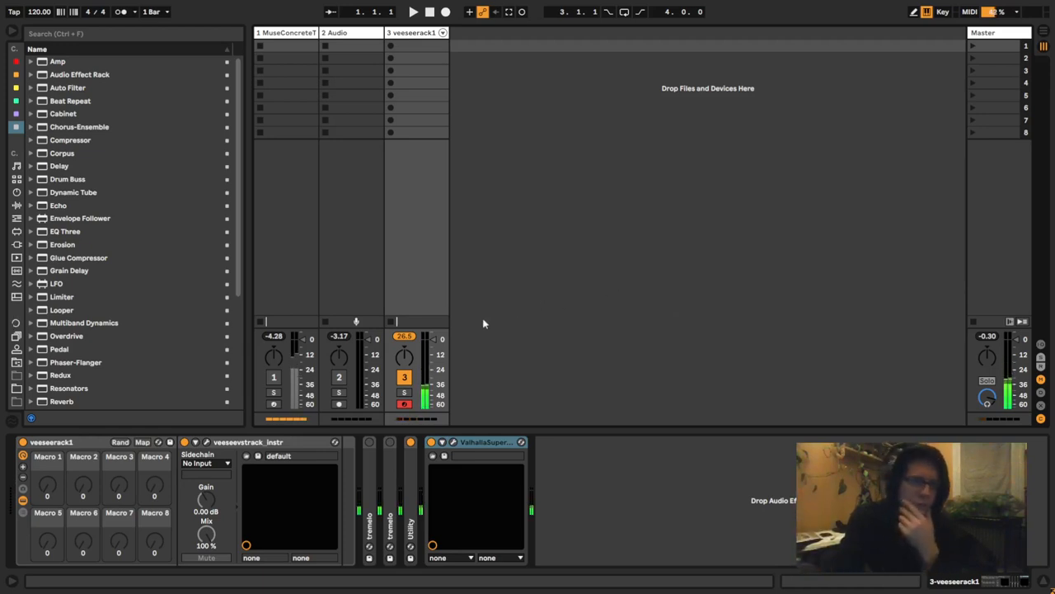
- Open the veeseevstrack_instr plugin window to view its patch and the list of available modules, and close it
left_click(206, 443)
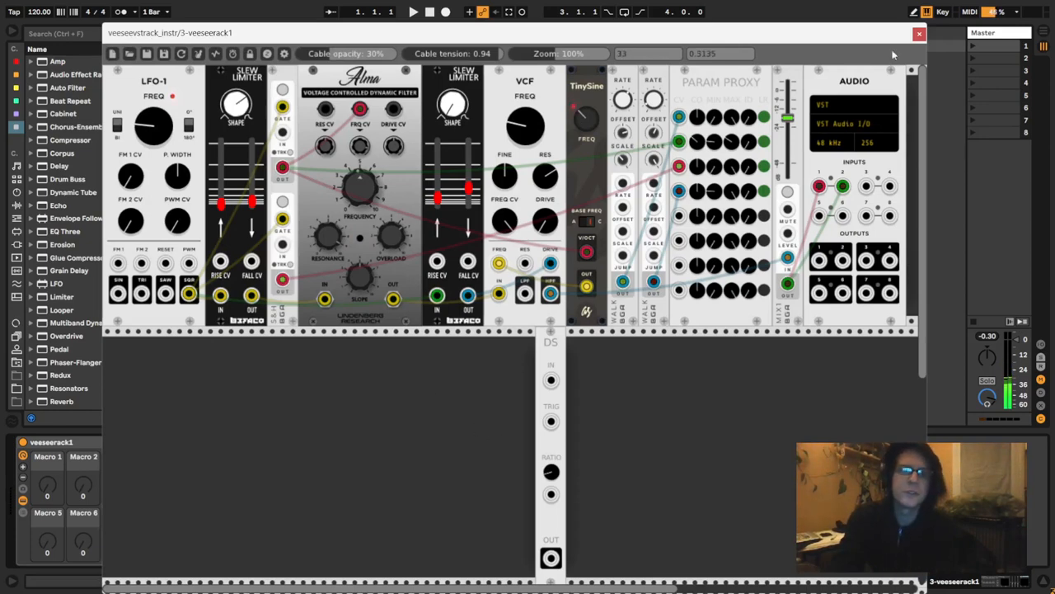
right_click(451, 379)
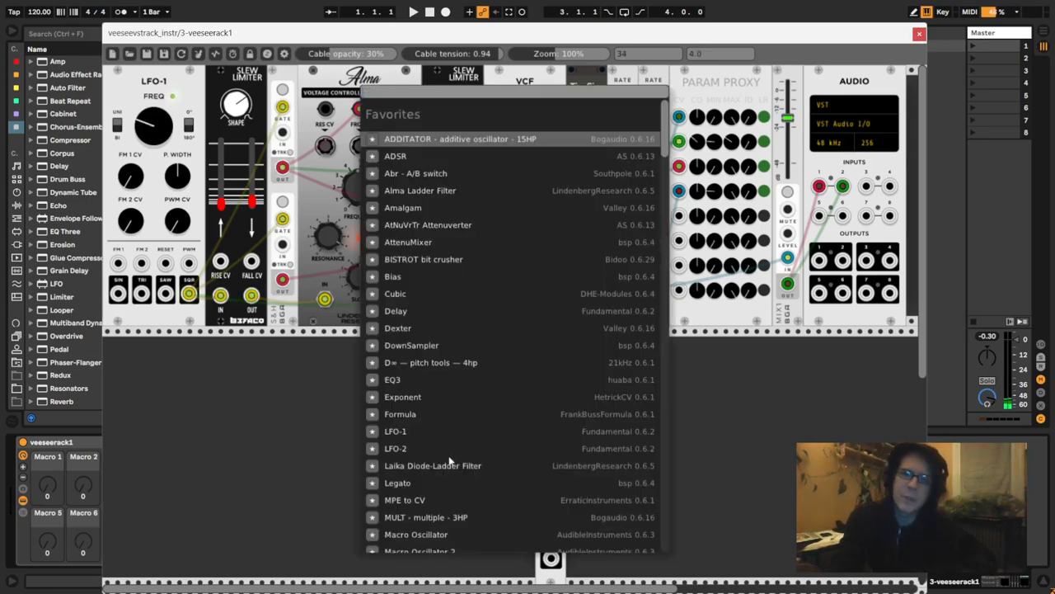
left_click(277, 436)
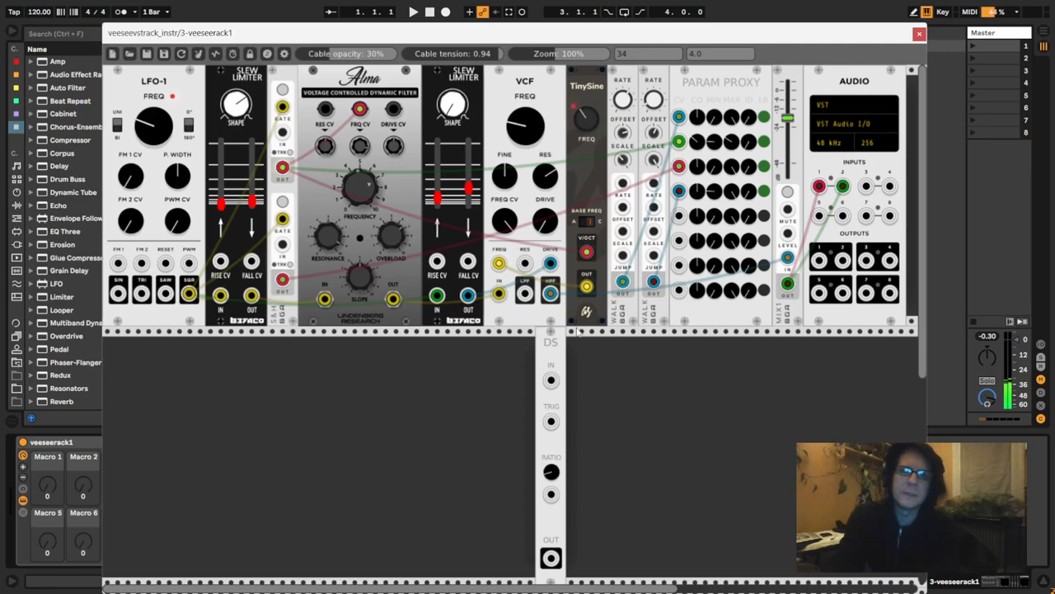
left_click(919, 35)
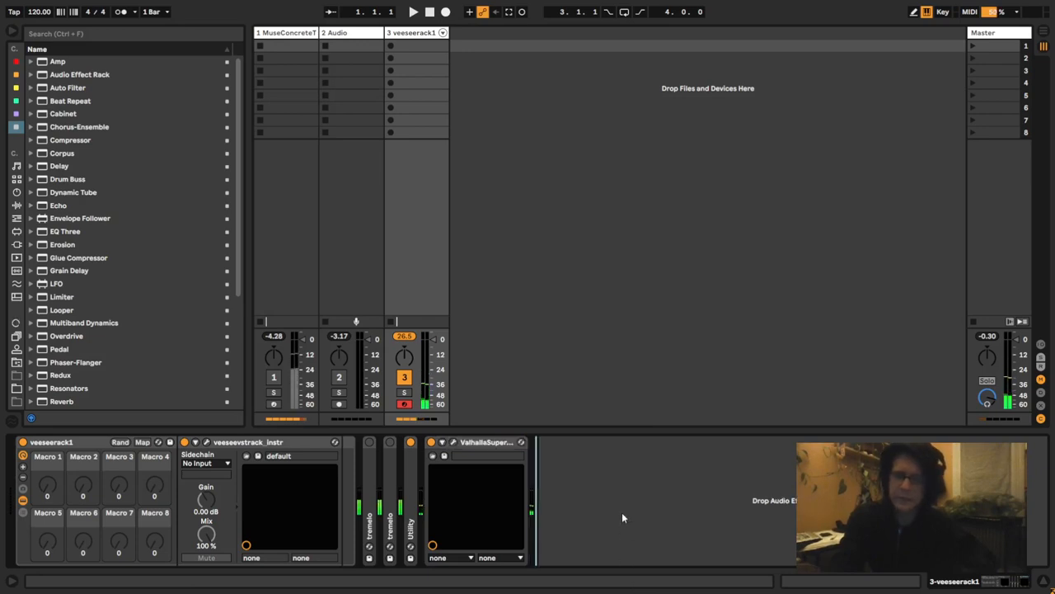
- Switch to Wavosaur and open the audio file "john abercrombie - characters - side b.wav"
key("super")
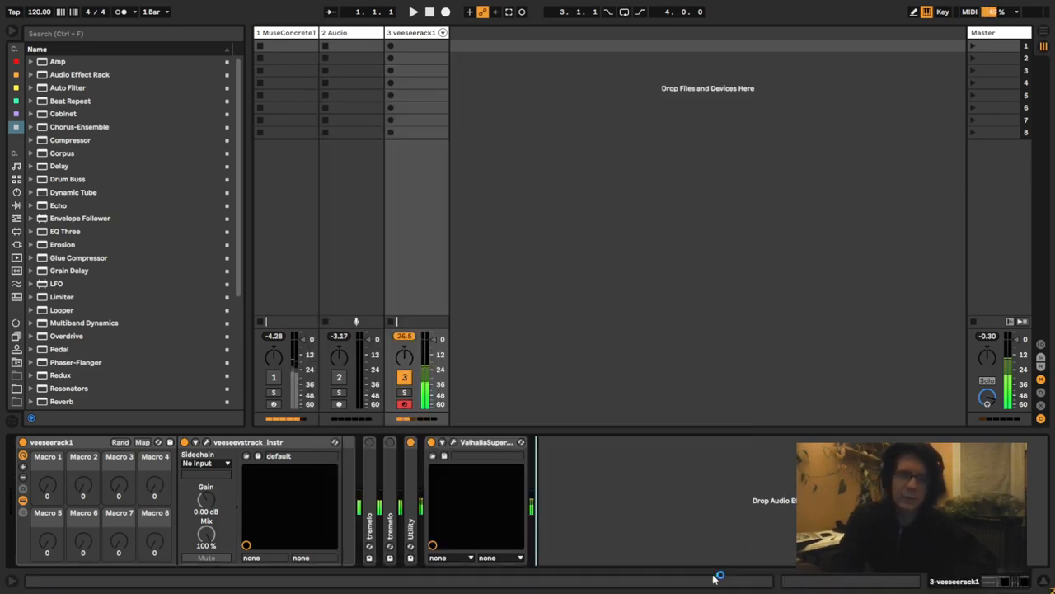
key("super")
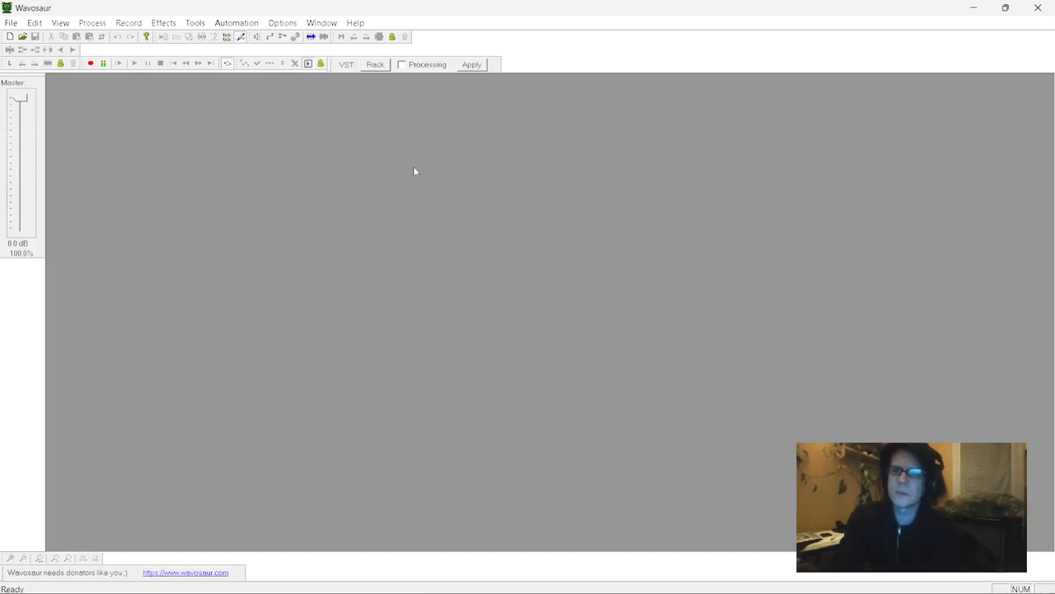
left_click(10, 23)
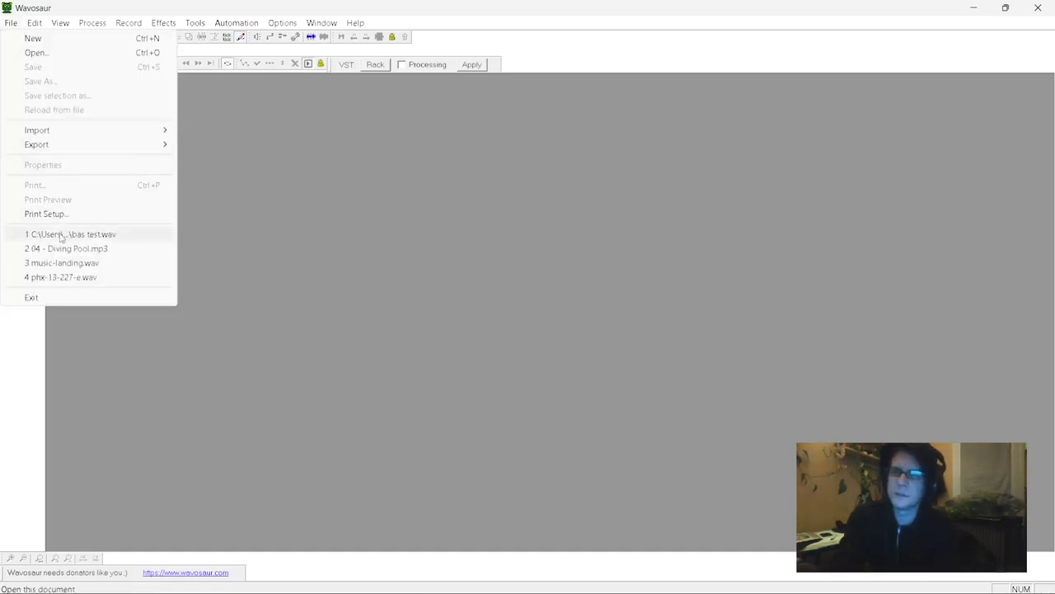
left_click(29, 39)
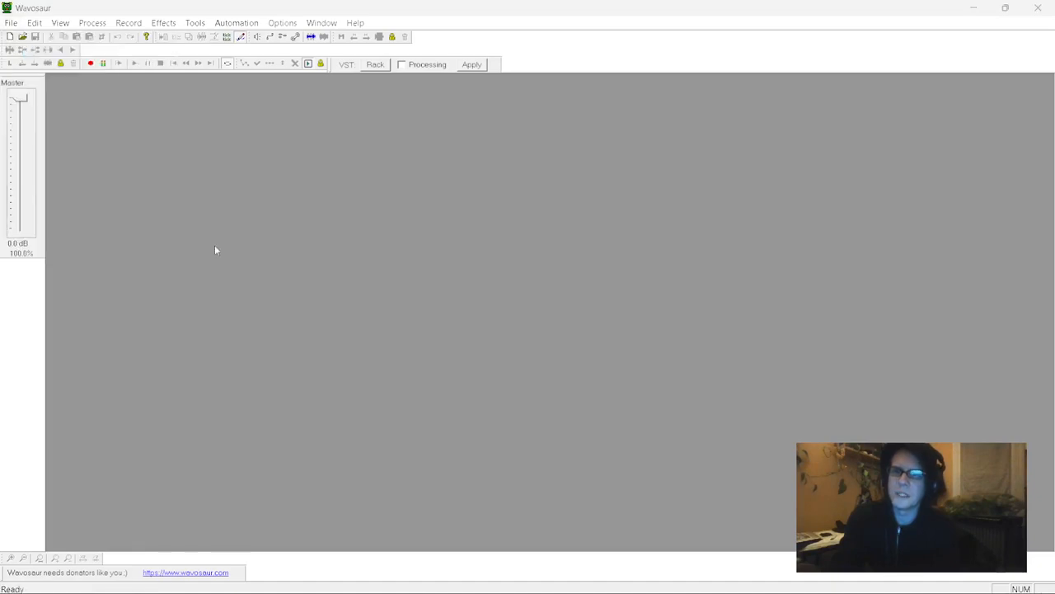
key("ctrl+o")
key("Escape")
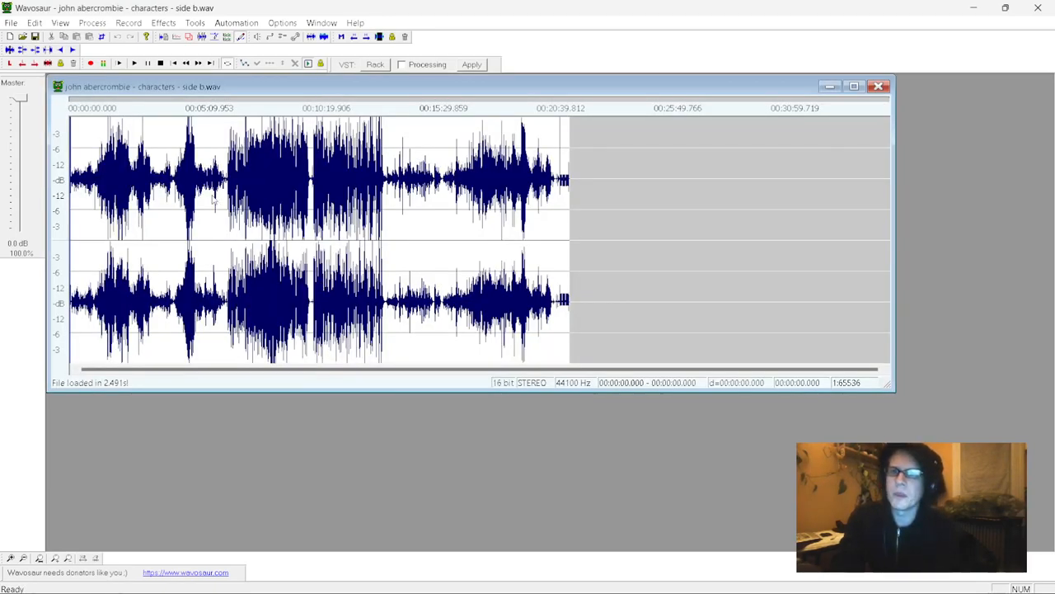
- Select a passage about 2 seconds long starting near 1:03 in the waveform and play it as a loop
scroll(213, 199, "up", 6)
scroll(213, 200, "down", 2)
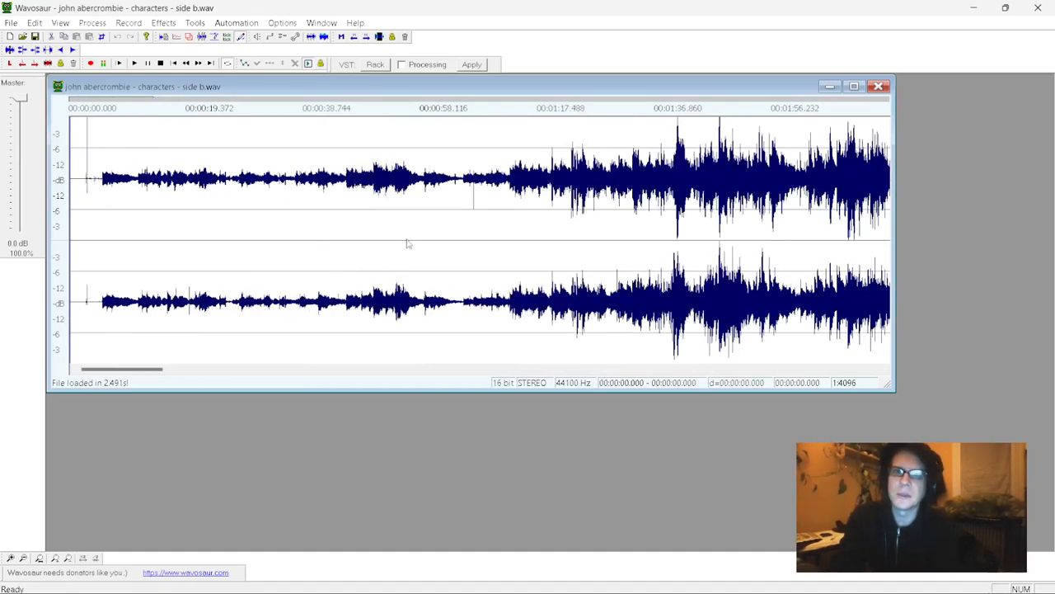
left_click_drag(442, 213, 454, 217)
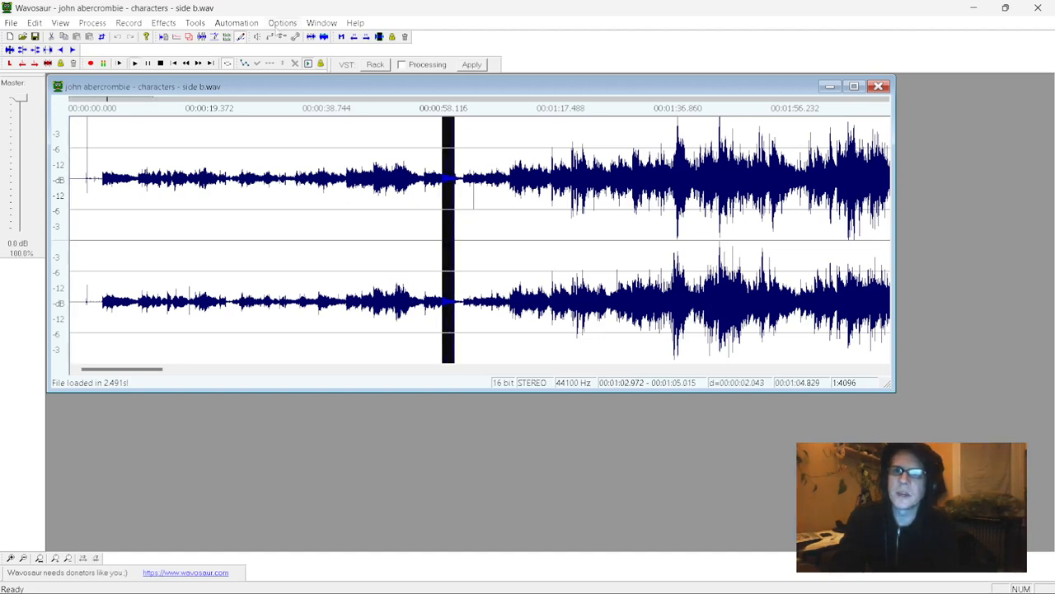
- Check the audio configuration for CABLE-A Input as the audio output and accept it
left_click(278, 23)
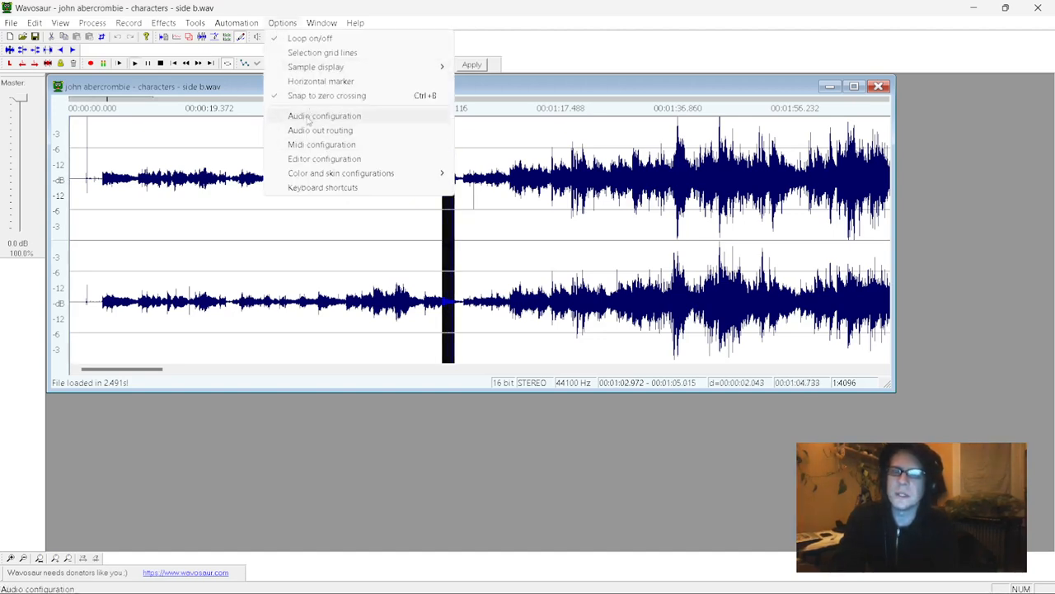
left_click(308, 120)
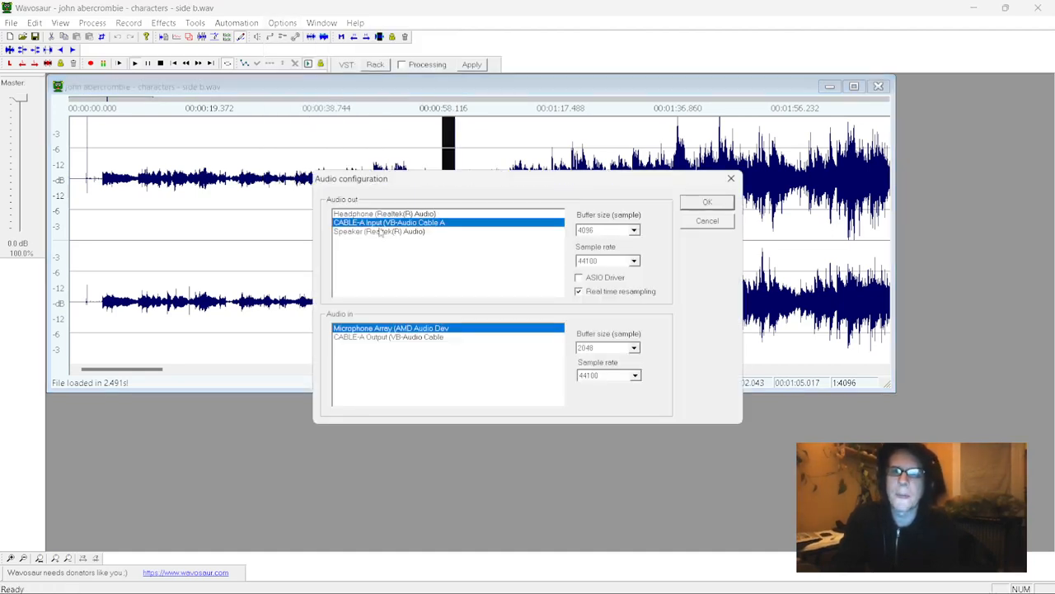
left_click(713, 204)
- Switch to Ableton Live, select the 2 Audio track, and check the audio device settings in the preferences
key("alt+Tab")
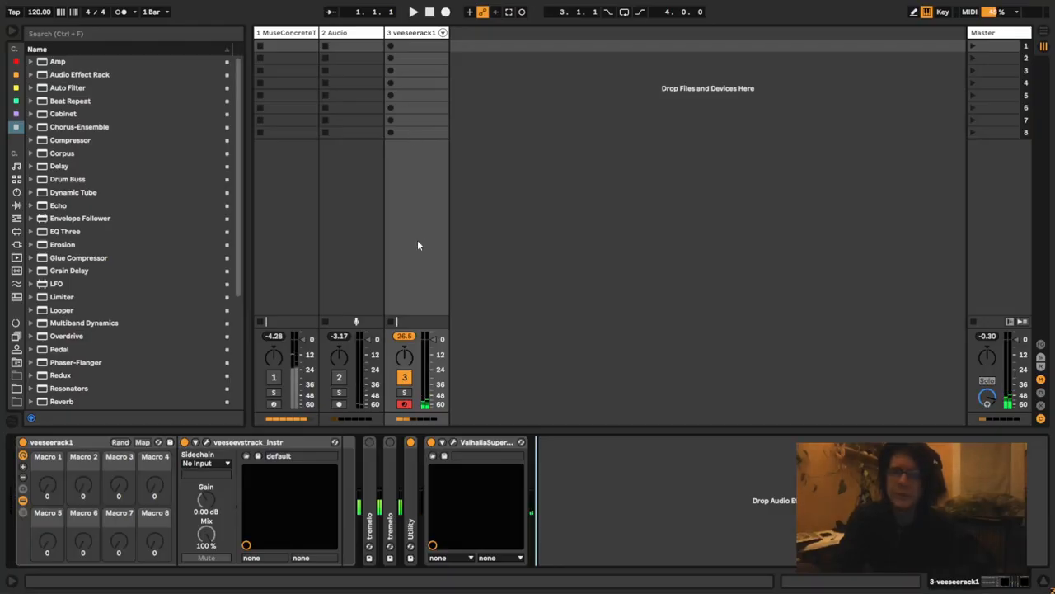
left_click(360, 33)
key("ctrl+comma")
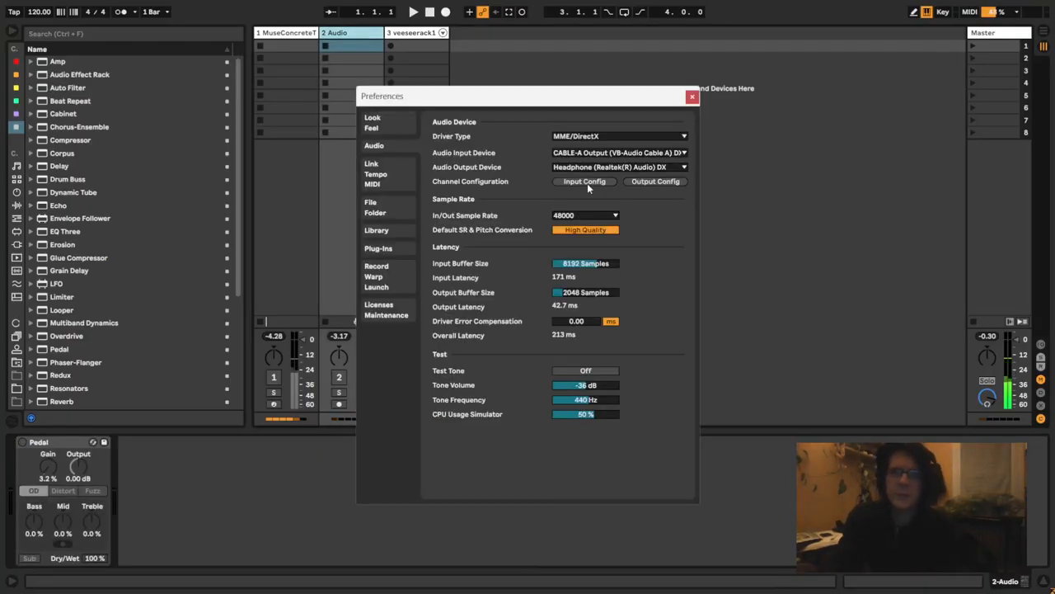
left_click(693, 98)
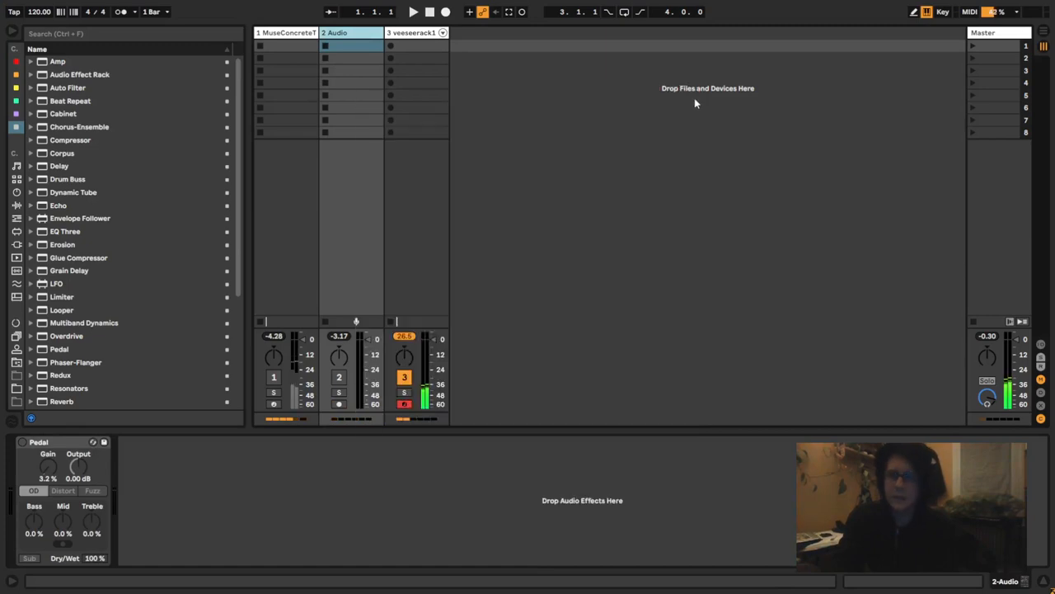
- Show the input and output routing of the tracks and activate the 2 Audio track
key("ctrl+alt+i")
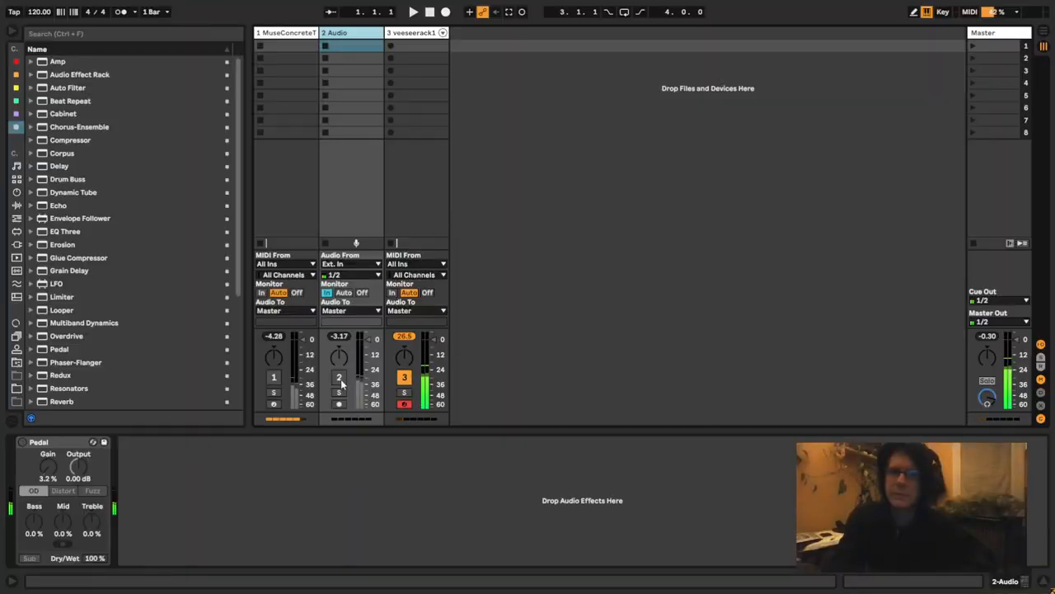
left_click(338, 378)
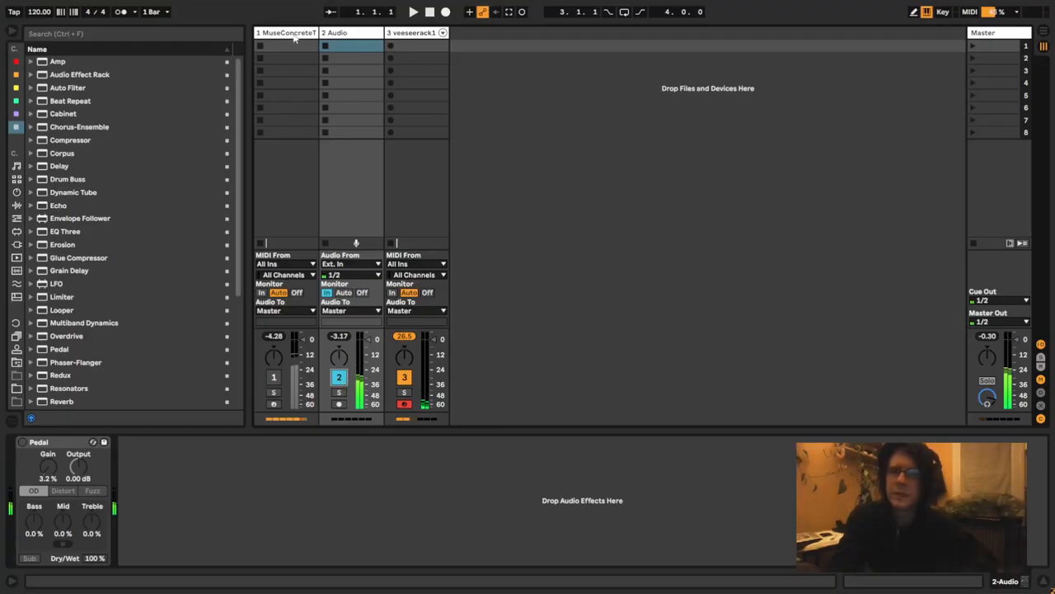
- Select the MuseConcreteTool track and audition it by briefly switching it on and off
left_click(293, 37)
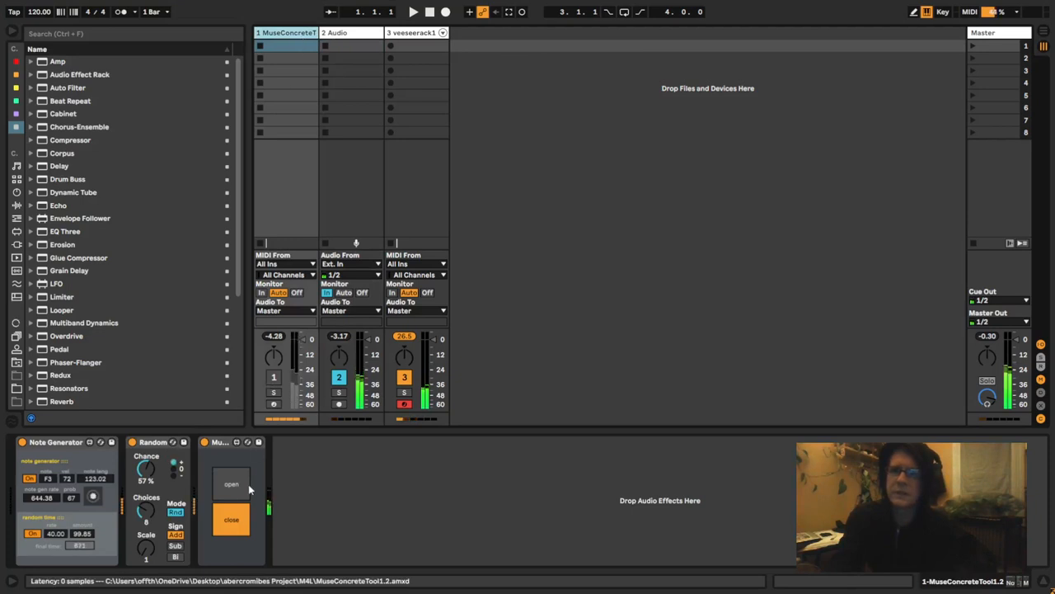
left_click(274, 378)
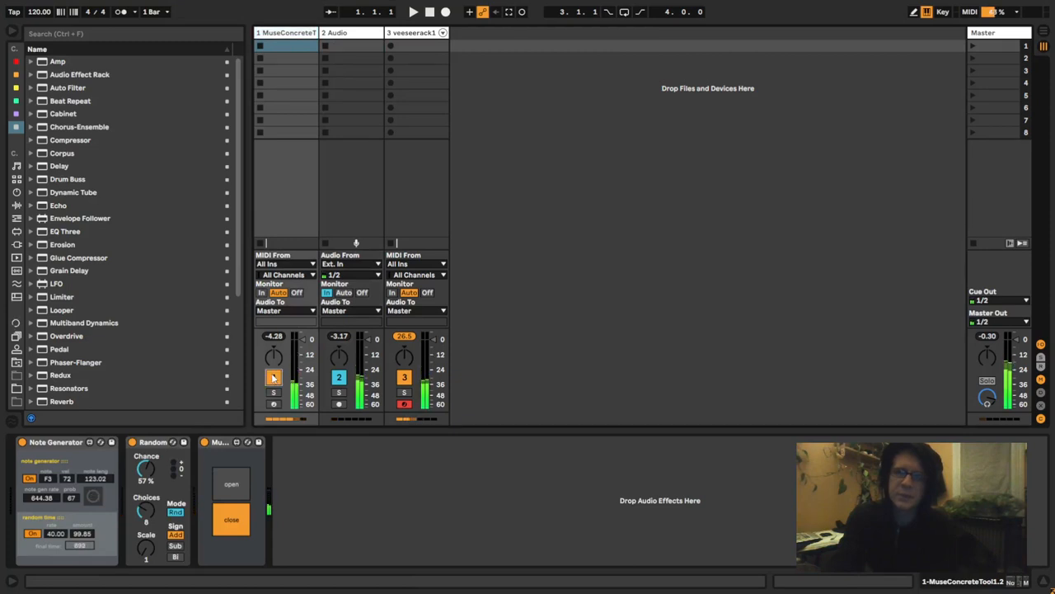
left_click(273, 378)
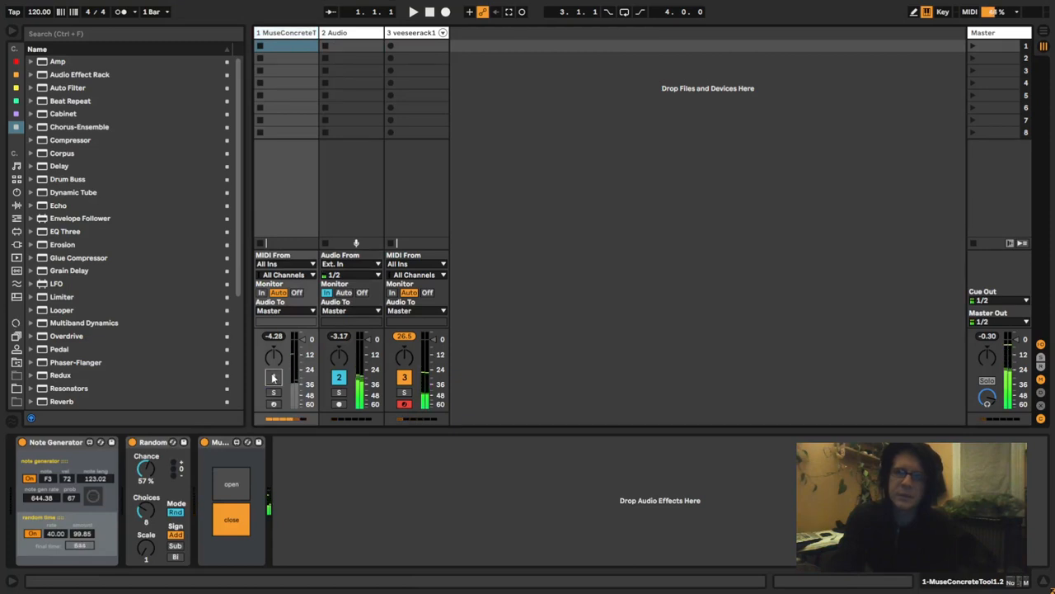
left_click(274, 377)
left_click(274, 377)
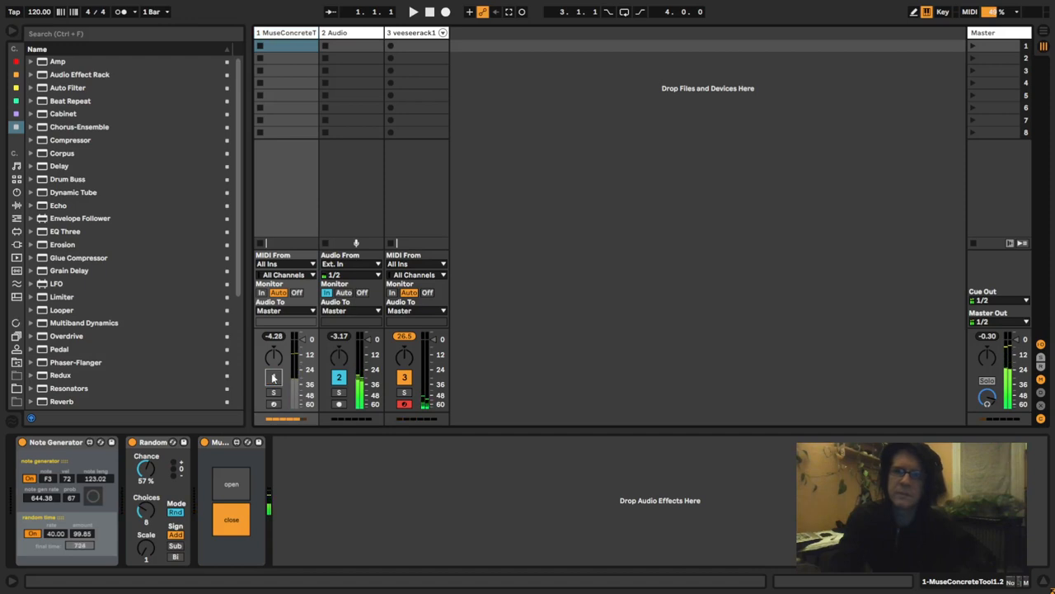
- Insert a new MIDI track after the veeseerack1 track
left_click(422, 39)
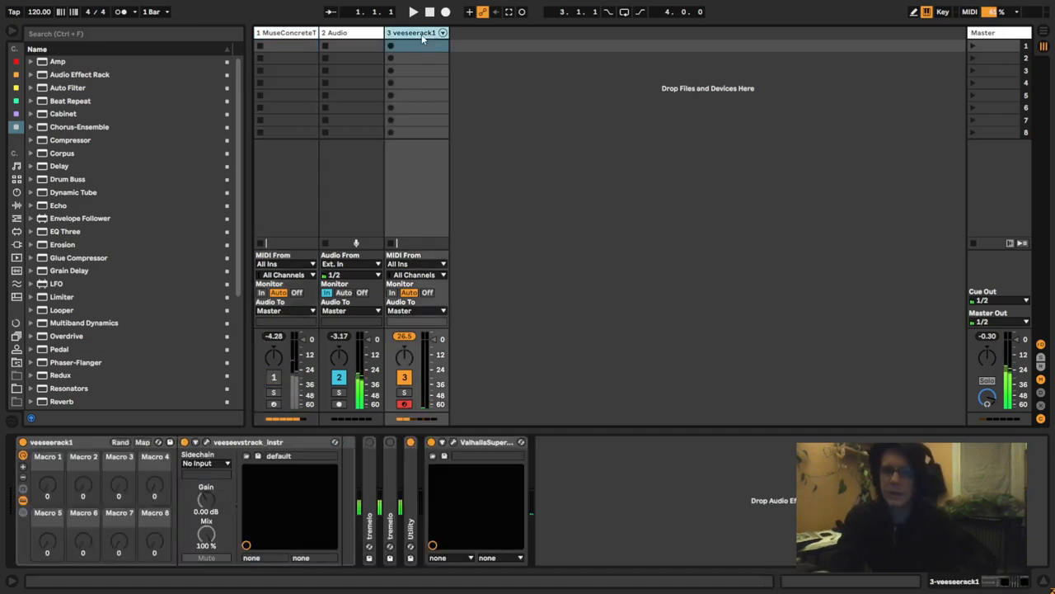
key("ctrl+shift+t")
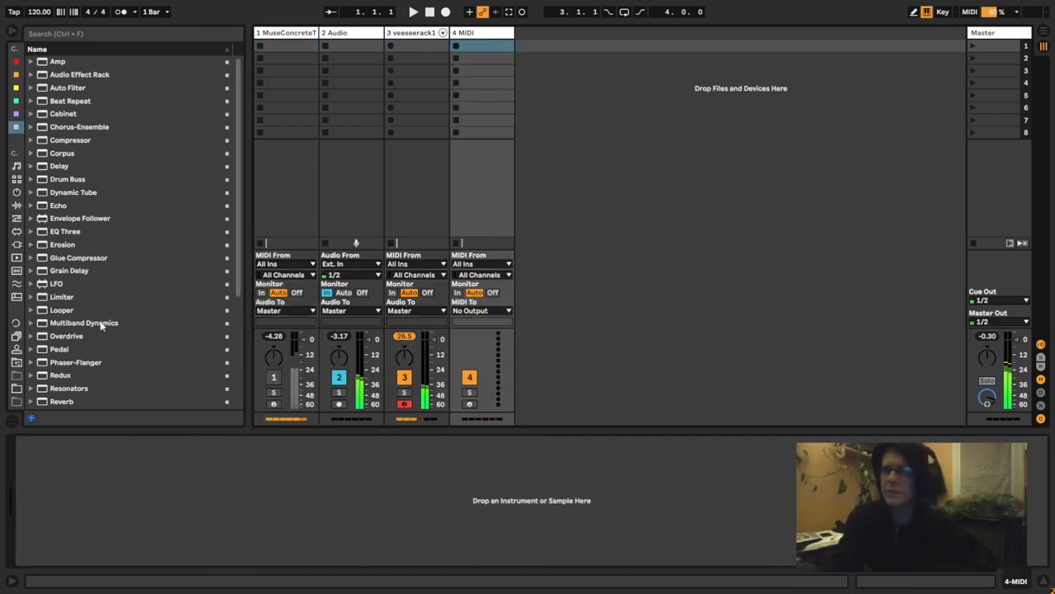
- Briefly activate and deactivate the MuseConcreteTool track again to hear its contribution
left_click(274, 378)
left_click(274, 378)
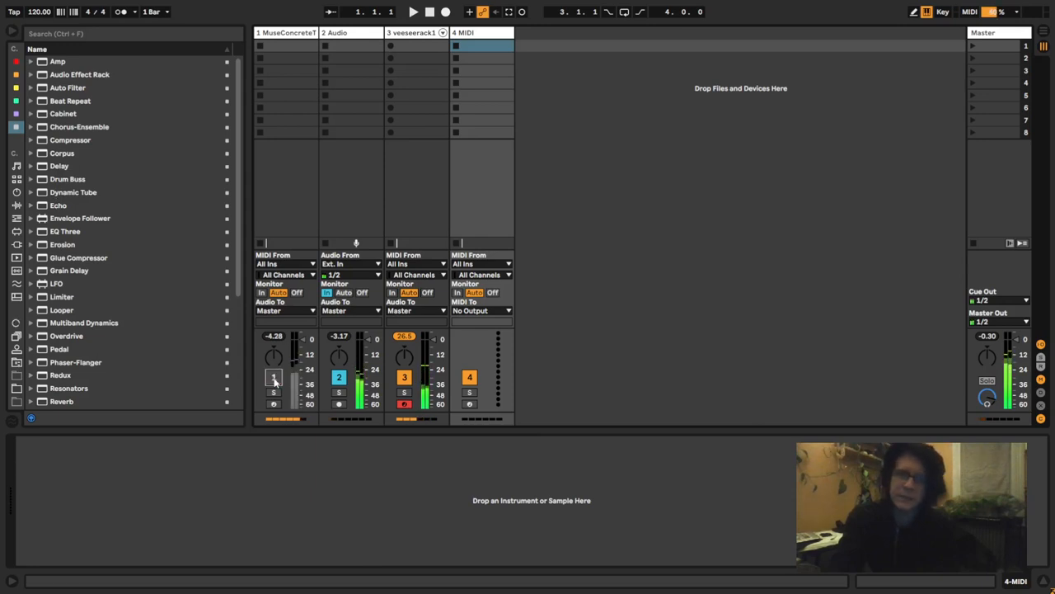
left_click(275, 378)
left_click(275, 377)
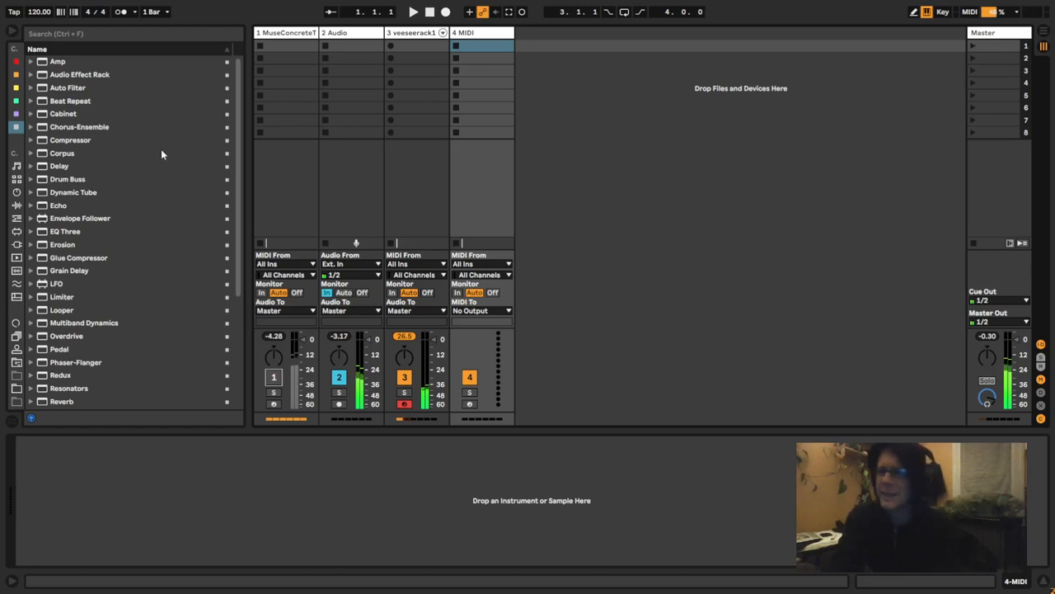
- Search the browser for "utility", add a Utility device to the end of the MuseConcreteTool track's chain, and hide the browser
left_click(297, 33)
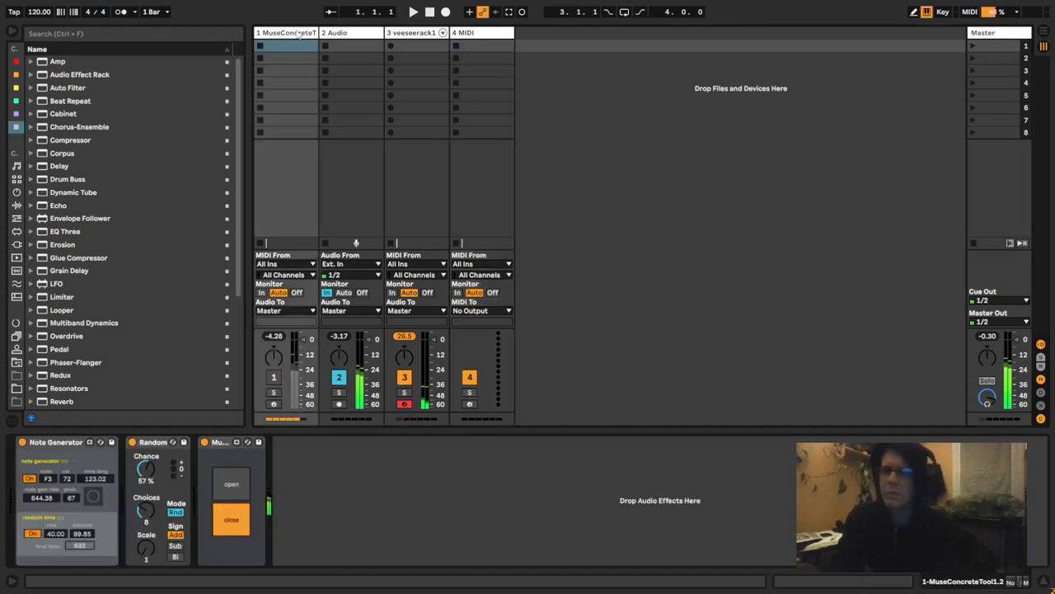
left_click(323, 514)
key("ctrl+f")
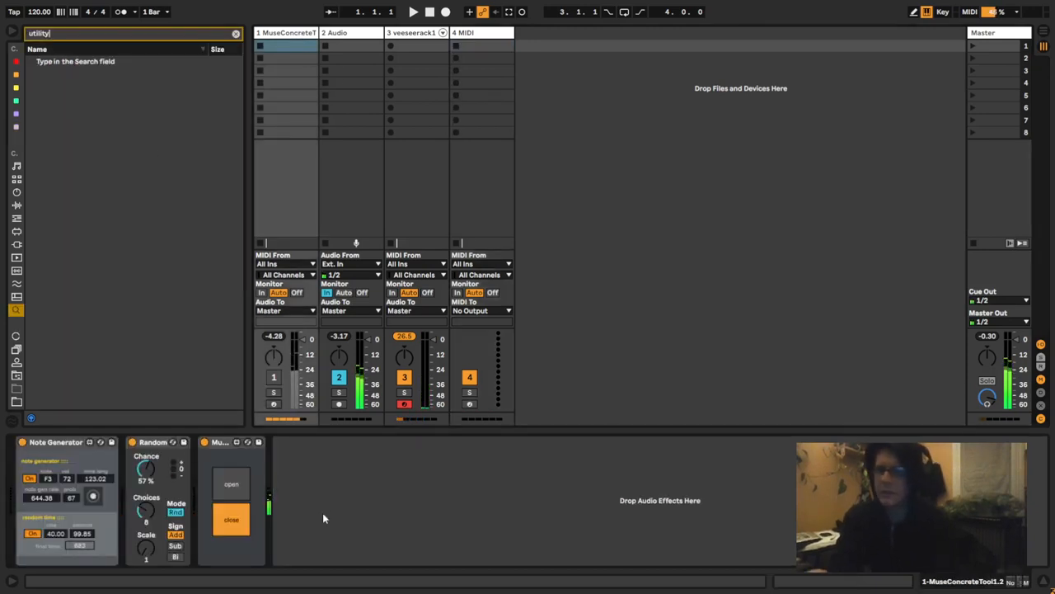
type("utility")
key("Return")
key("ctrl+alt+b")
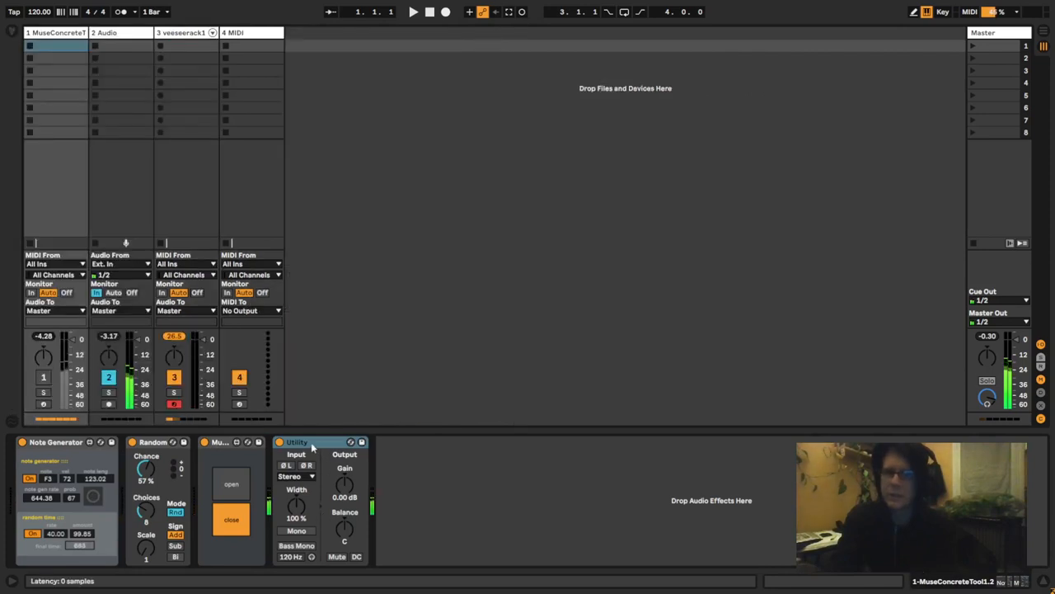
- Group the Utility into an Audio Effect Rack and map its Gain to Macro 1
key("ctrl+g")
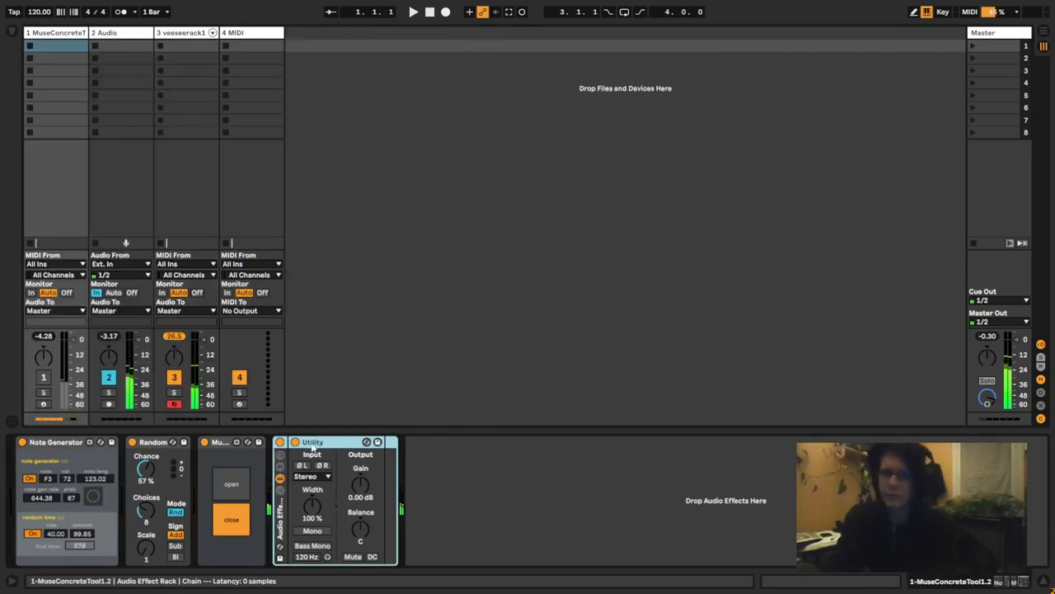
left_click(279, 455)
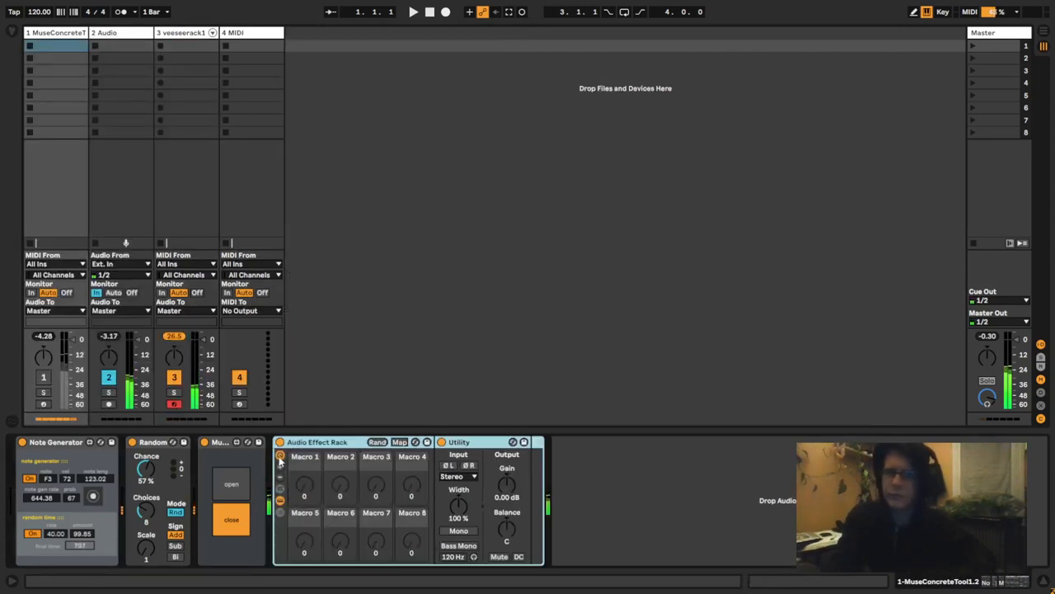
left_click(398, 443)
left_click(513, 488)
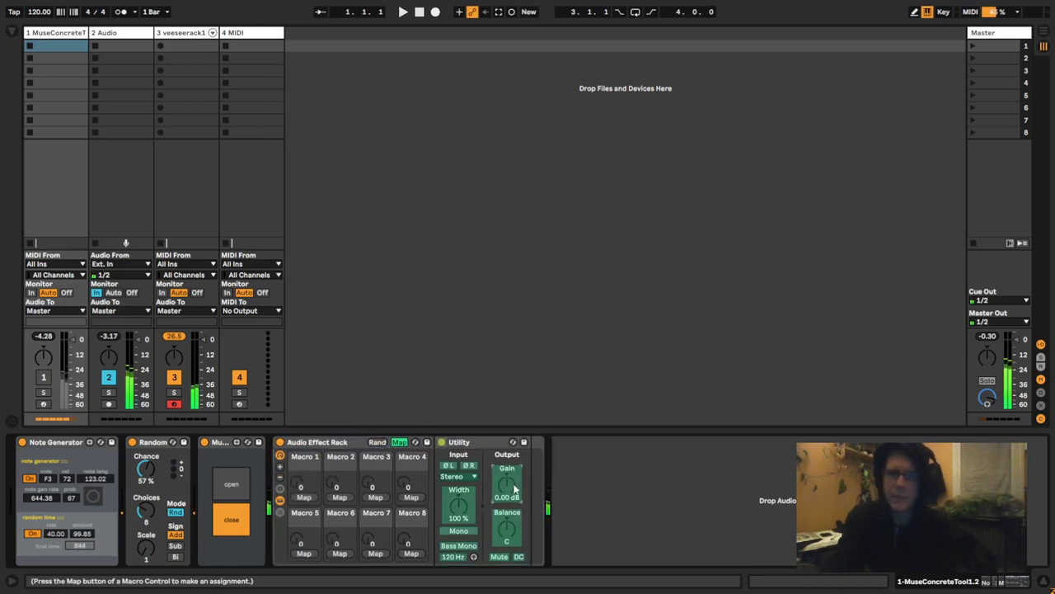
left_click(303, 497)
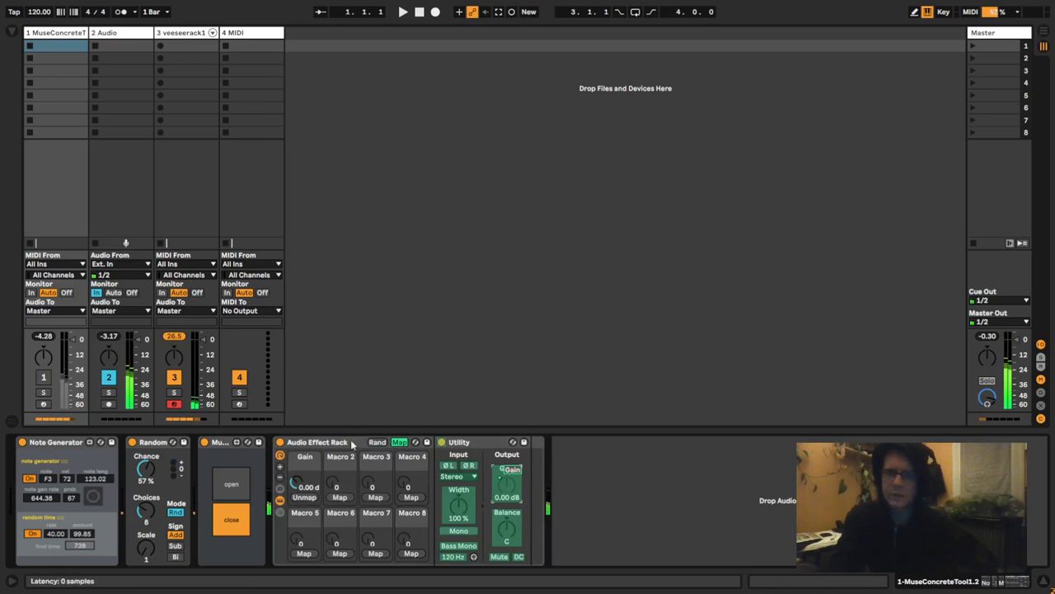
- Limit the Gain macro's mapping to a maximum of 0 dB and leave macro mapping mode
left_click(12, 31)
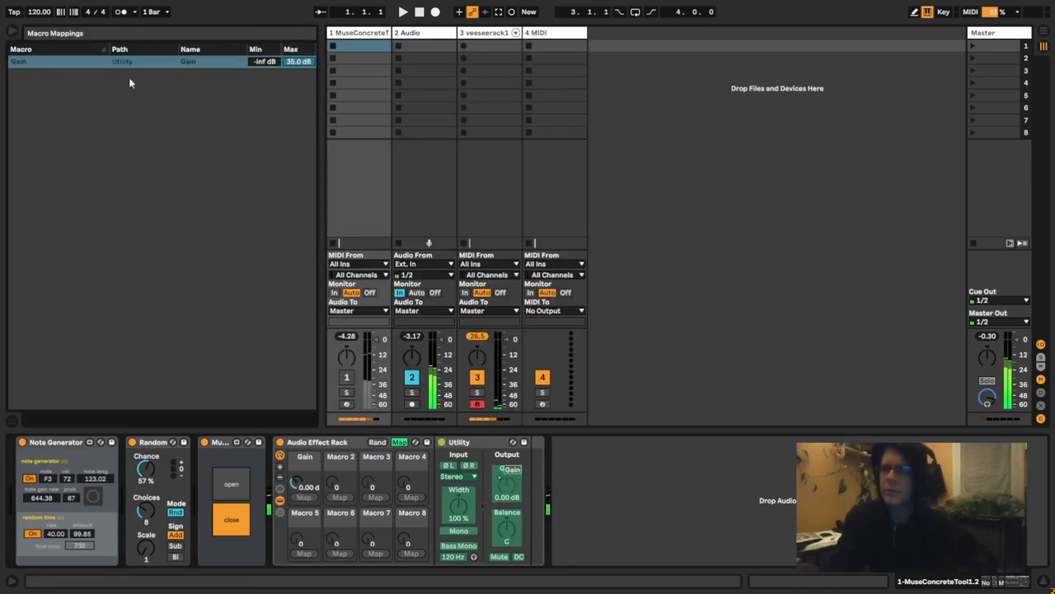
left_click(298, 63)
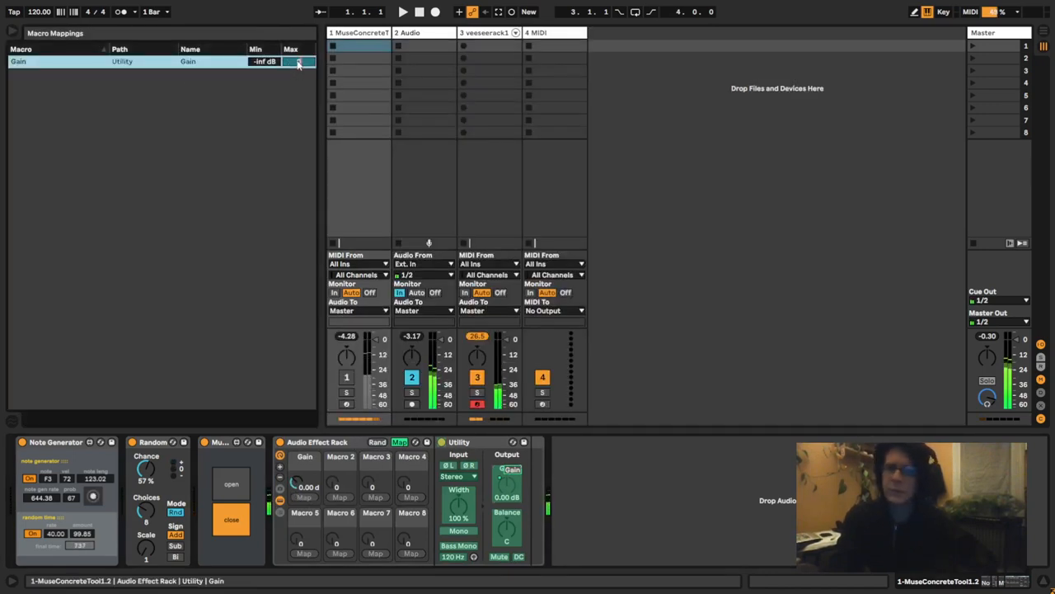
type("0")
key("Return")
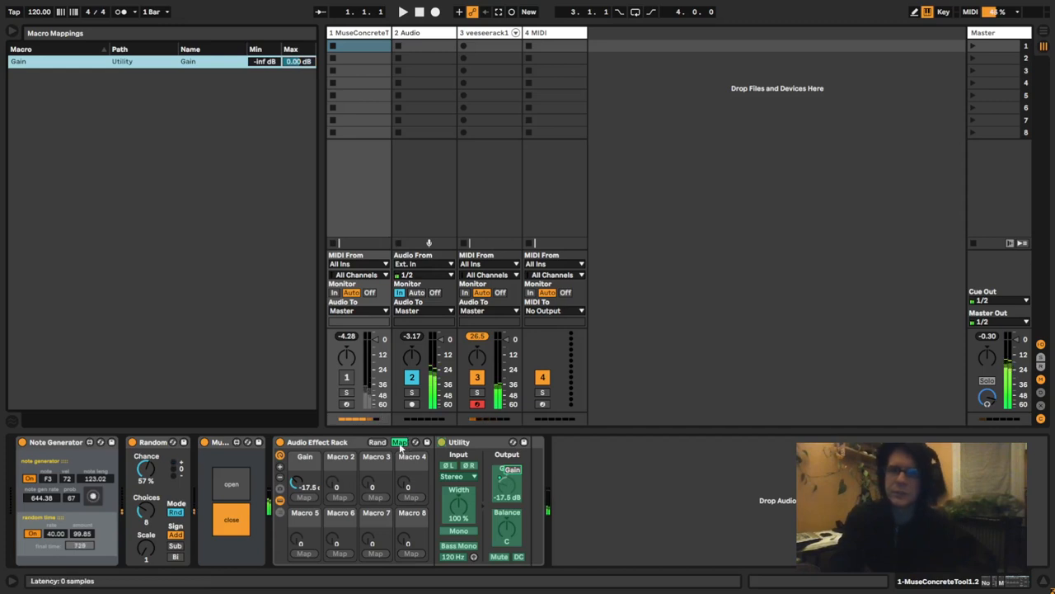
left_click(399, 443)
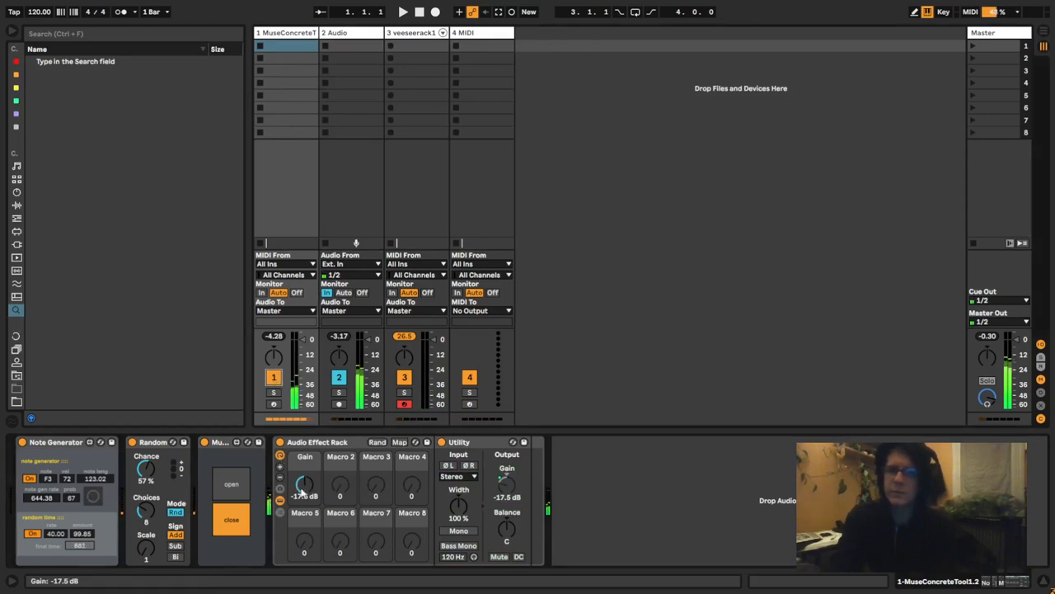
- Turn the Gain macro down to -inf dB, and create and launch an empty clip in the first MuseConcreteTool track's top slot
left_click_drag(302, 491, 294, 566)
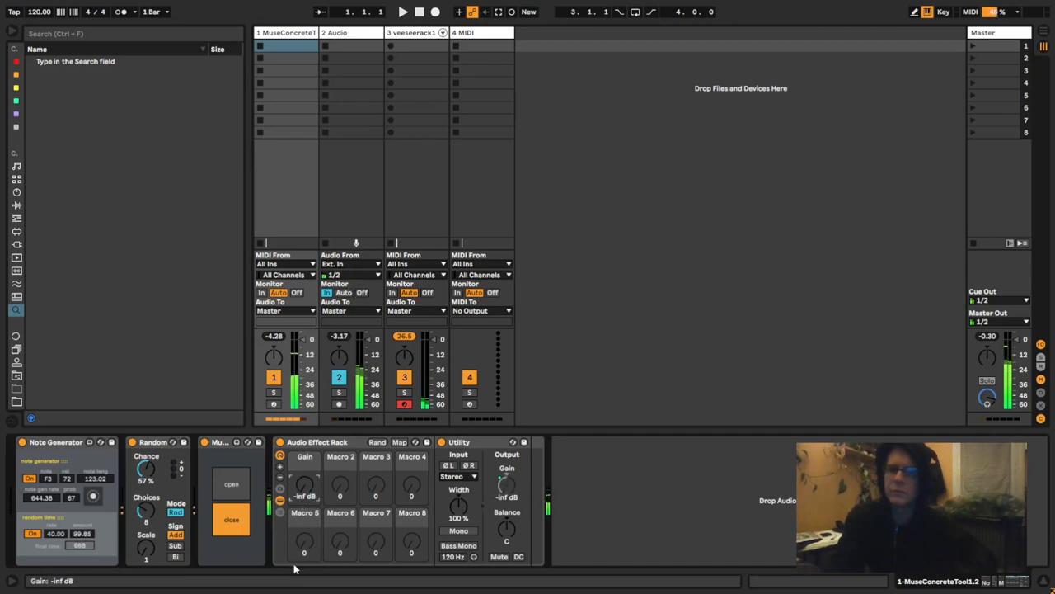
double_click(293, 47)
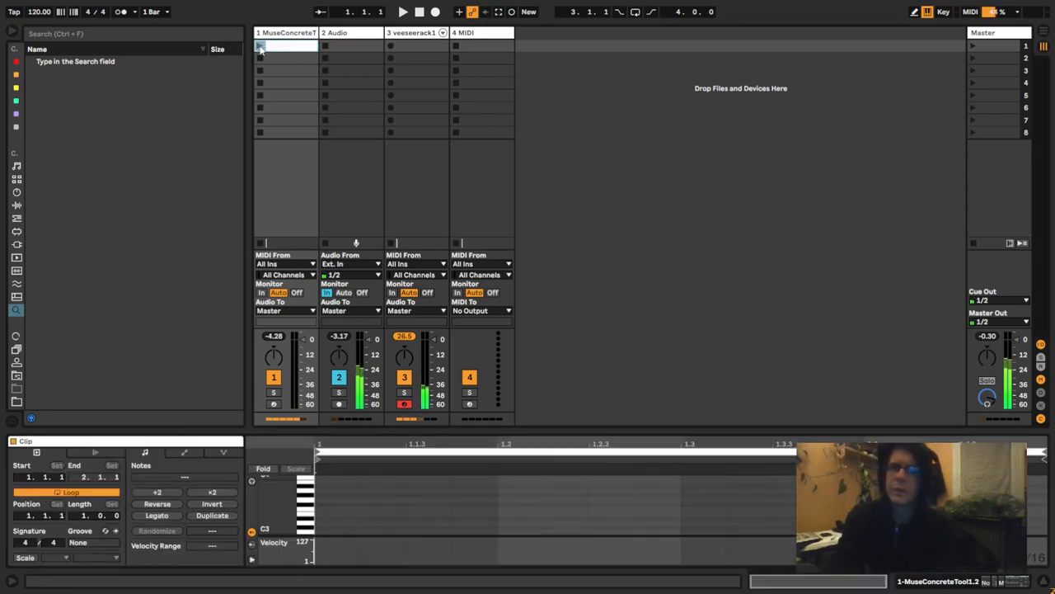
left_click(260, 48)
- Show the Gain macro's automation in the clip and draw full-level gain from 1.1.3 to 1.3
double_click(276, 34)
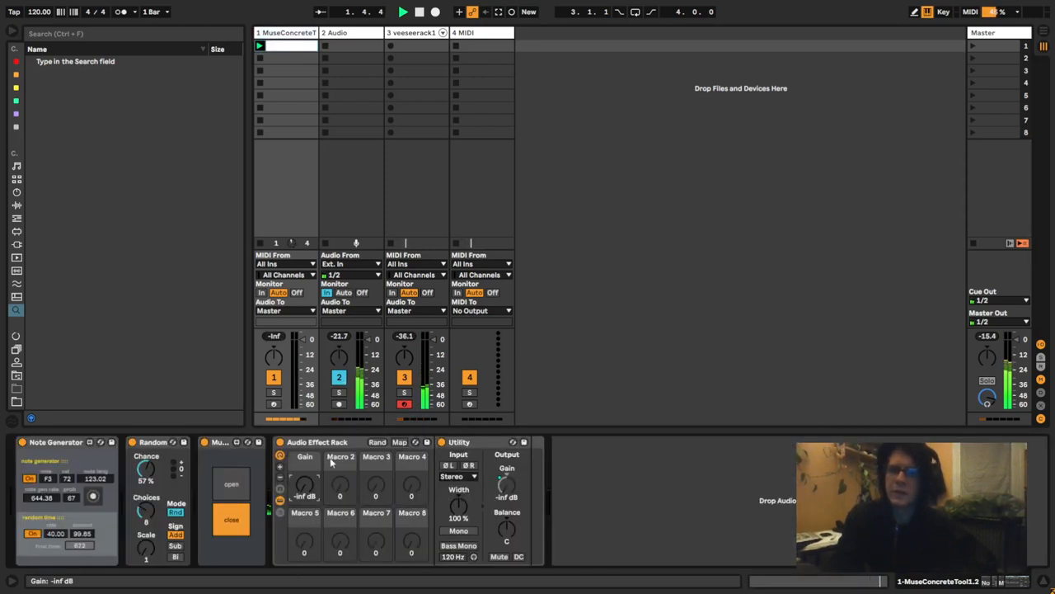
right_click(307, 485)
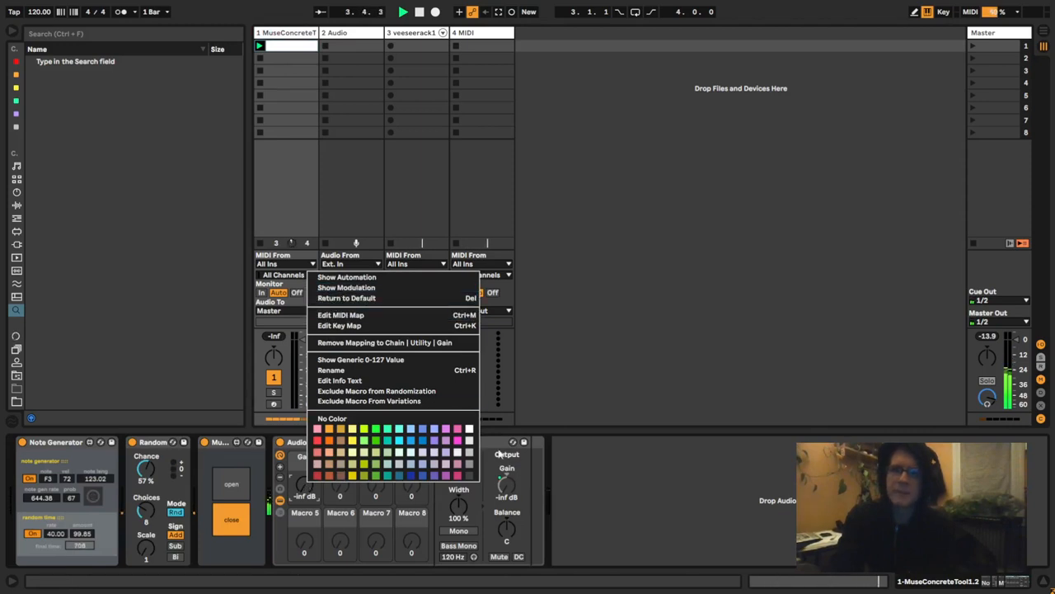
left_click(499, 453)
left_click_drag(305, 485, 302, 518)
right_click(303, 483)
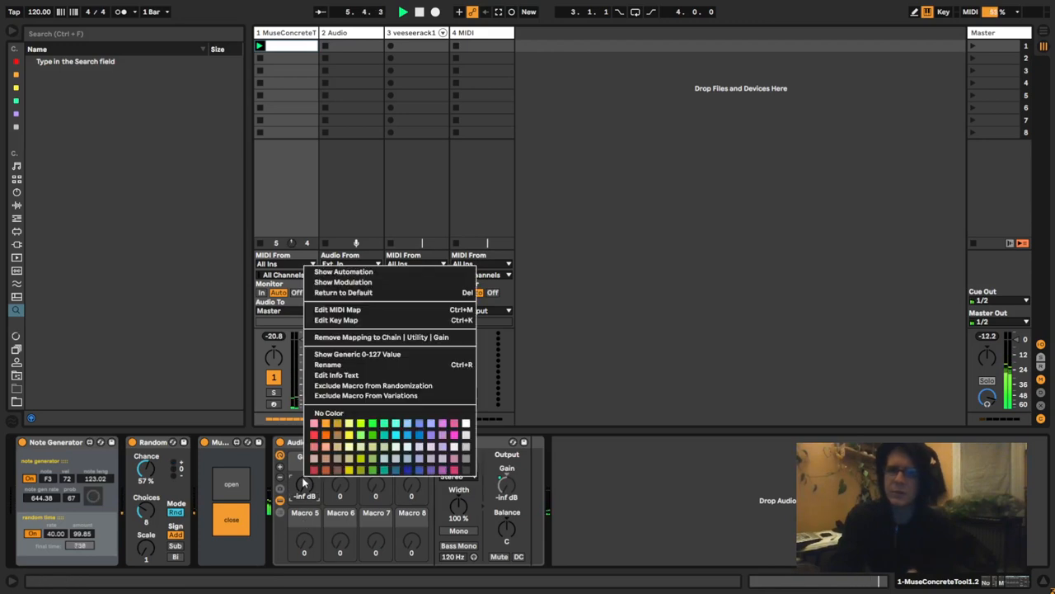
left_click(354, 272)
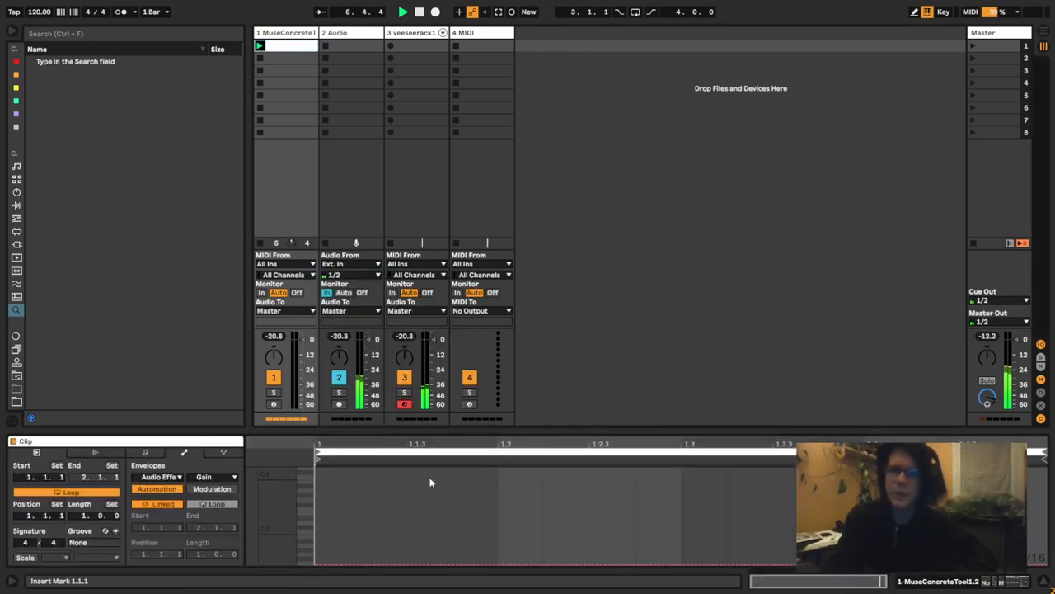
left_click_drag(432, 478, 681, 472)
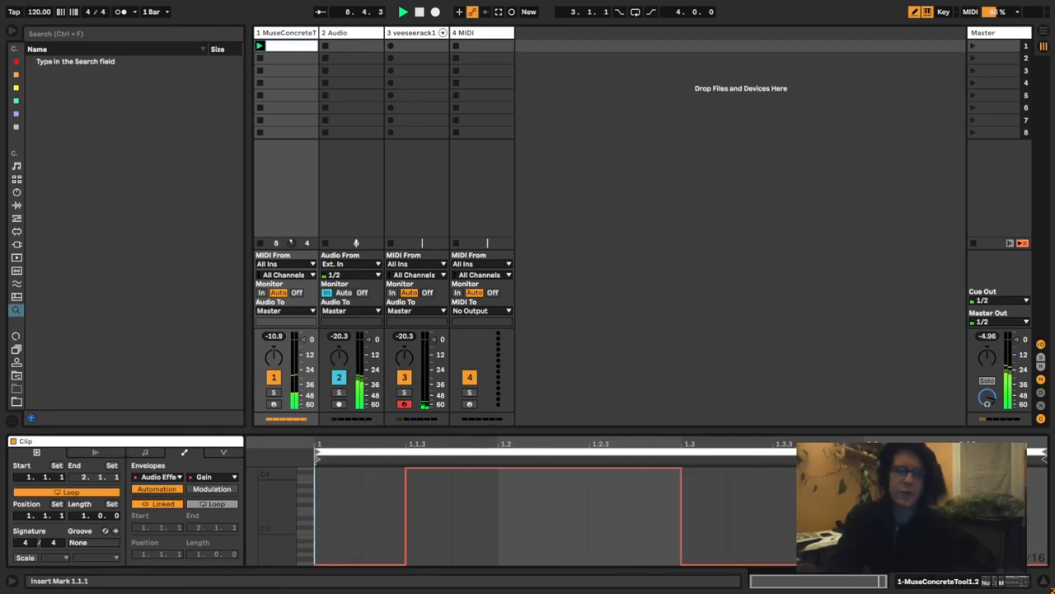
- Unlink the Gain envelope from the clip, add another short gain pulse before bar 2, and set the envelope loop length to 4.0.0
left_click(156, 504)
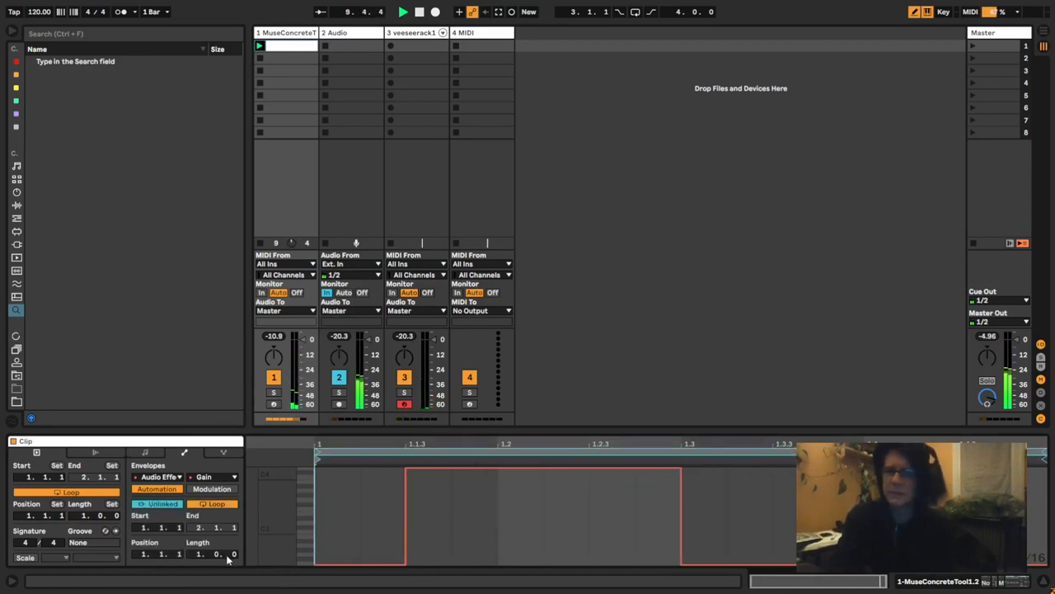
left_click(527, 475)
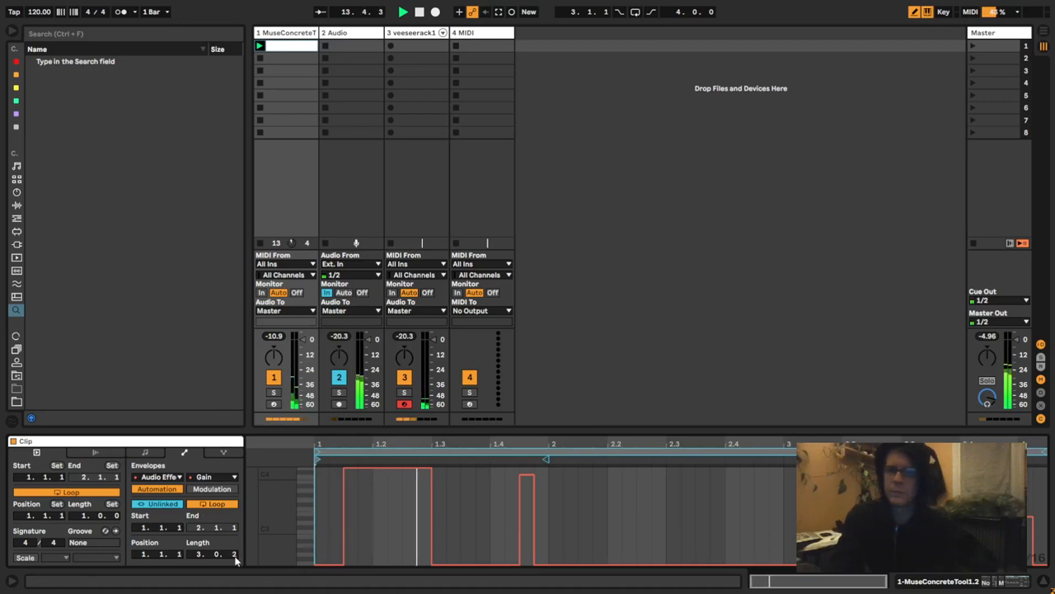
left_click_drag(235, 555, 239, 519)
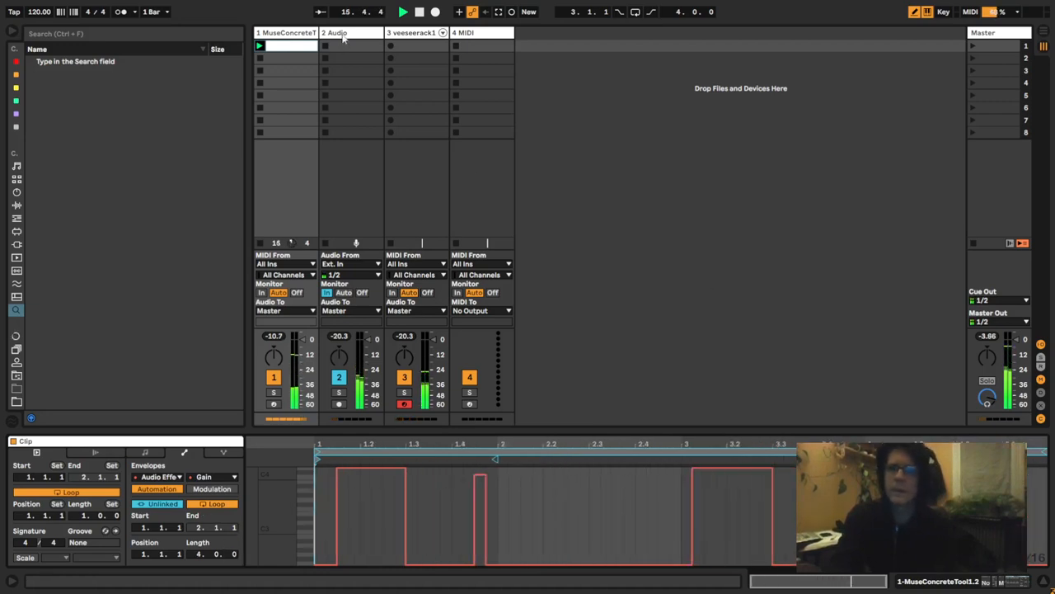
- Load MuseConcreteTool1.2.amxd from the project's M4L folder onto the empty fourth MIDI track and reposition its window so it is fully visible
left_click(18, 376)
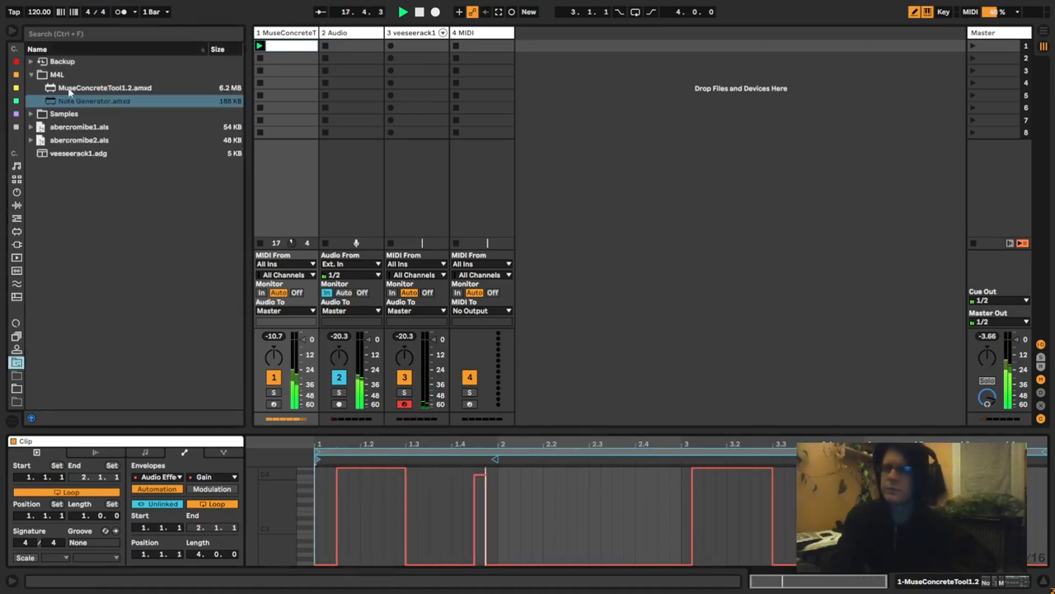
left_click_drag(71, 88, 485, 45)
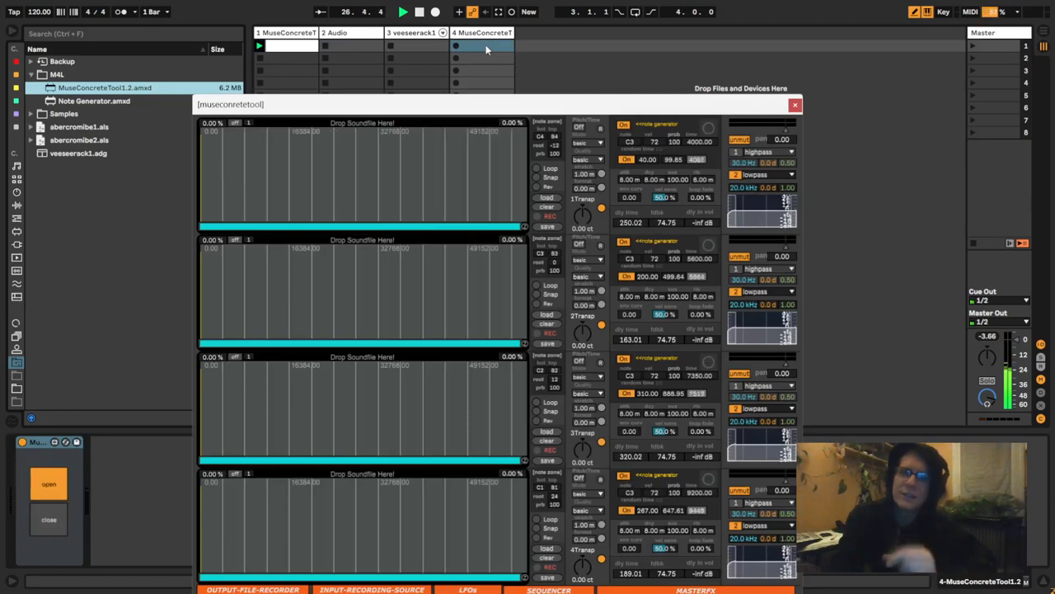
left_click_drag(464, 109, 511, 69)
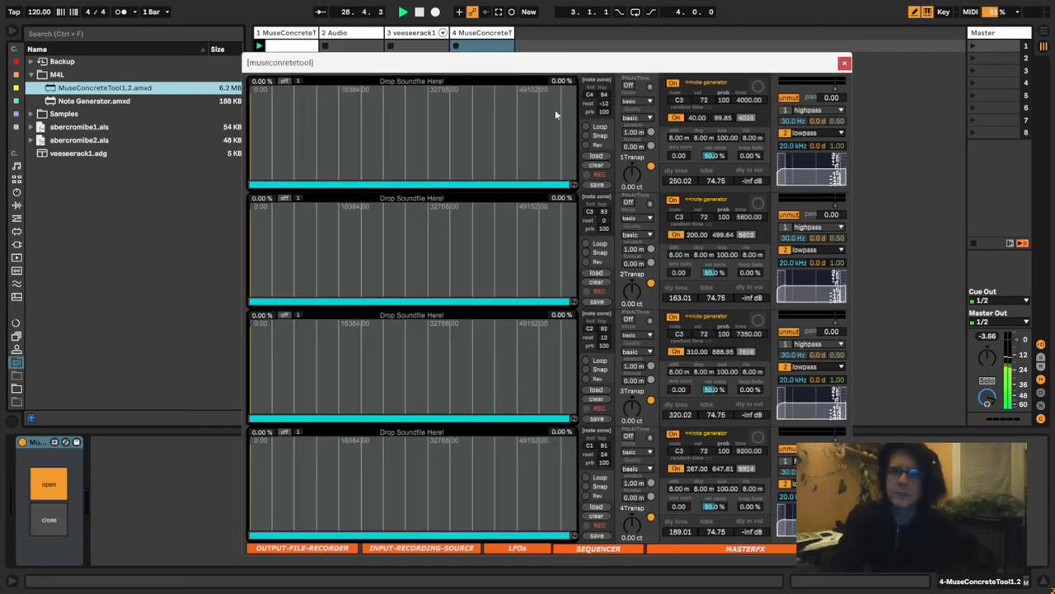
- Set the new MuseConcreteTool's recording input source to 2-Audio, Post FX, and close the input source window
left_click(420, 548)
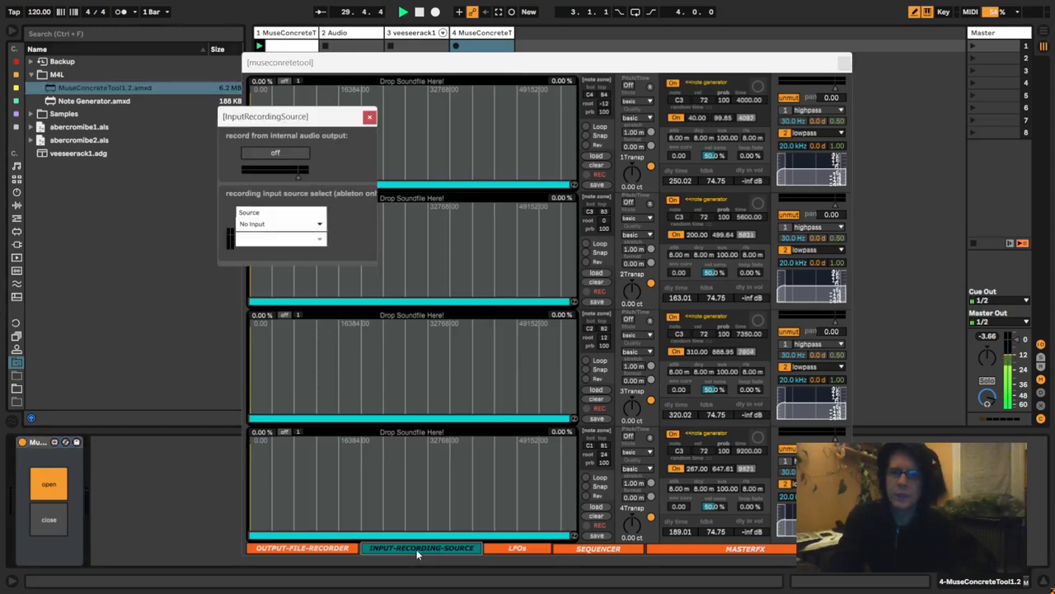
left_click(273, 229)
left_click(266, 261)
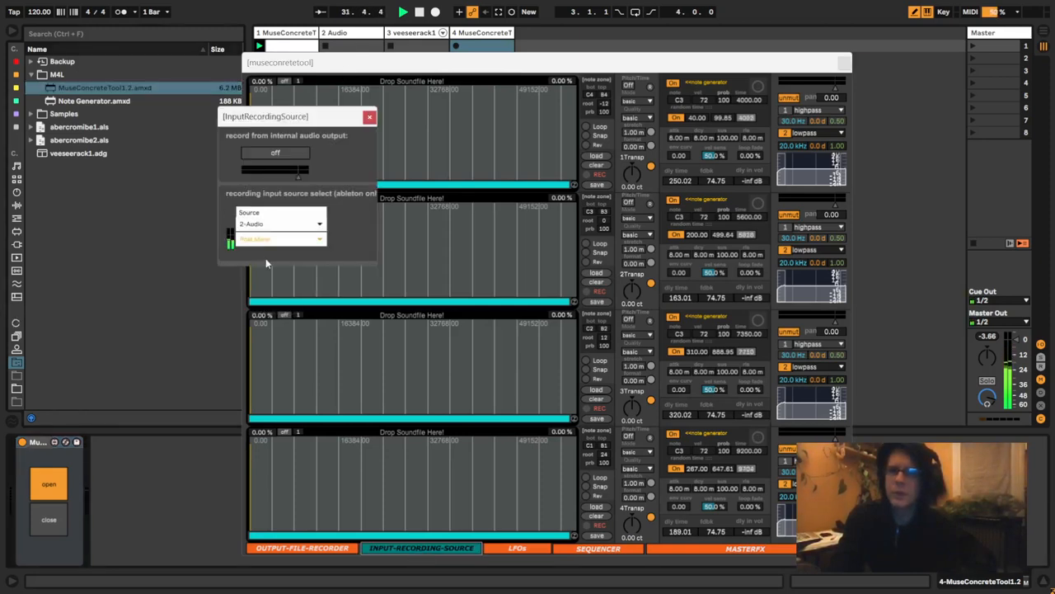
left_click(269, 239)
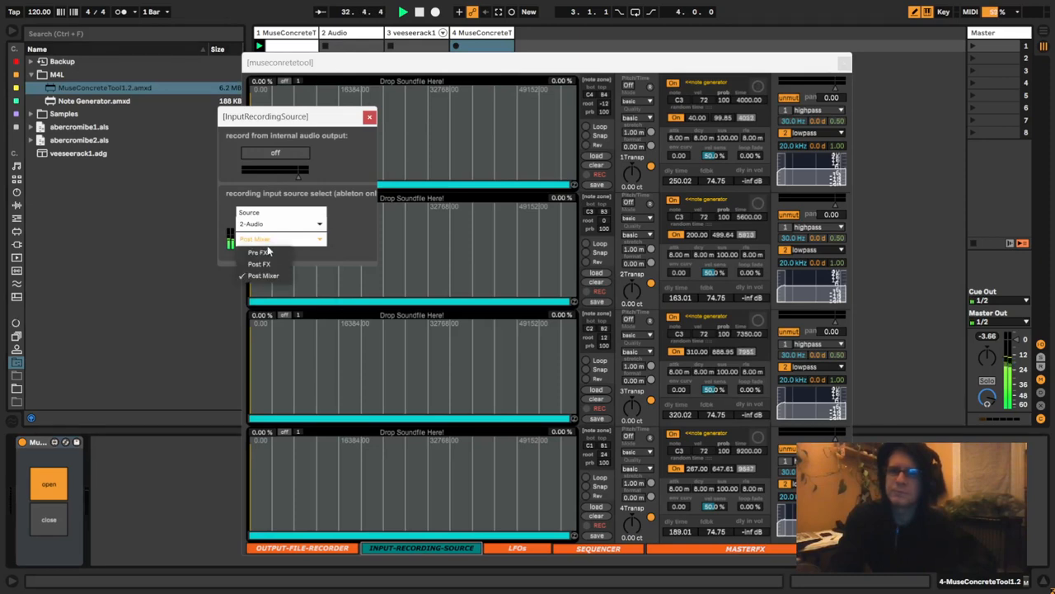
left_click(265, 264)
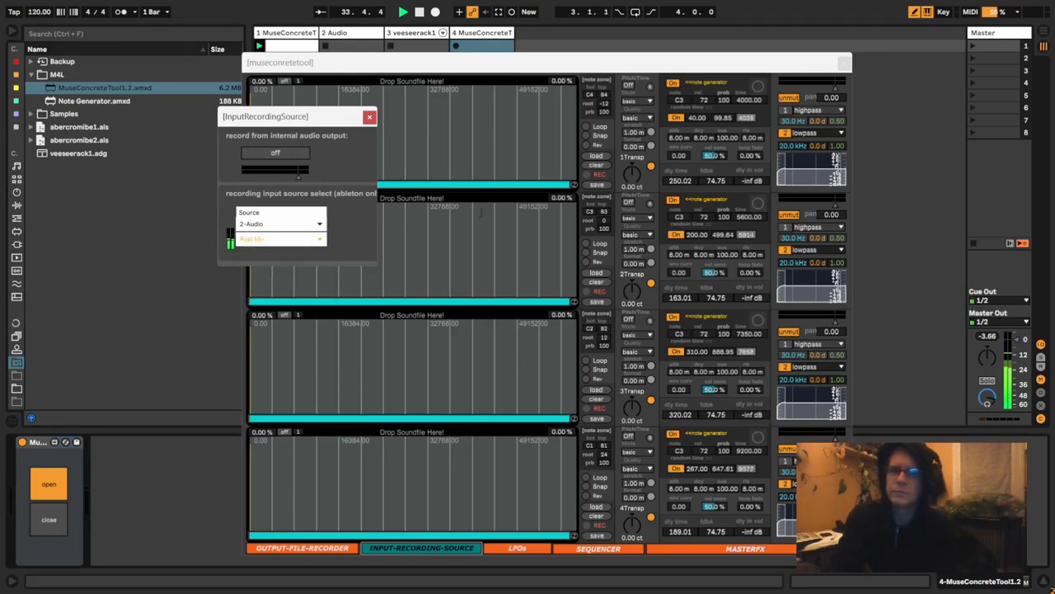
left_click(370, 117)
- Record a short passage into the first sample slot and select its region from 6.31 % to 60.4 %
left_click(587, 175)
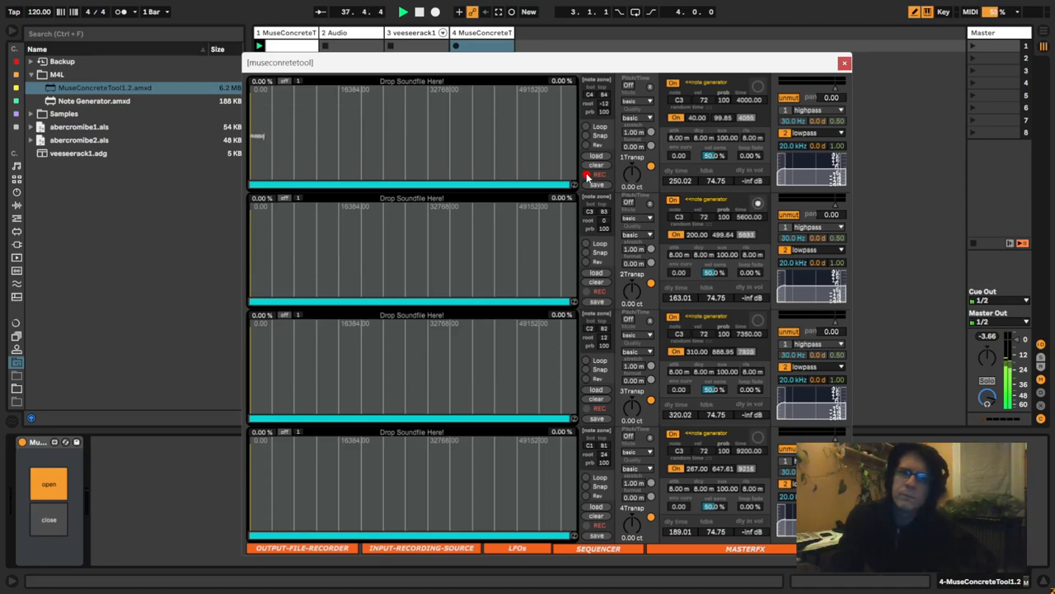
left_click(587, 176)
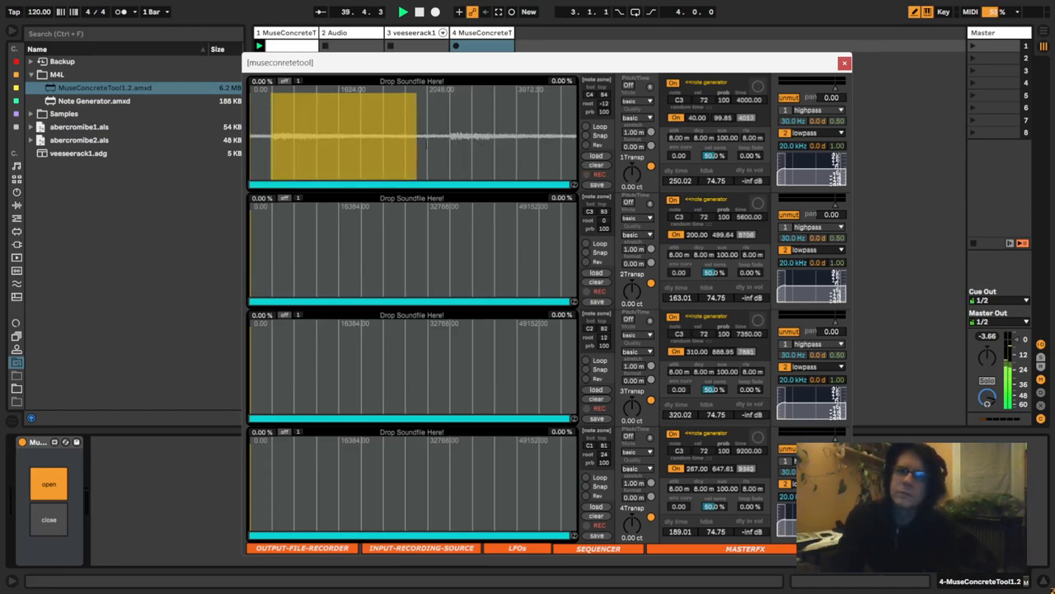
- Switch briefly to Wavosaur and return to Ableton Live
key("alt+Tab")
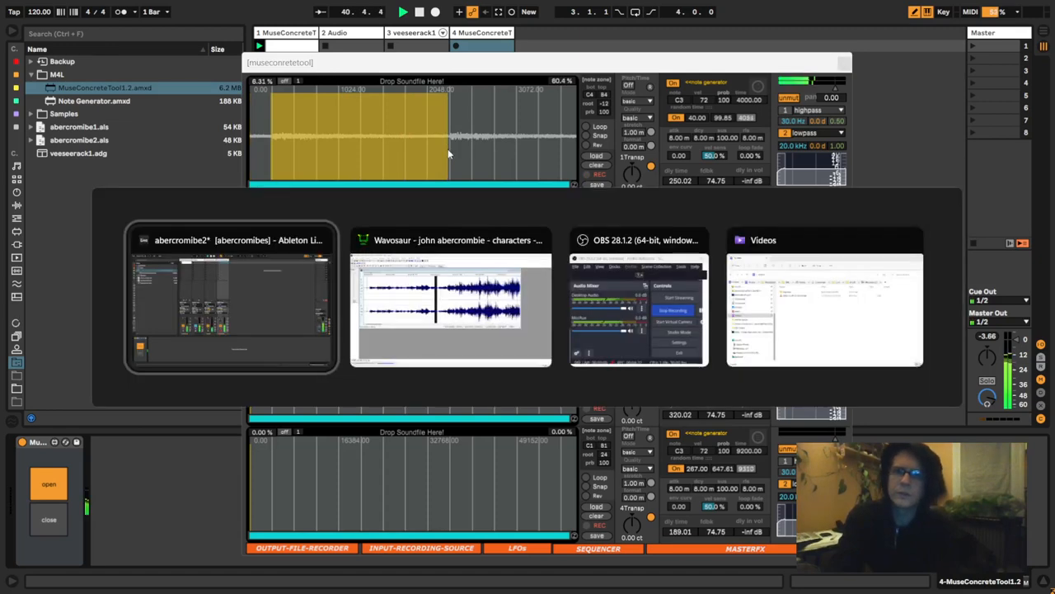
key("alt+Tab")
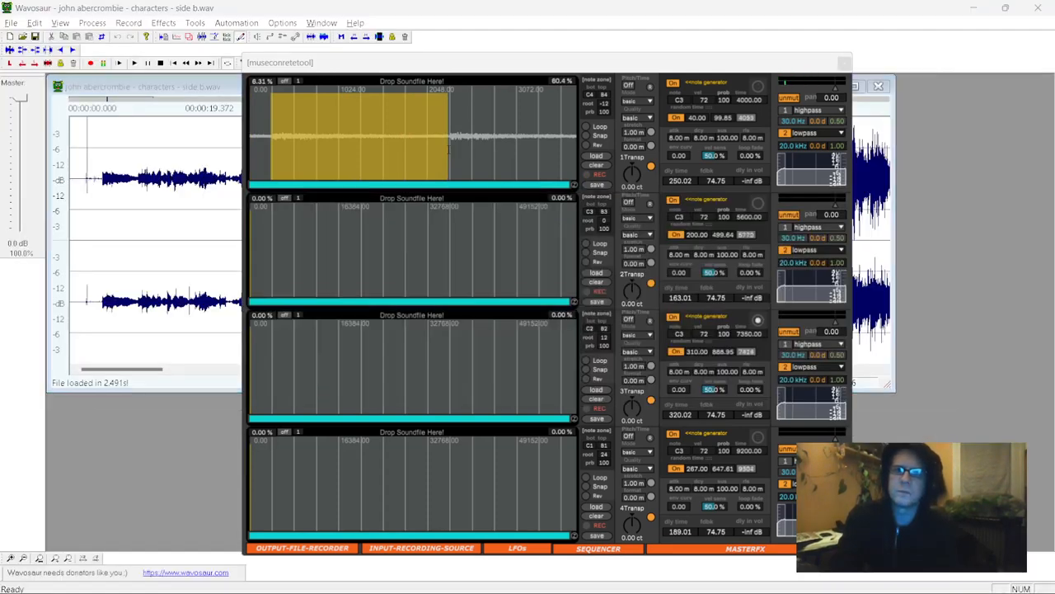
key("alt+Tab")
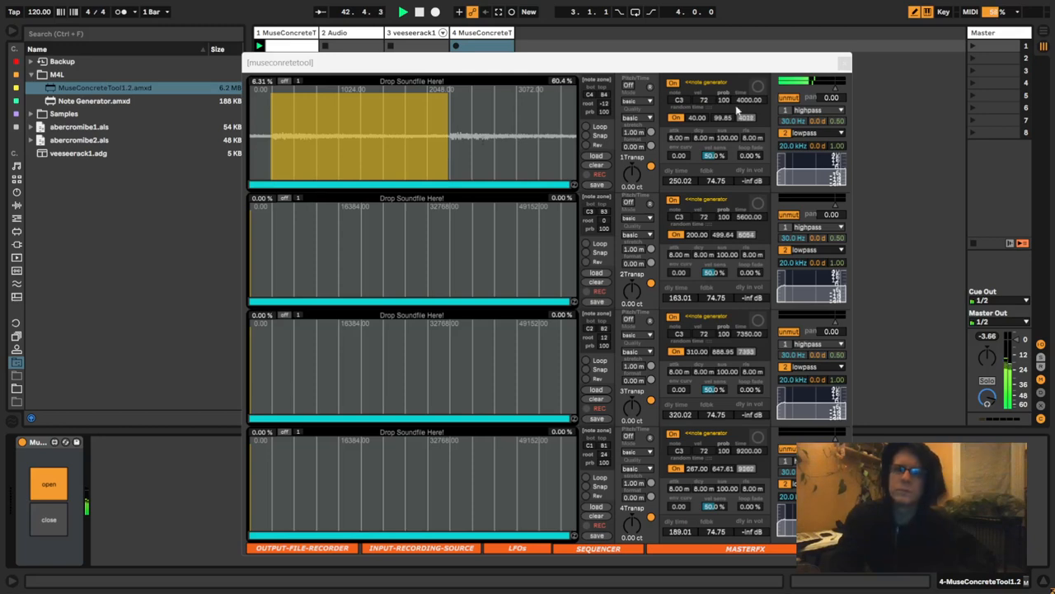
- Lower the first sample slot's note generator time to about 1866.70
left_click_drag(744, 100, 743, 136)
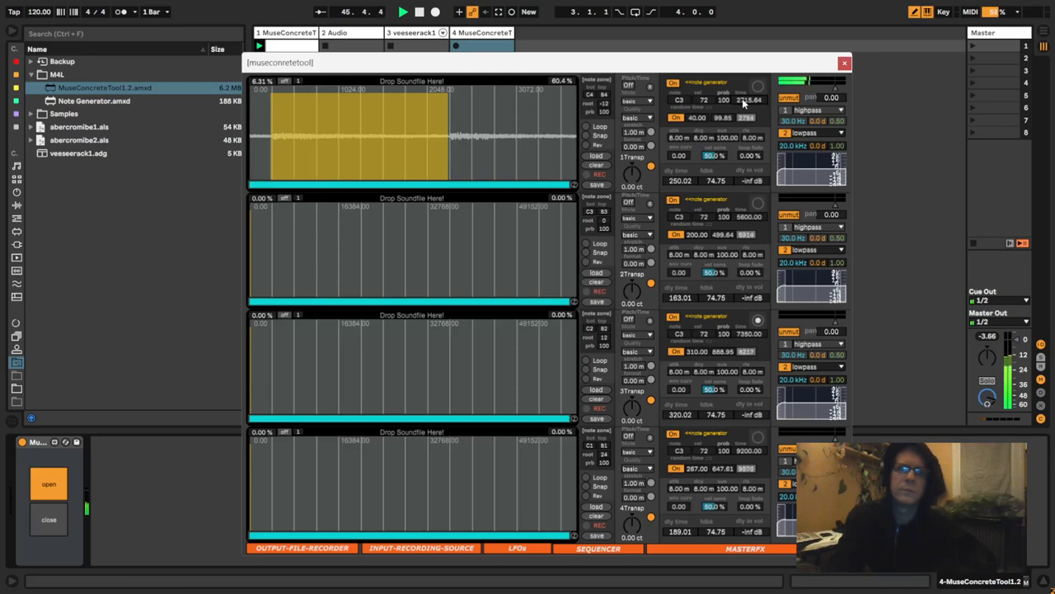
left_click_drag(742, 98, 742, 123)
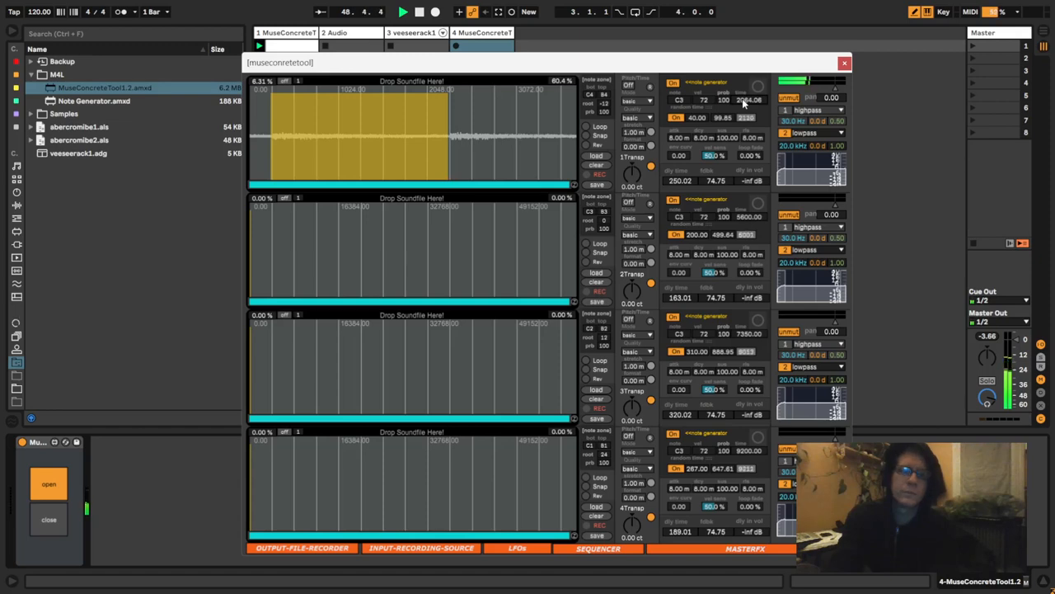
left_click_drag(742, 99, 741, 123)
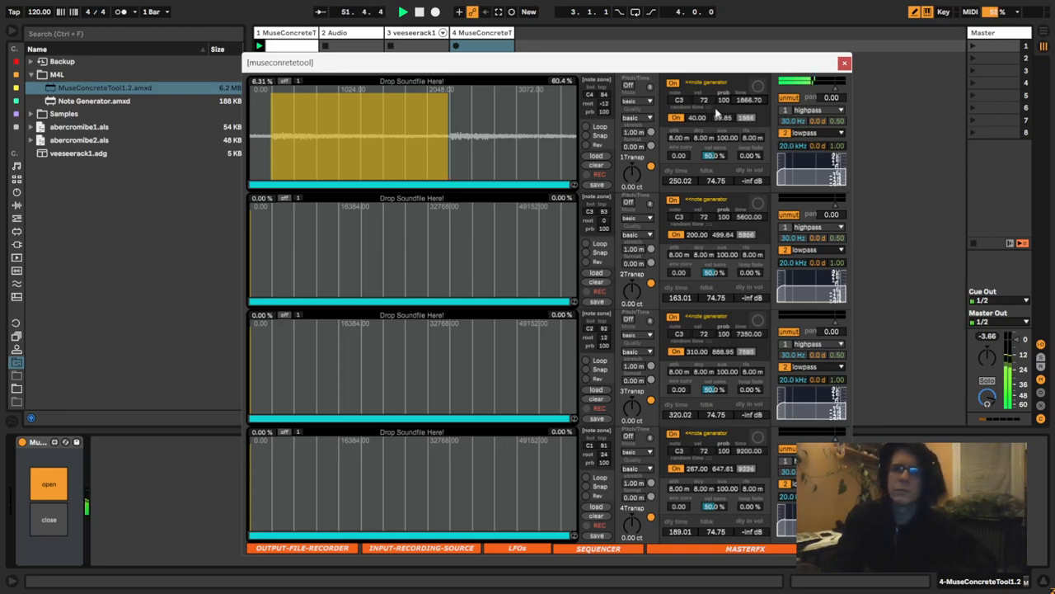
- Try to change the first sample slot's note generator note, and open and dismiss its automation options
key("BackSpace")
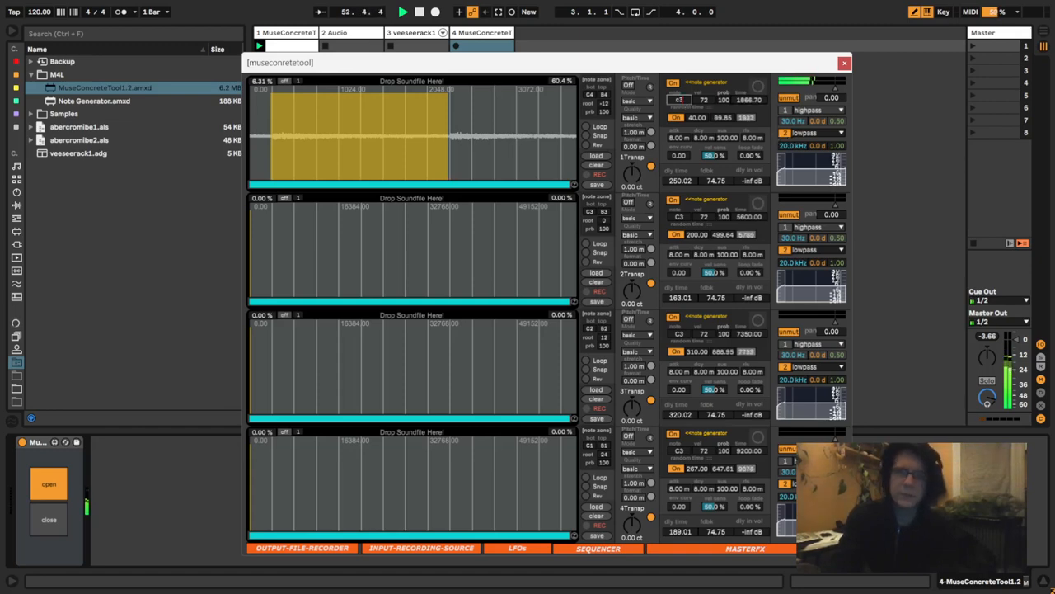
type("2")
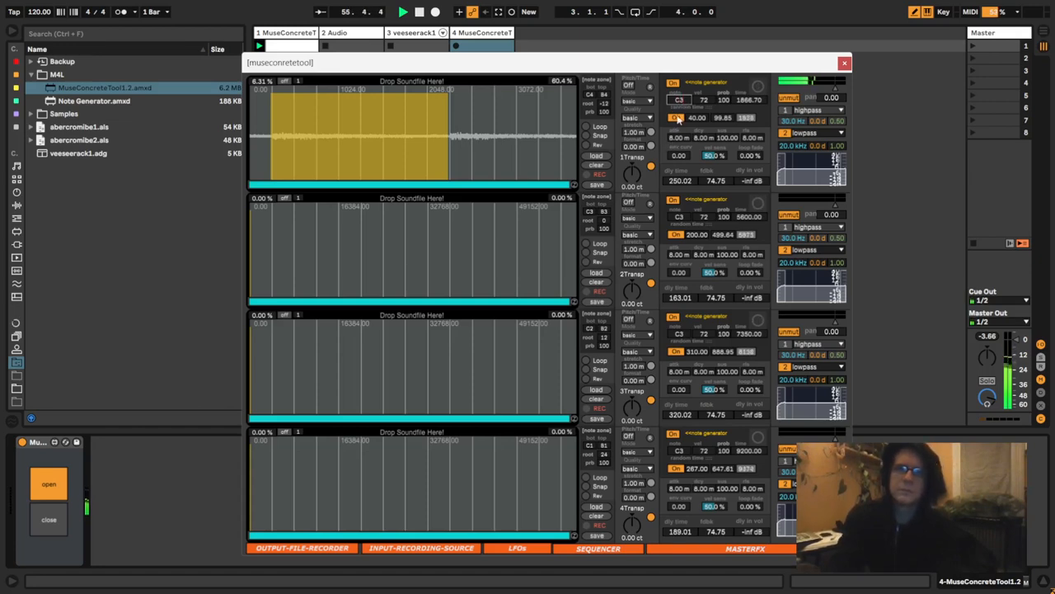
right_click(680, 100)
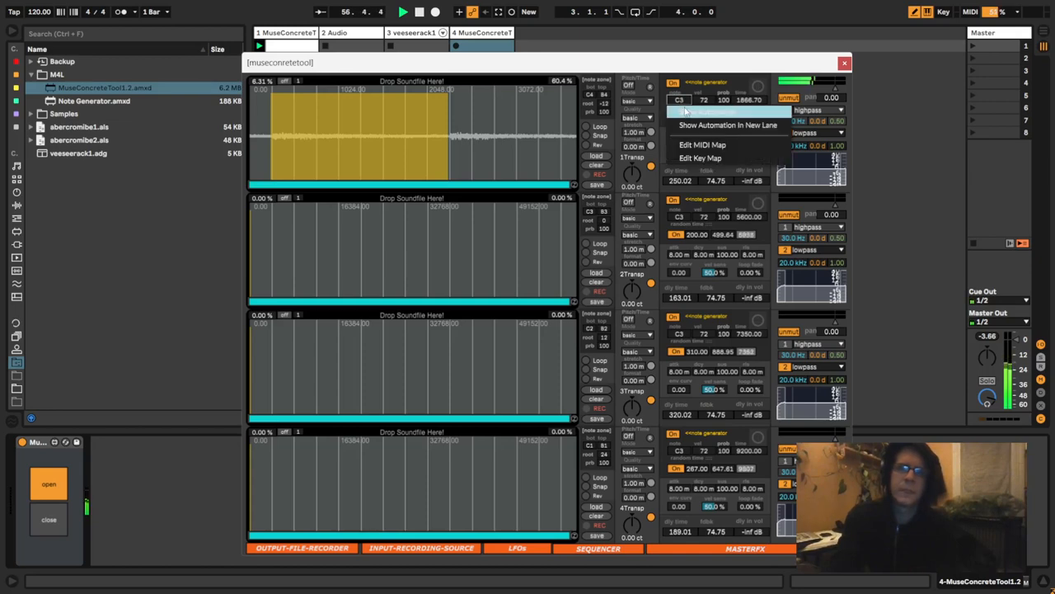
left_click(695, 71)
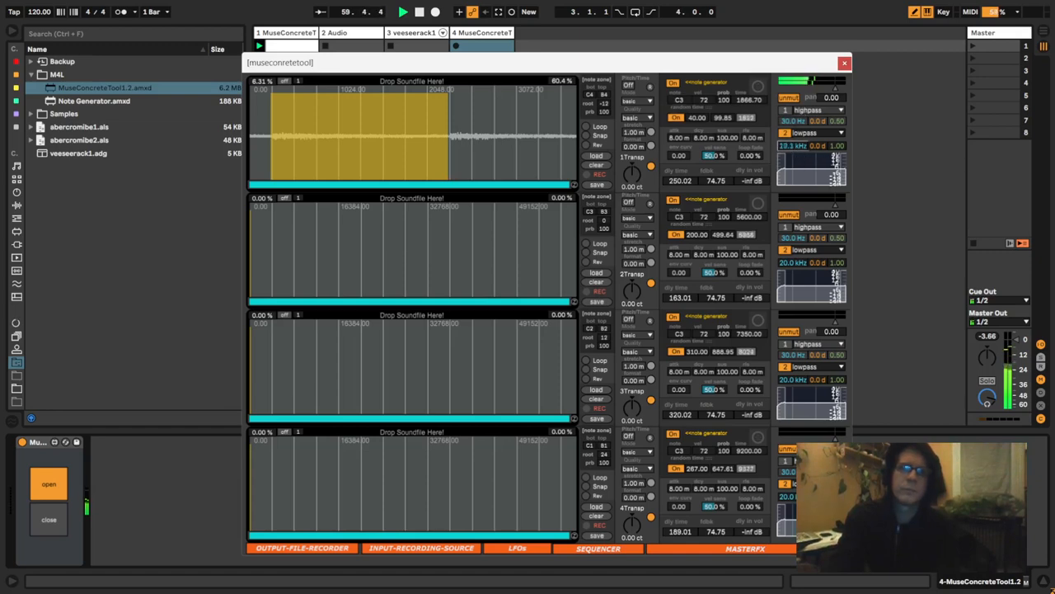
- Lower the first sample slot's lowpass cutoff to 659 Hz and select the top clip slot of the fourth track
left_click_drag(793, 146, 793, 200)
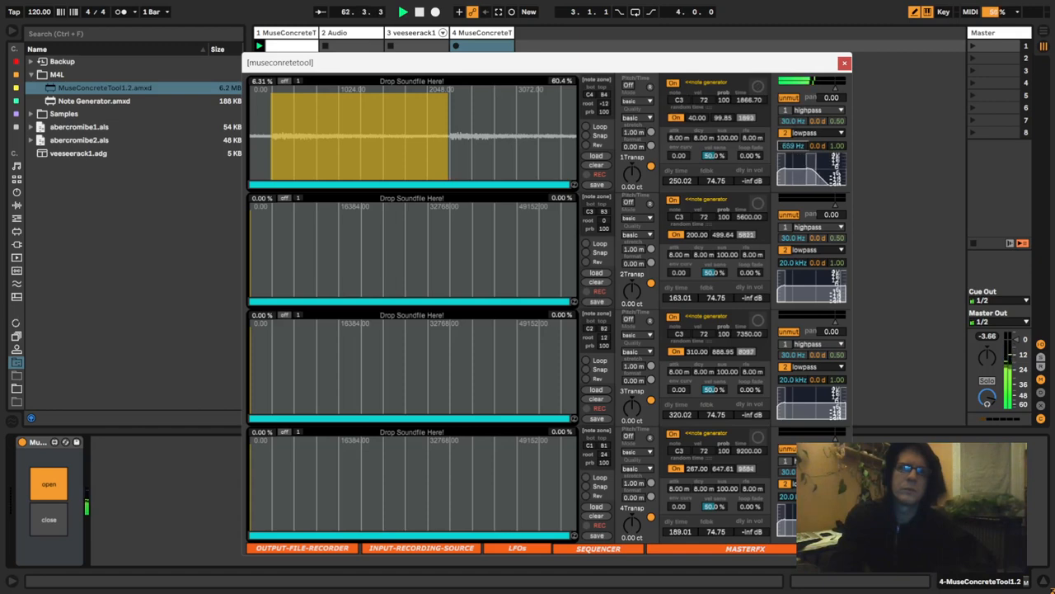
right_click(794, 148)
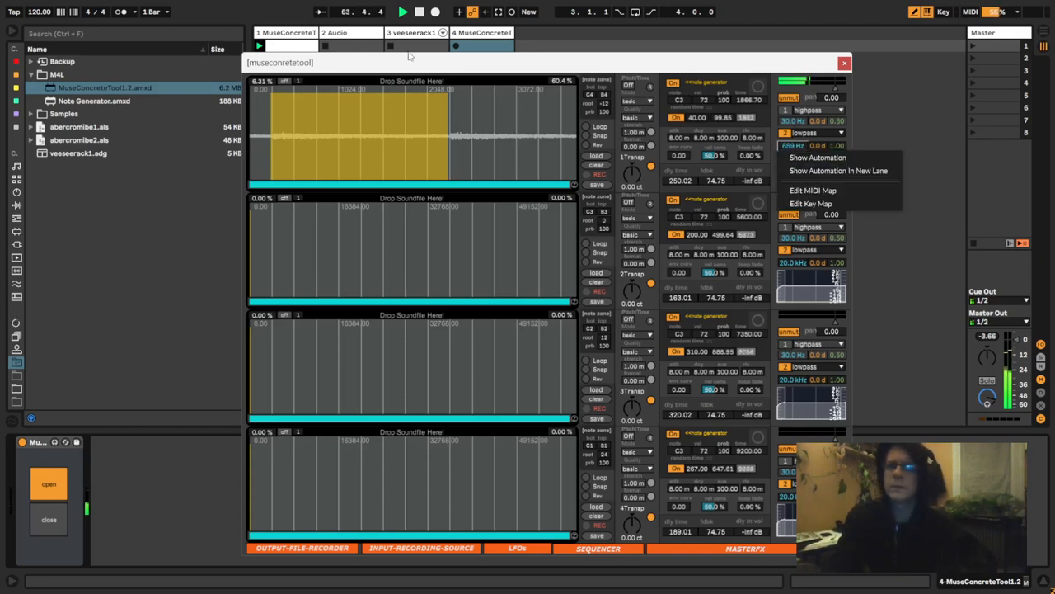
left_click(489, 48)
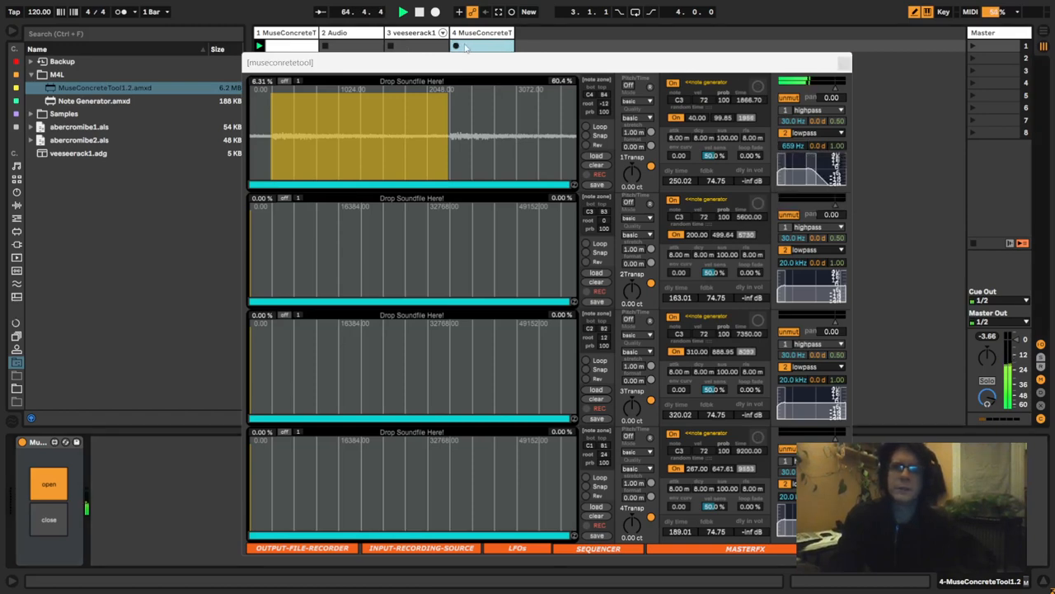
- Create and launch a clip in the fourth track's first slot, nudge the first sample slot's lowpass cutoff and close the MuseConcreteTool window
double_click(486, 49)
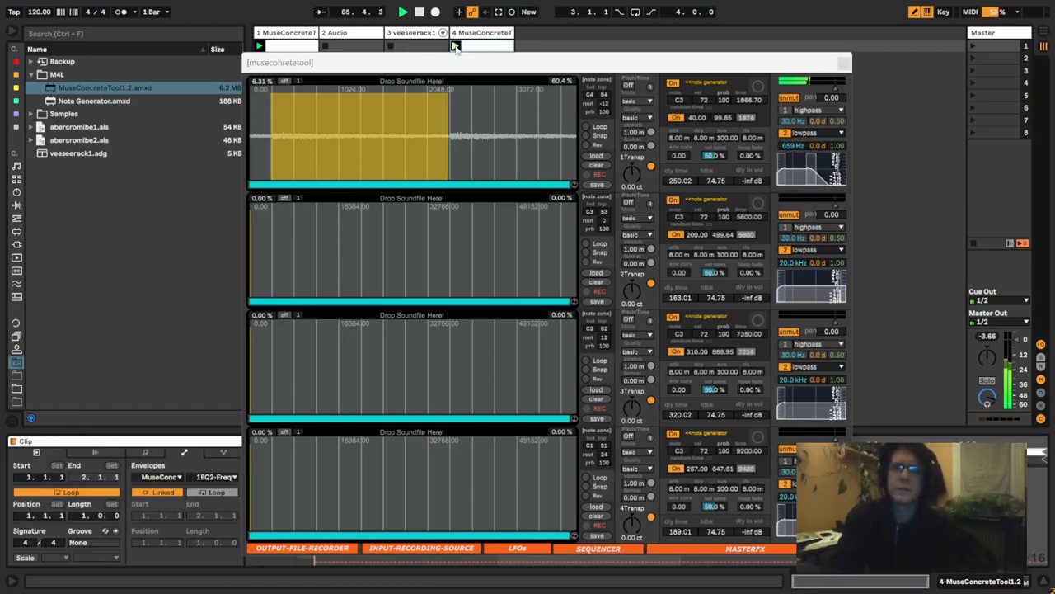
left_click(454, 47)
mouse_move(796, 150)
left_mouse_down()
mouse_move(796, 118)
mouse_move(795, 145)
left_mouse_up()
left_click(845, 63)
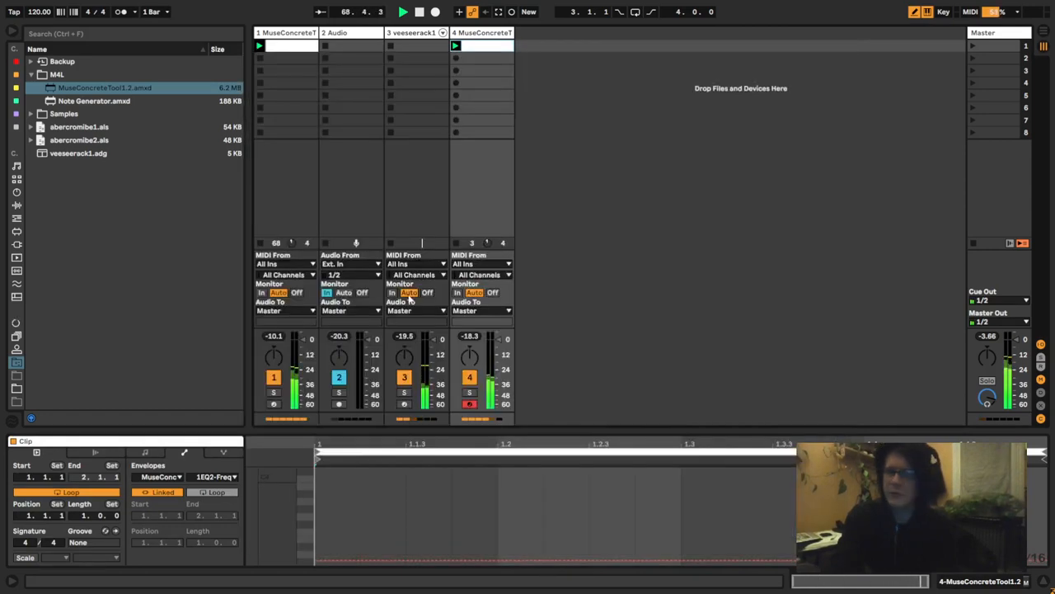
- Unlink the fourth track clip's 1EQ2-Freq envelope from the clip and set the envelope loop length to 6.1.0
left_click(163, 492)
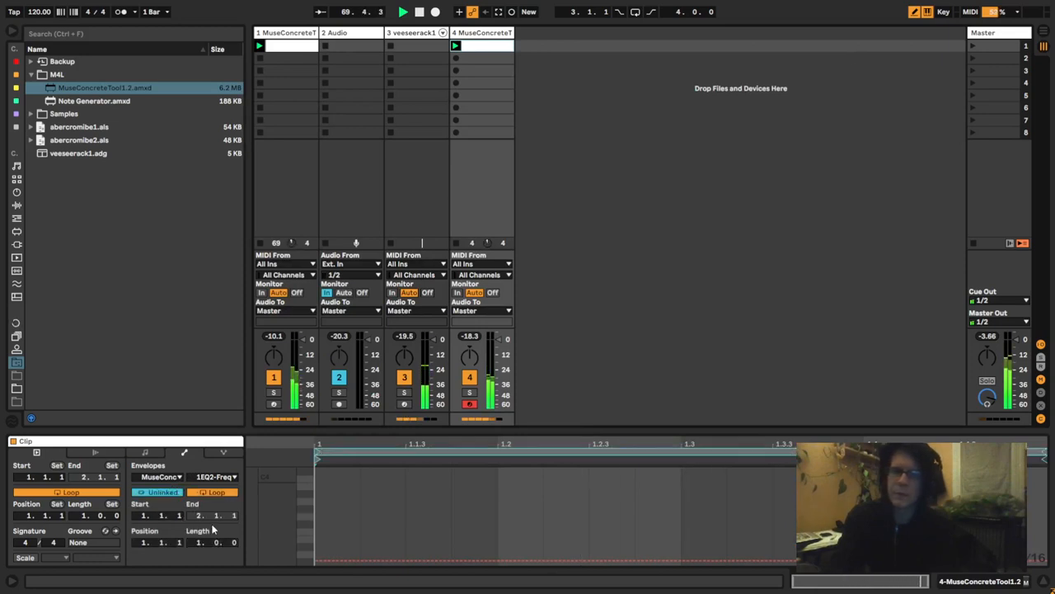
left_click_drag(236, 514, 237, 441)
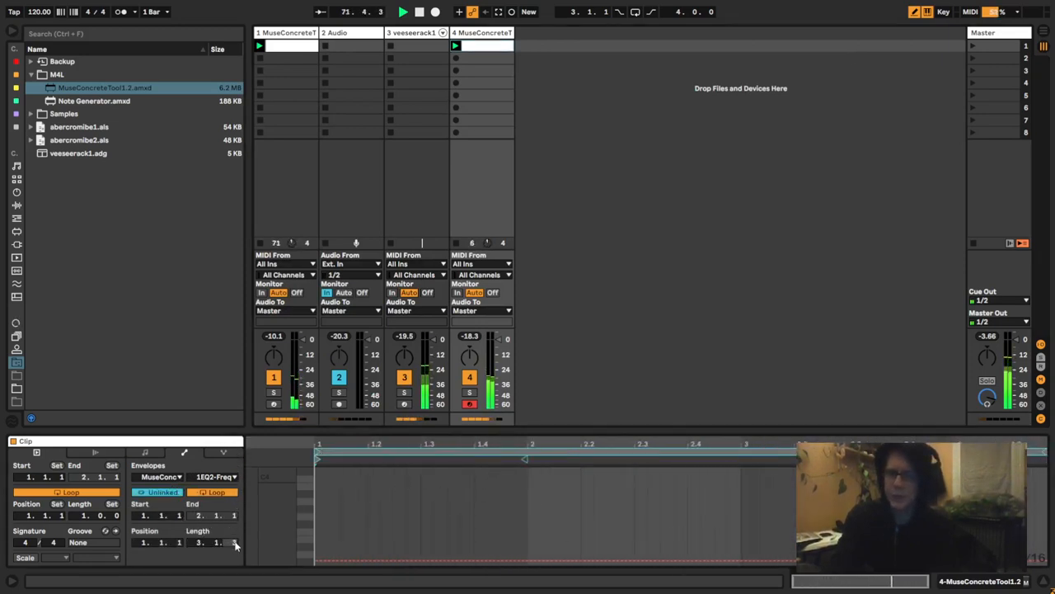
left_click_drag(201, 542, 241, 417)
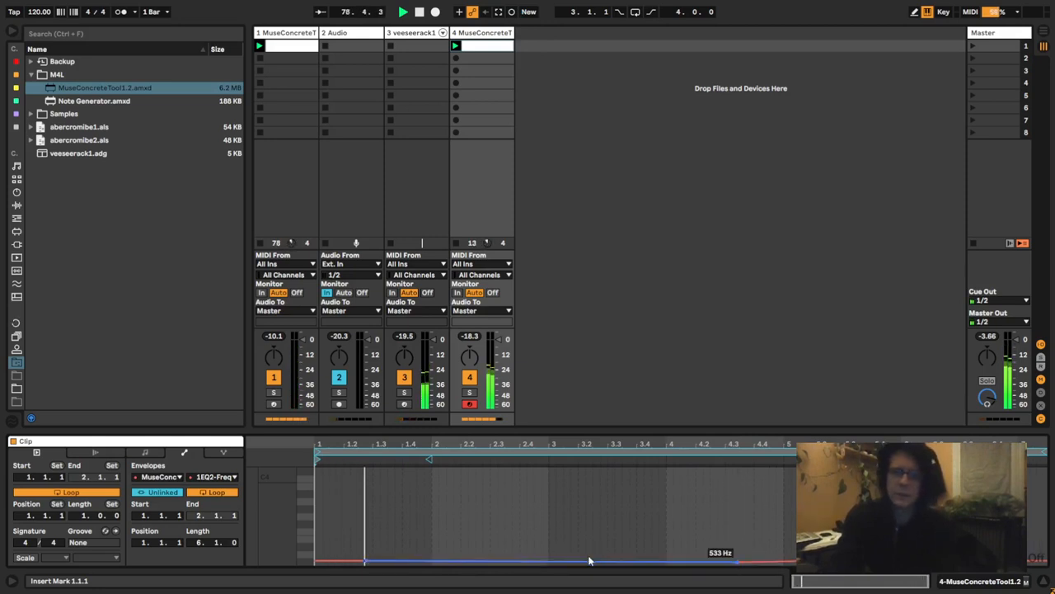
- Extend the envelope loop length to 23.1.0 and shape the filter frequency curve with breakpoints near bars 3 and 12
left_click_drag(589, 561, 580, 559)
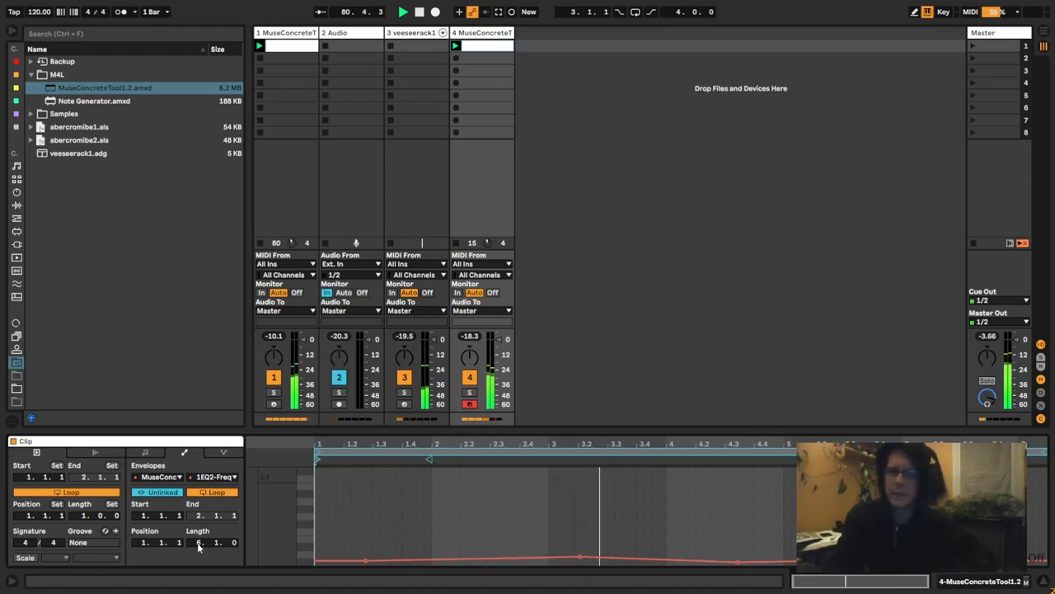
left_click_drag(197, 544, 198, 503)
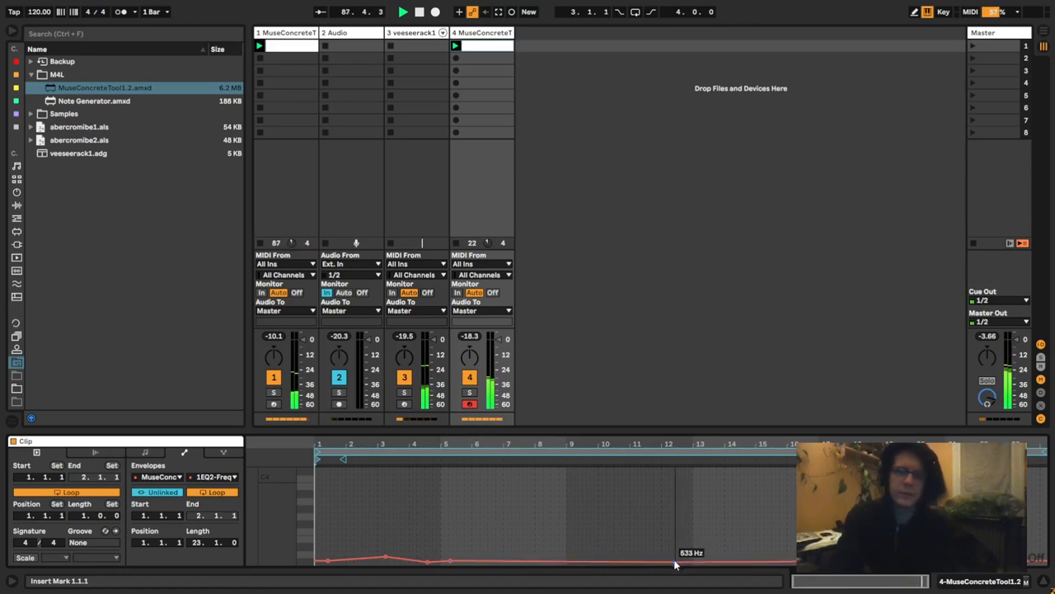
left_click_drag(674, 562, 674, 562)
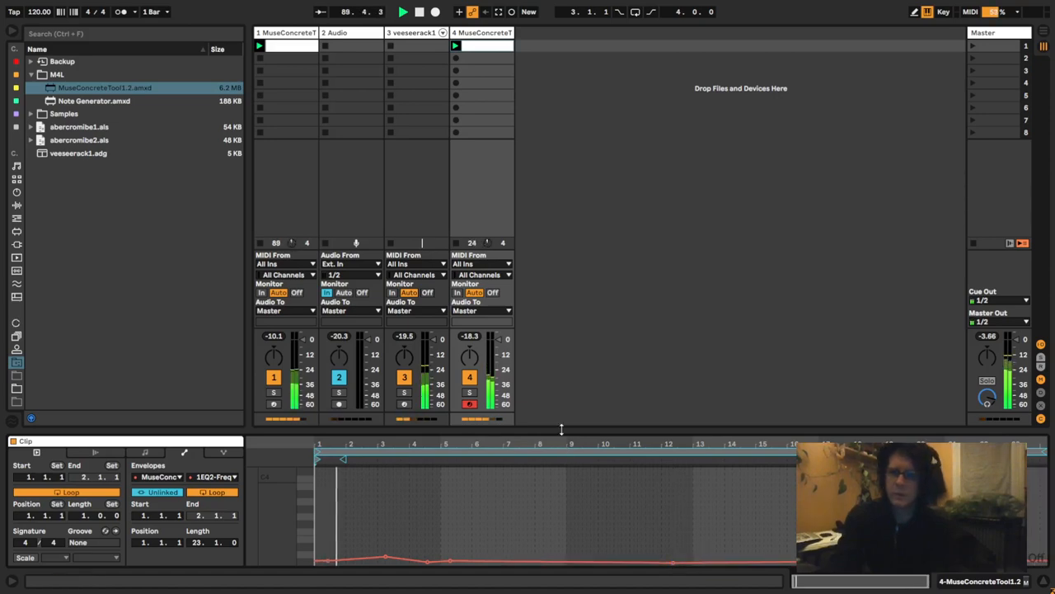
- Add a filter frequency envelope breakpoint at bar 9 and set its value to 220 Hz
left_click_drag(561, 429, 558, 198)
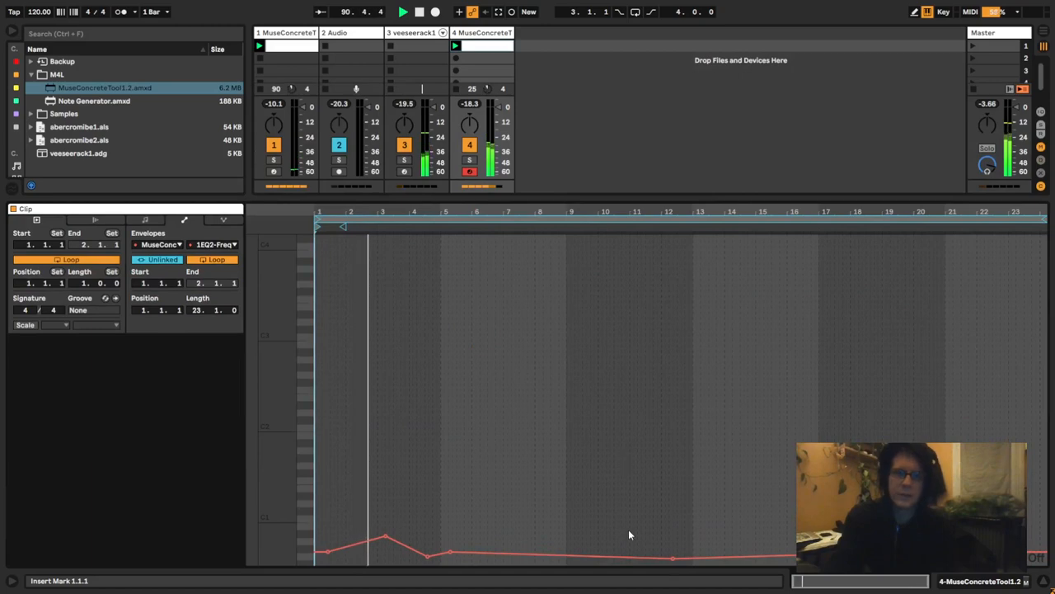
right_click(568, 561)
left_click(600, 360)
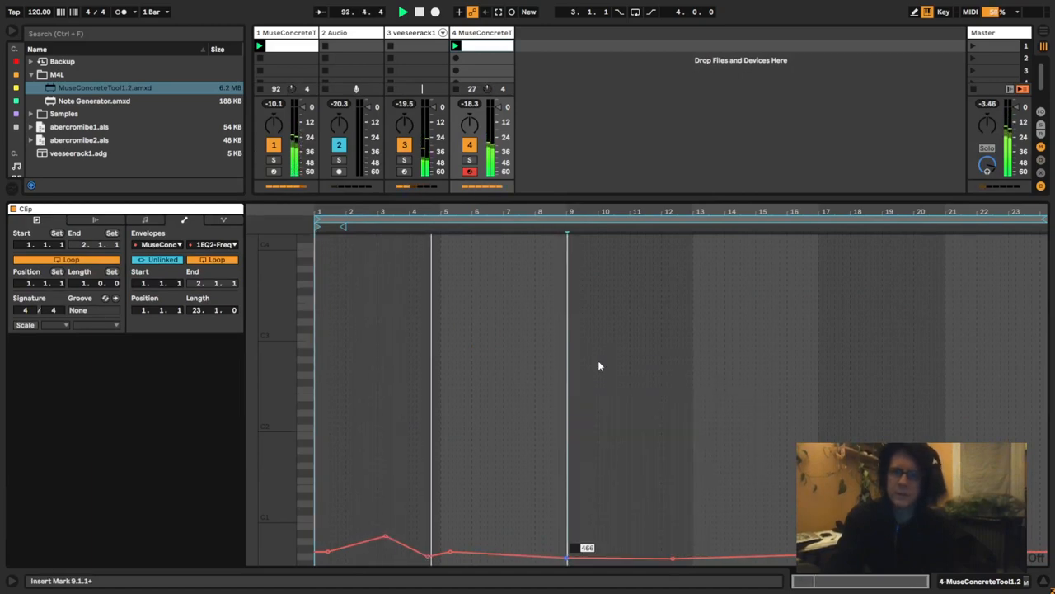
type("220")
key("Return")
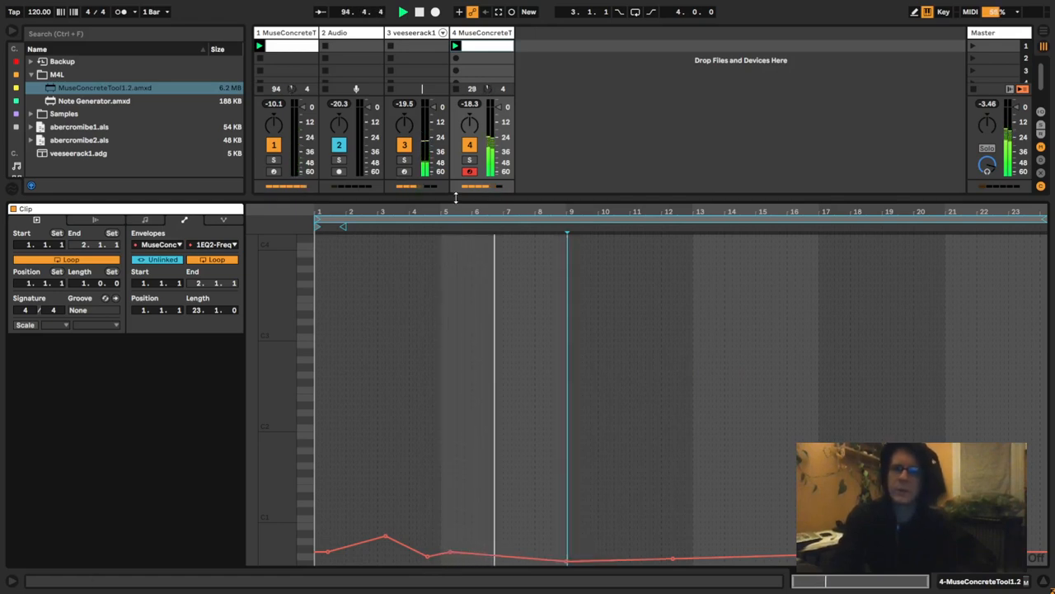
left_click_drag(456, 198, 456, 432)
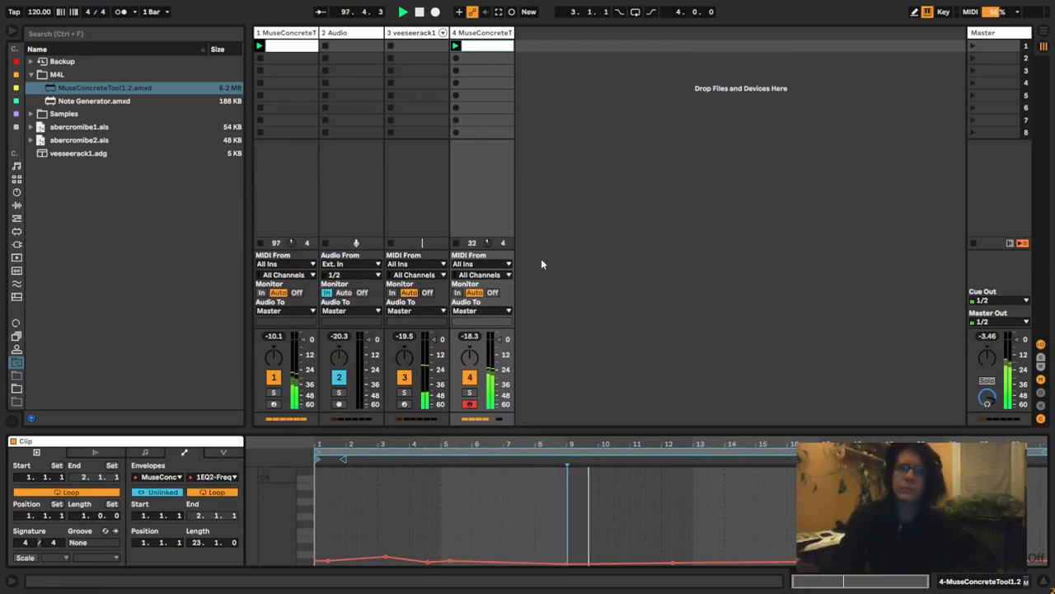
- Switch to Wavosaur and select the passage from 00:00:36.780 to 00:00:41.796 for looped playback
key("alt+Tab")
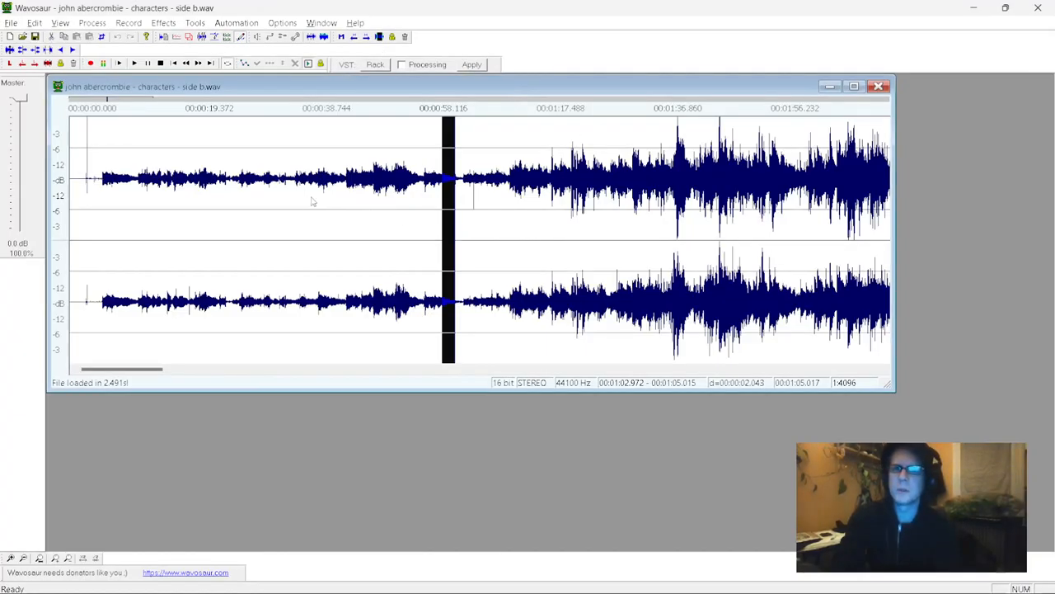
left_click_drag(312, 200, 314, 196)
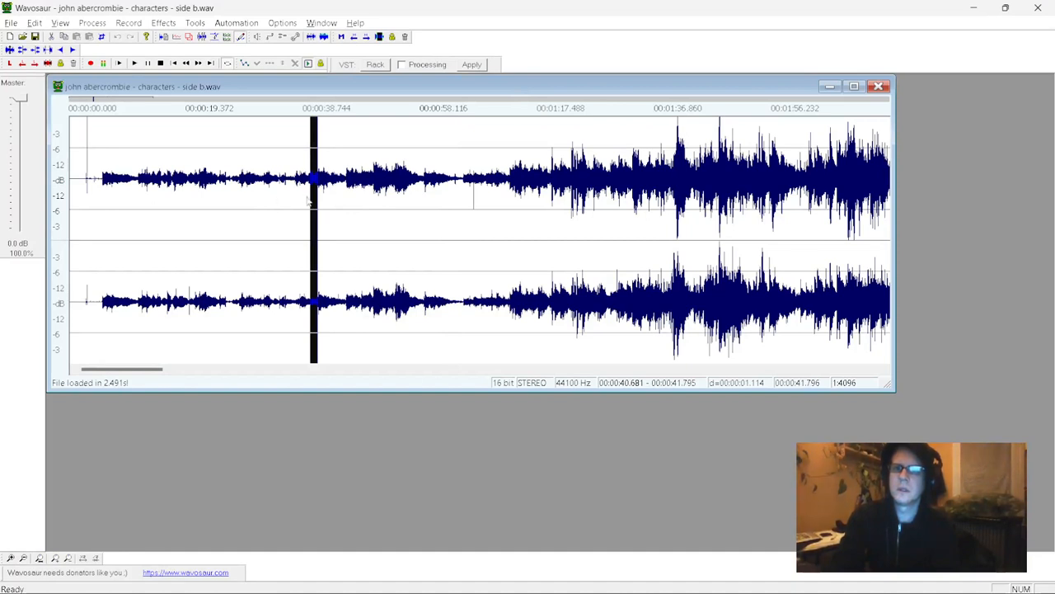
mouse_move(293, 201)
left_mouse_down()
mouse_move(234, 200)
mouse_move(290, 203)
left_mouse_up()
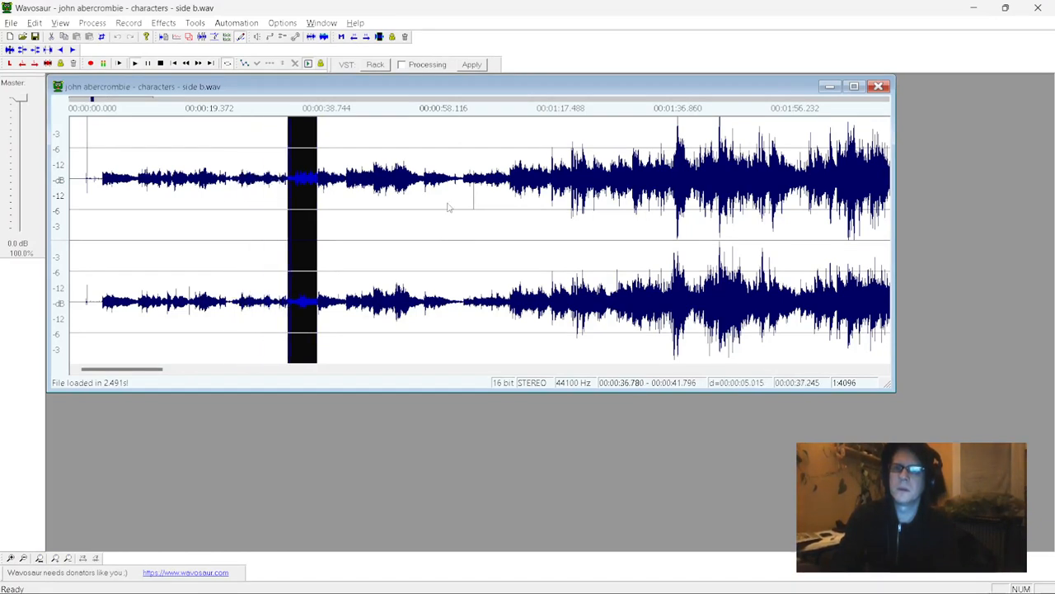
- Loop the quiet ending before the next piece, from 00:06:46.410 to 00:06:50.591
left_click_drag(156, 370, 372, 368)
left_click_drag(288, 223, 250, 222)
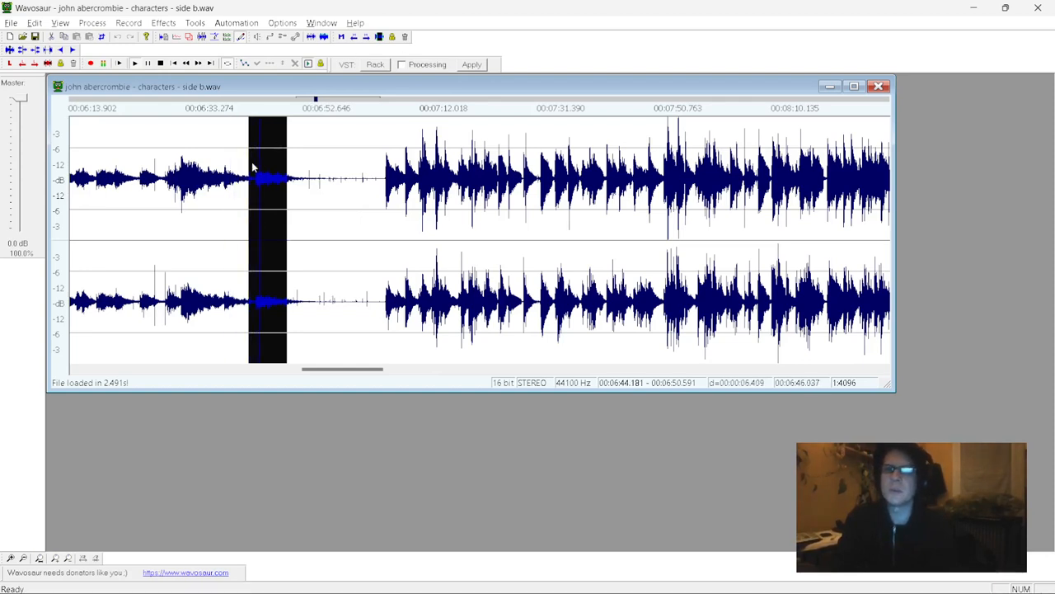
left_click_drag(249, 162, 244, 163)
left_click_drag(251, 162, 262, 164)
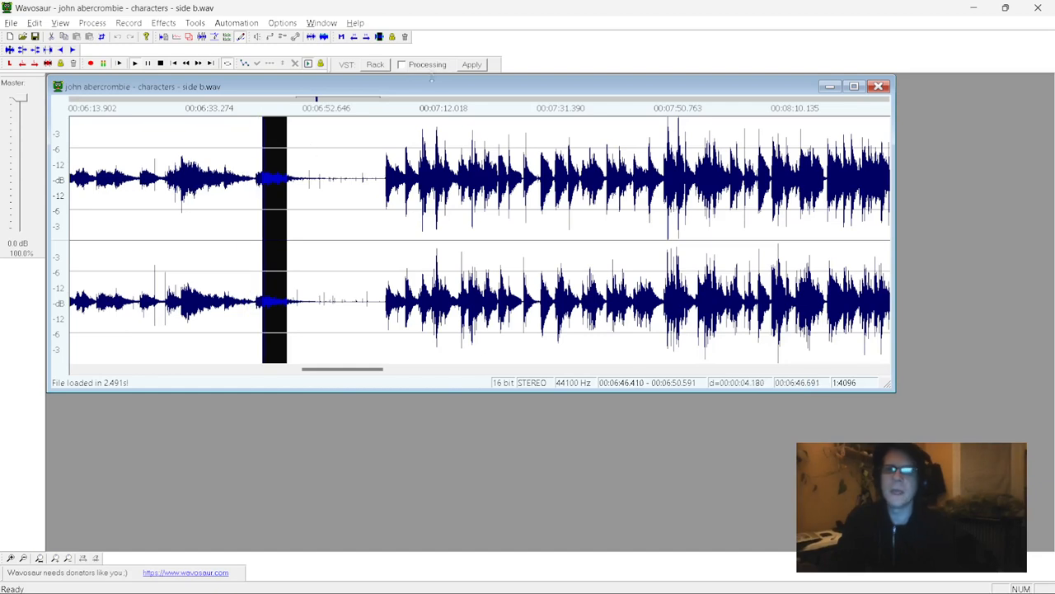
- Load the rx declick and reverse VST chain from the VST Chains folder inside WaveOSaur
left_click(375, 66)
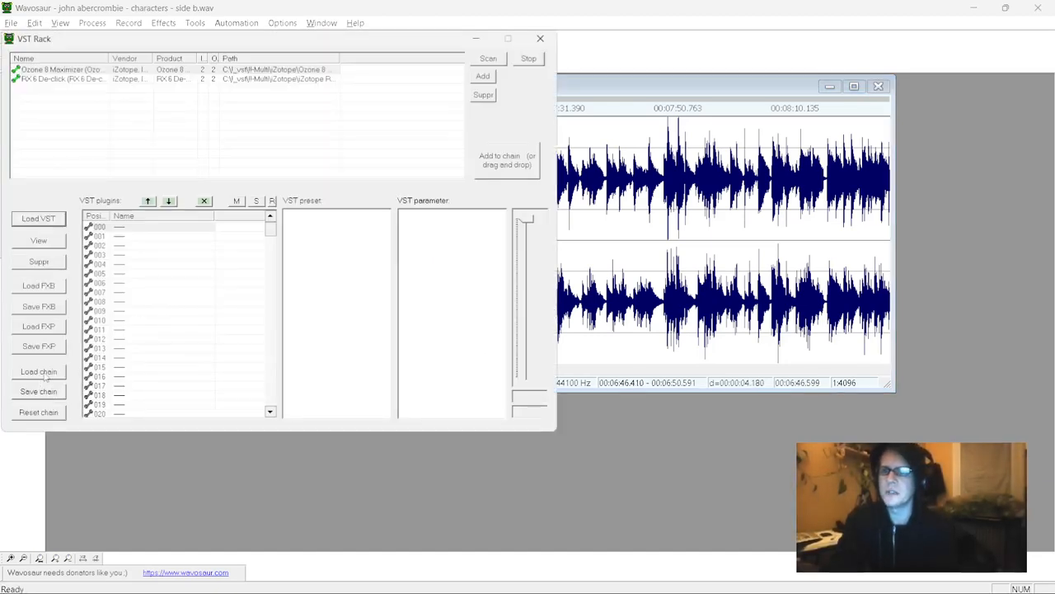
left_click(45, 371)
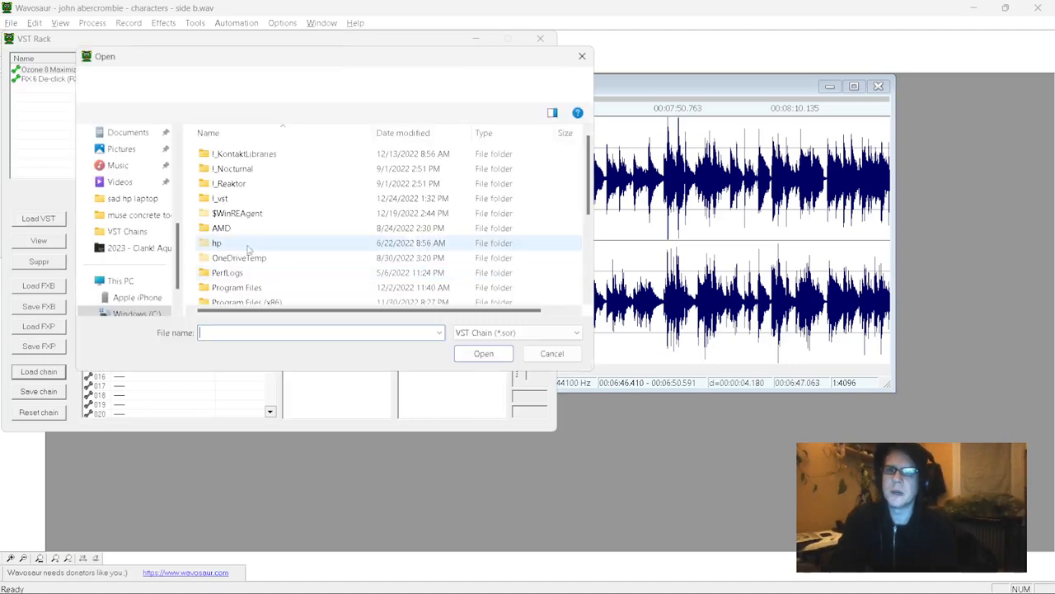
scroll(228, 266, "down", 3)
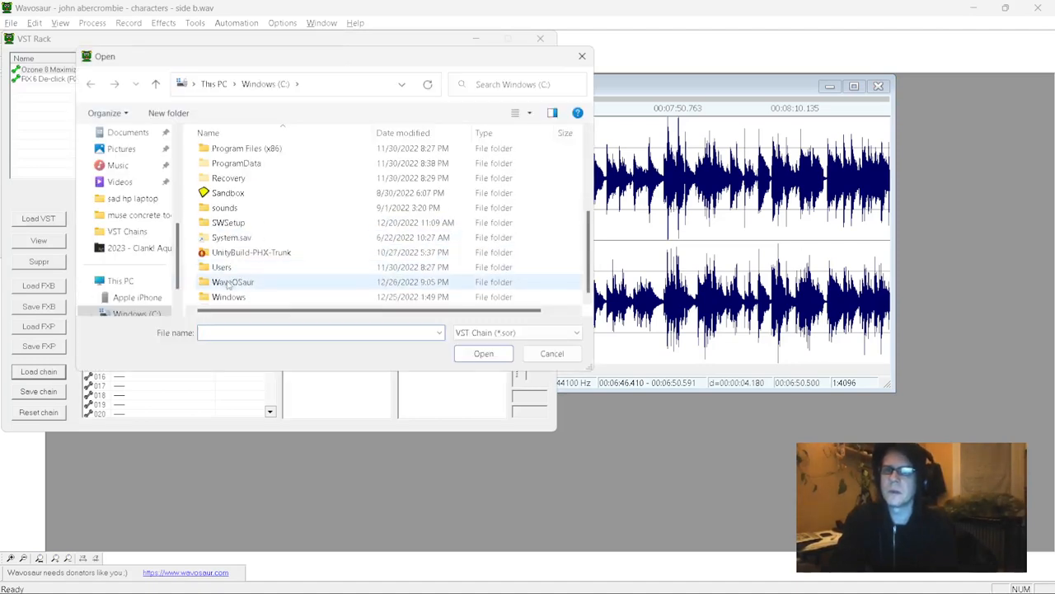
left_click(224, 284)
double_click(224, 284)
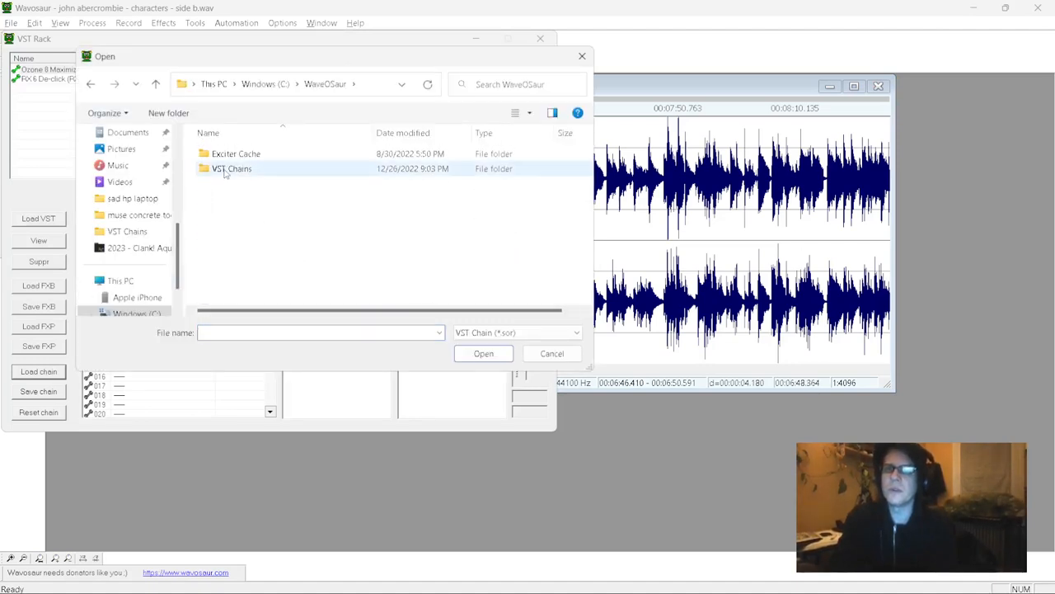
double_click(228, 170)
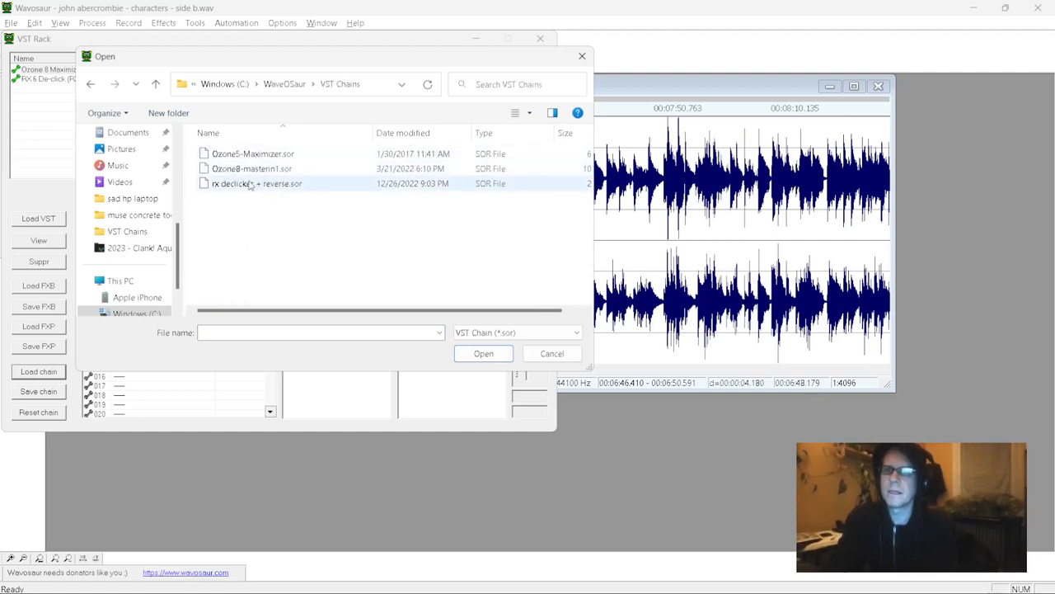
left_click(251, 185)
left_click(484, 354)
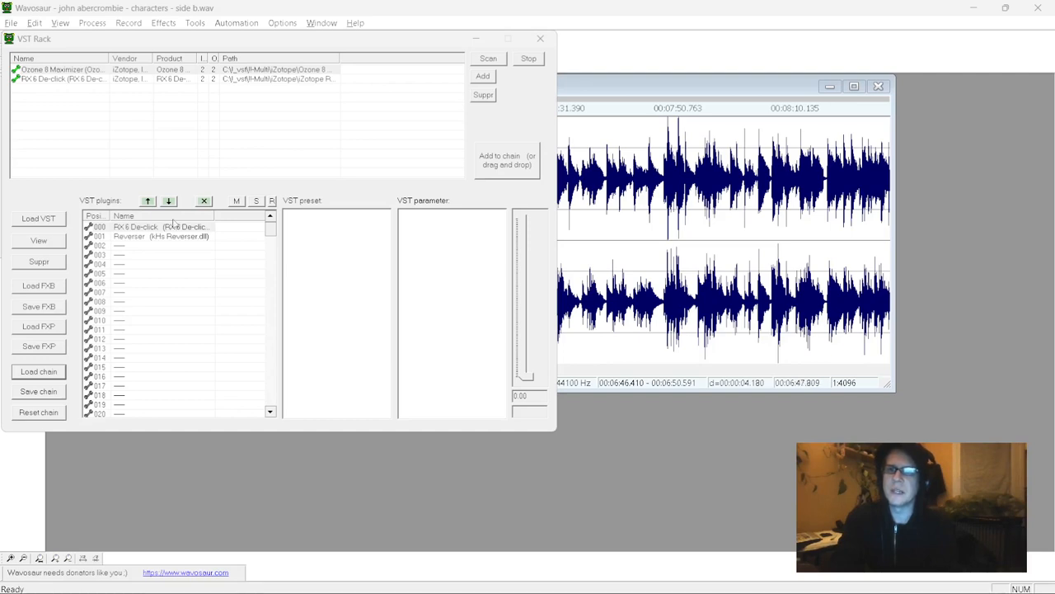
- Inspect the Reverser plugin's parameters, close the VST rack and enable VST processing
left_click(152, 236)
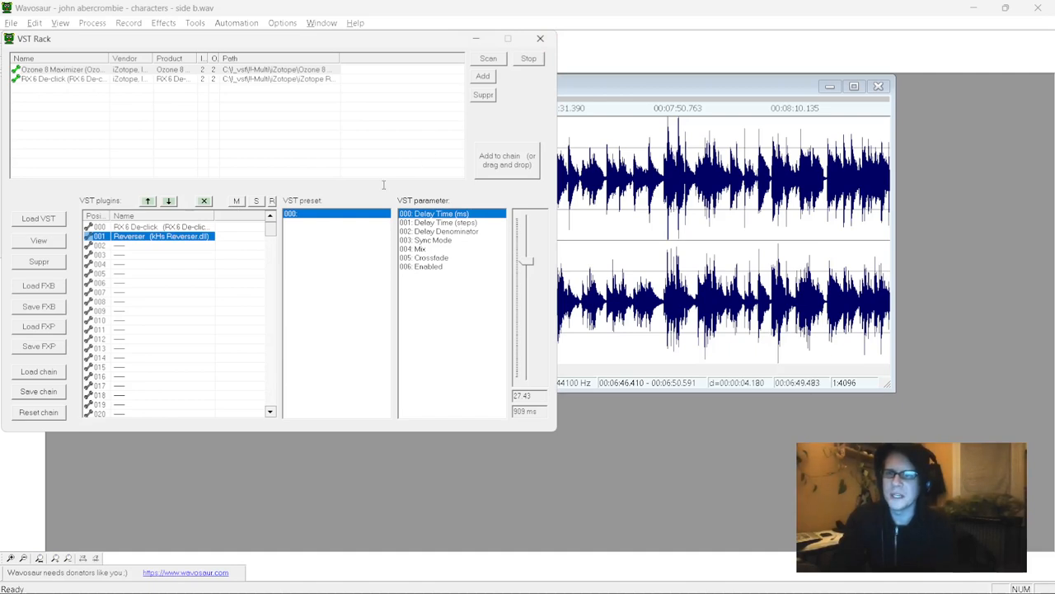
left_click(540, 39)
left_click(417, 68)
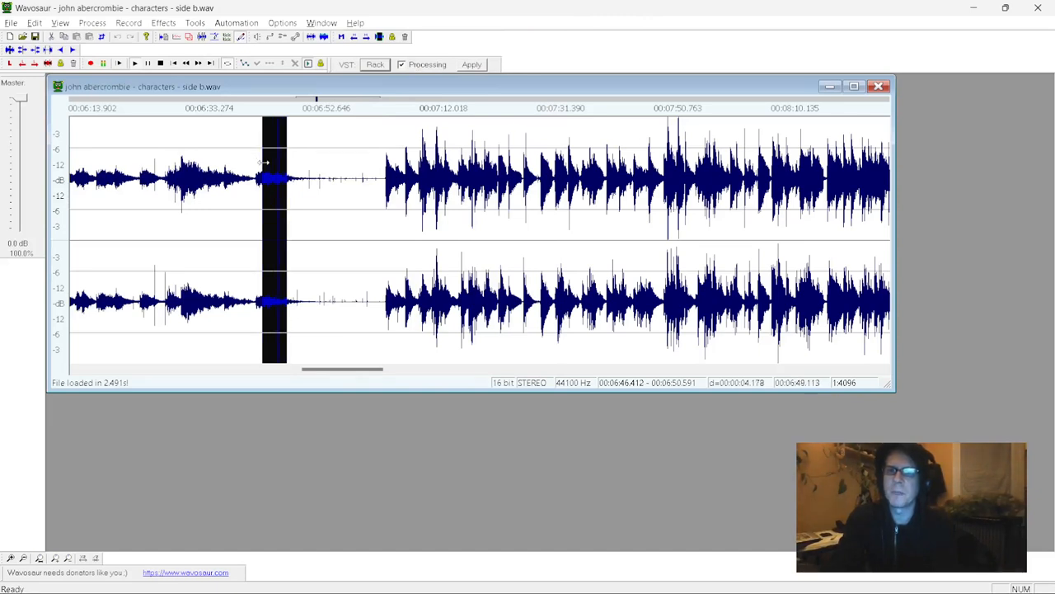
- Try playback with the whole recording selected, toggle VST processing and briefly check Ableton Live
left_click_drag(264, 163, 236, 169)
key("ctrl+a")
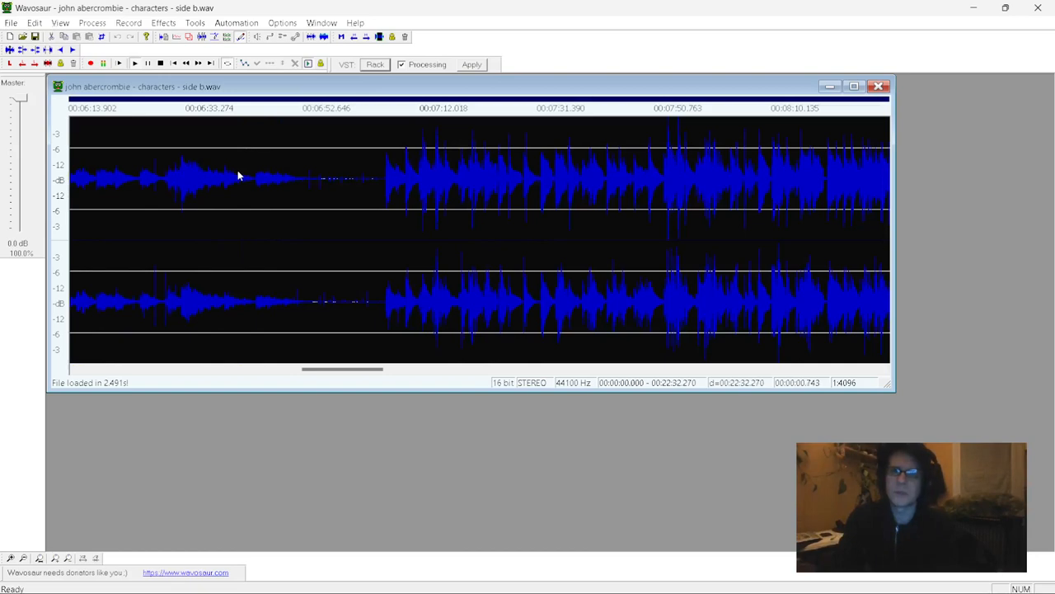
left_click(237, 170)
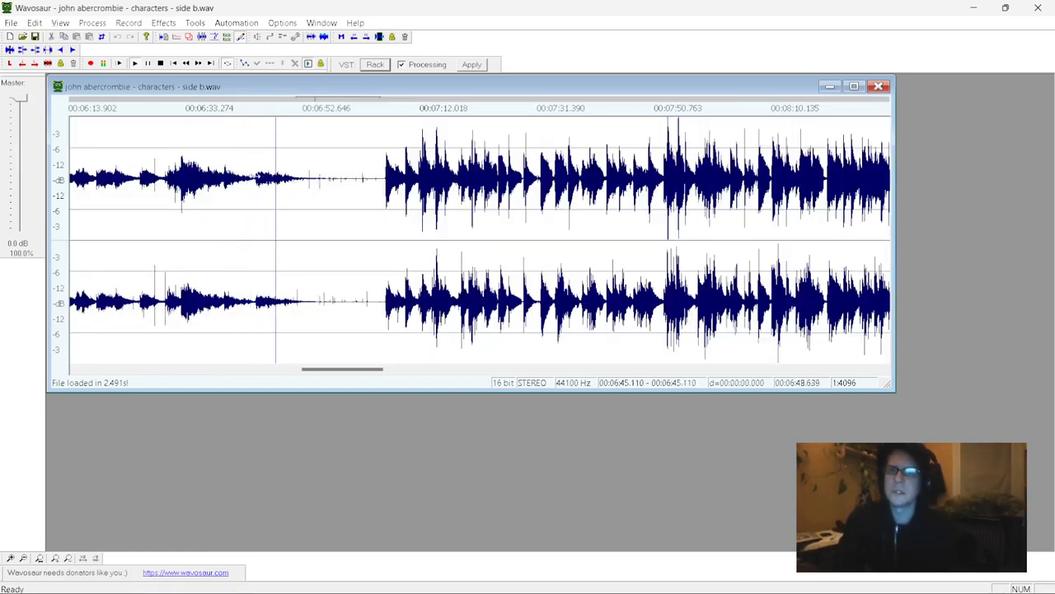
left_click(241, 178)
key("ctrl+a")
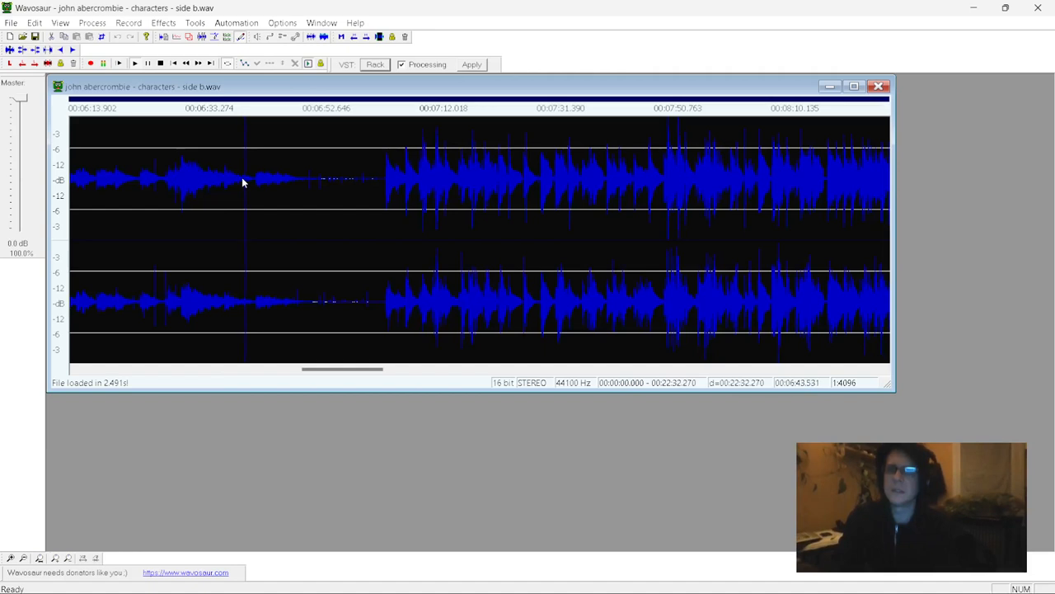
left_click(402, 65)
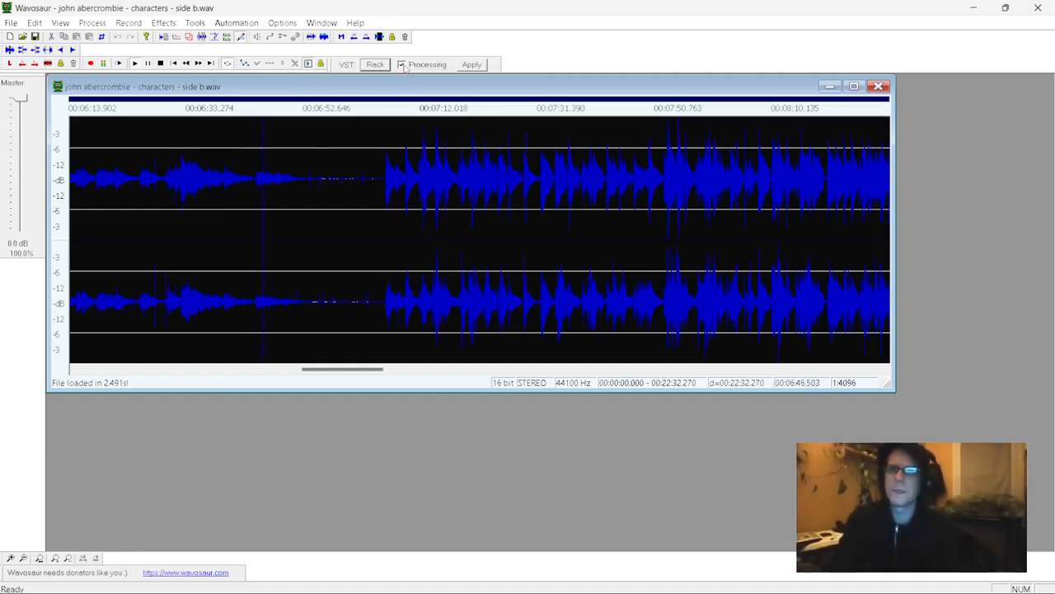
key("alt+Tab")
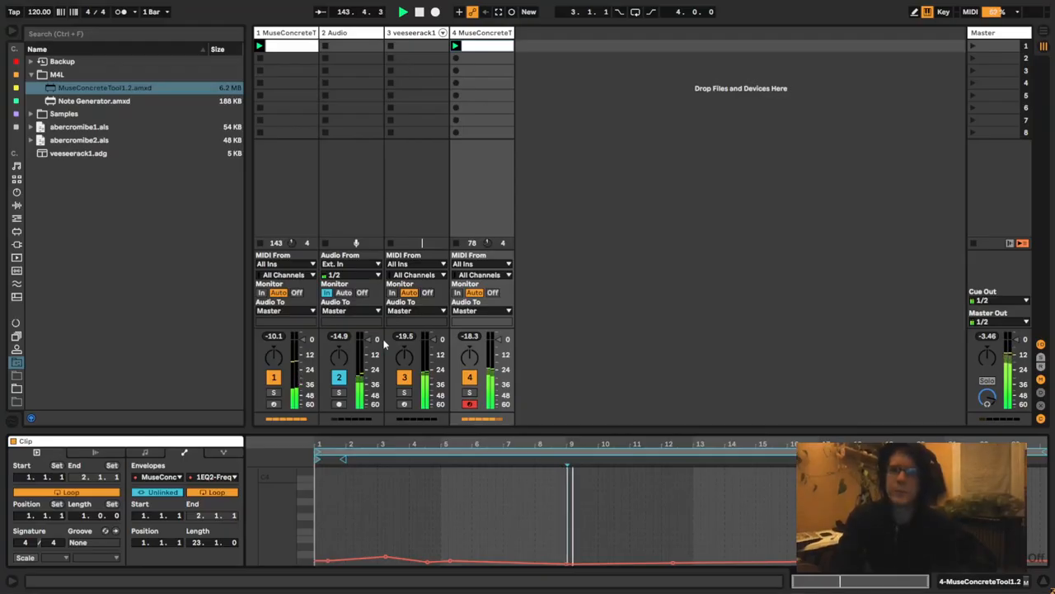
key("alt+Tab")
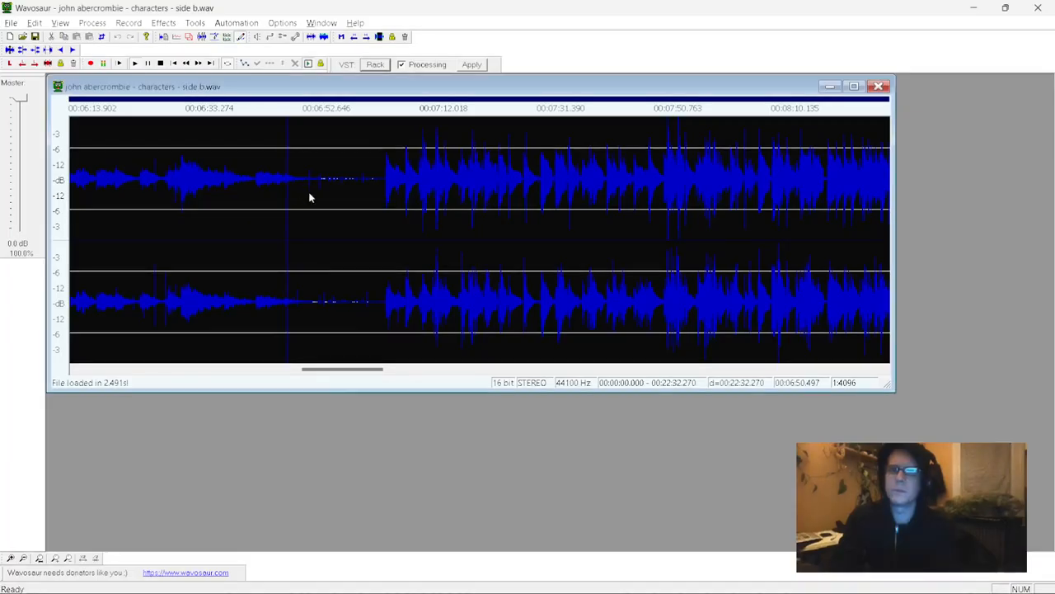
- Clear the selection, toggle VST processing and loop the passage ending at 00:06:46.875, extending its start to before 00:06:44.367
left_click(282, 198)
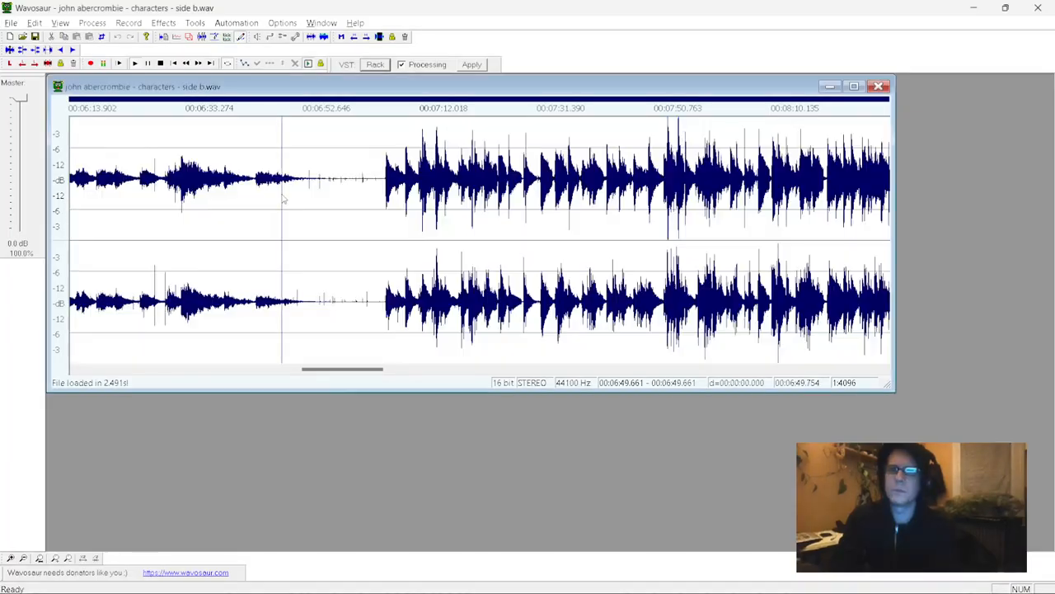
left_click(402, 66)
left_click_drag(265, 198, 251, 170)
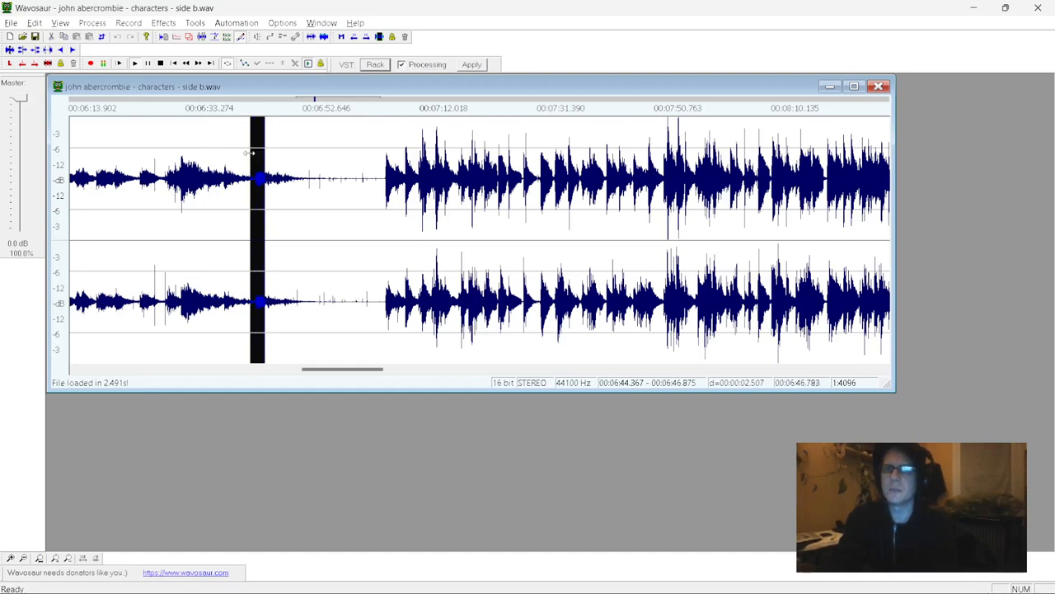
mouse_move(242, 154)
left_mouse_down()
mouse_move(212, 156)
mouse_move(256, 161)
mouse_move(228, 165)
left_mouse_up()
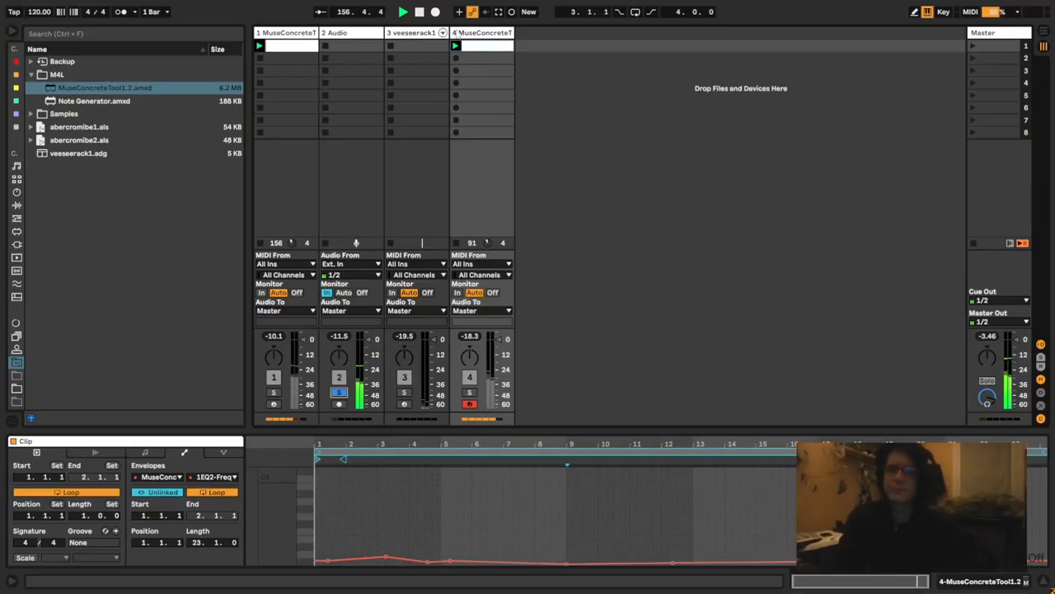
- Open track 4's MuseConcreteTool device window in Ableton Live and arrange it beside a restored, smaller Wavosaur window
left_click(468, 34)
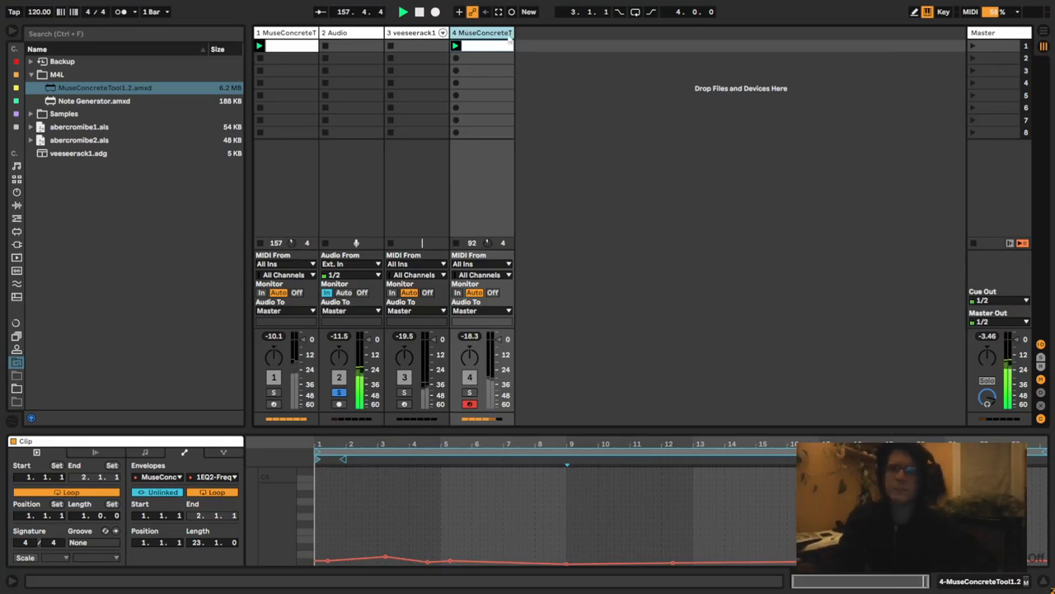
left_click(498, 39)
left_click(48, 484)
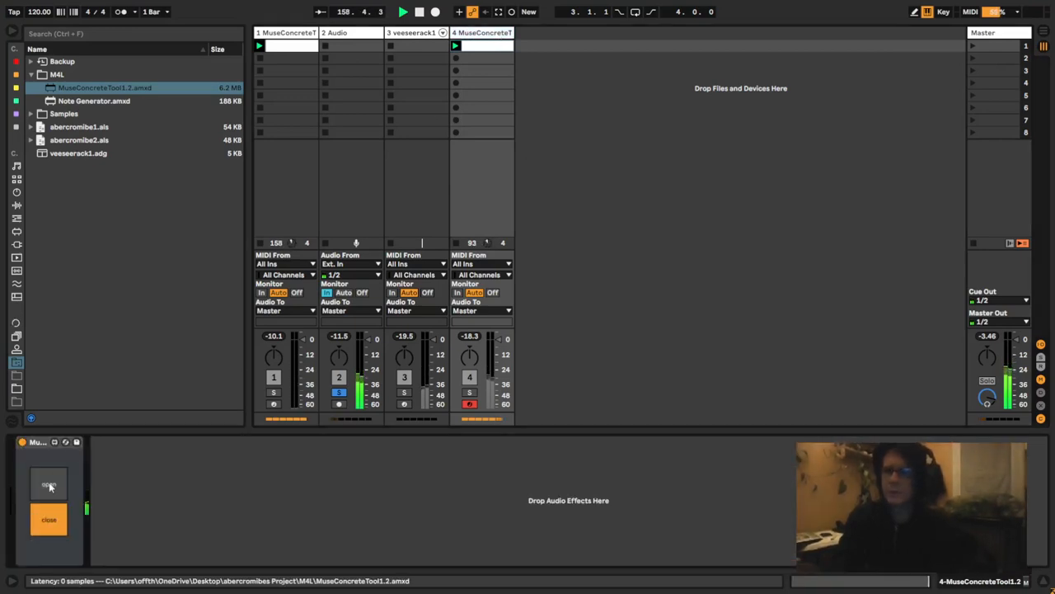
key("alt+Tab")
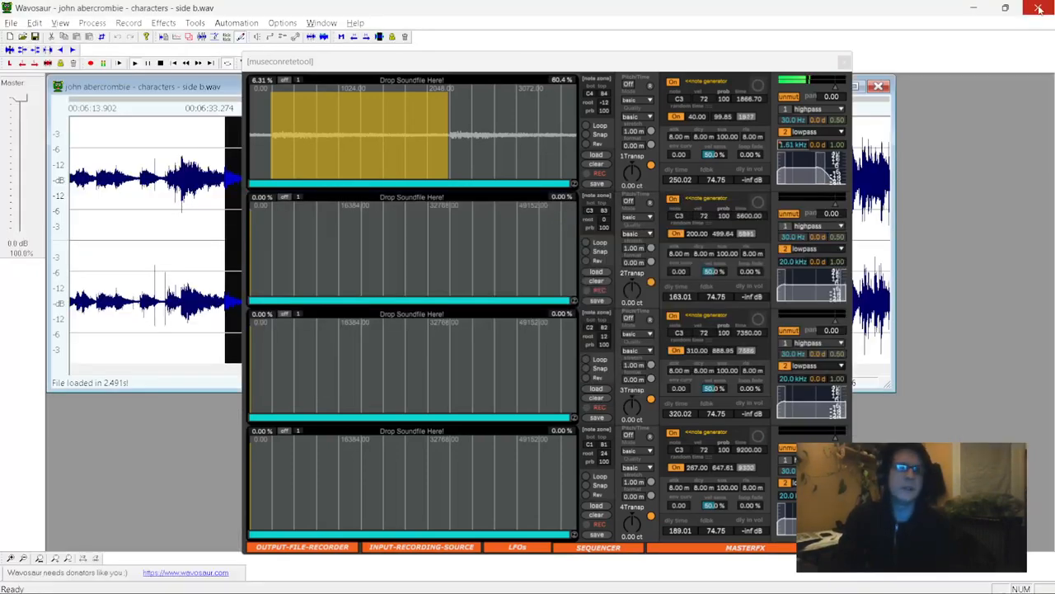
left_click(1006, 8)
left_click_drag(655, 64, 427, 35)
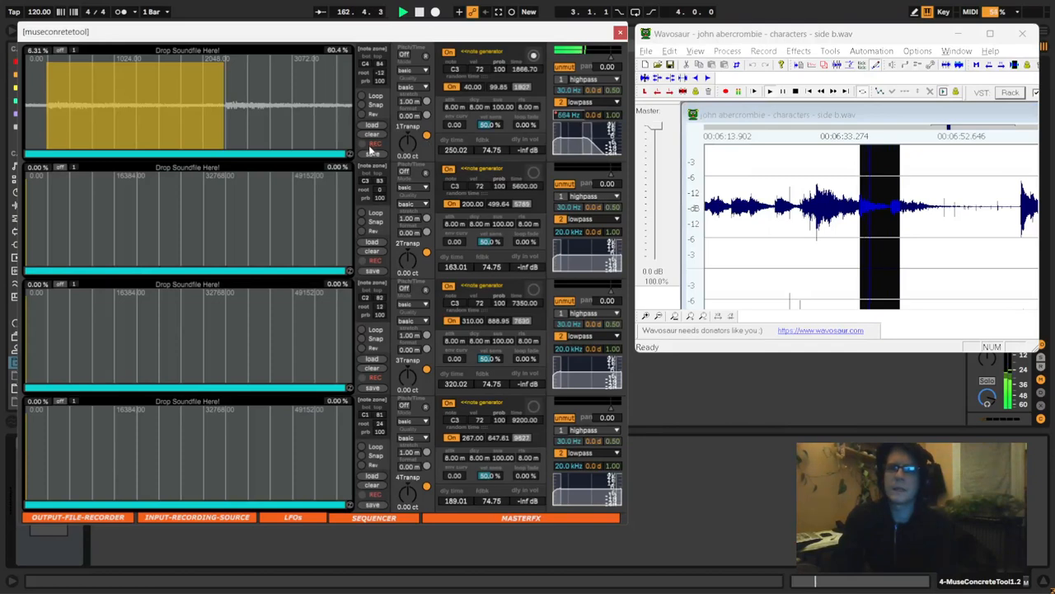
left_click(286, 20)
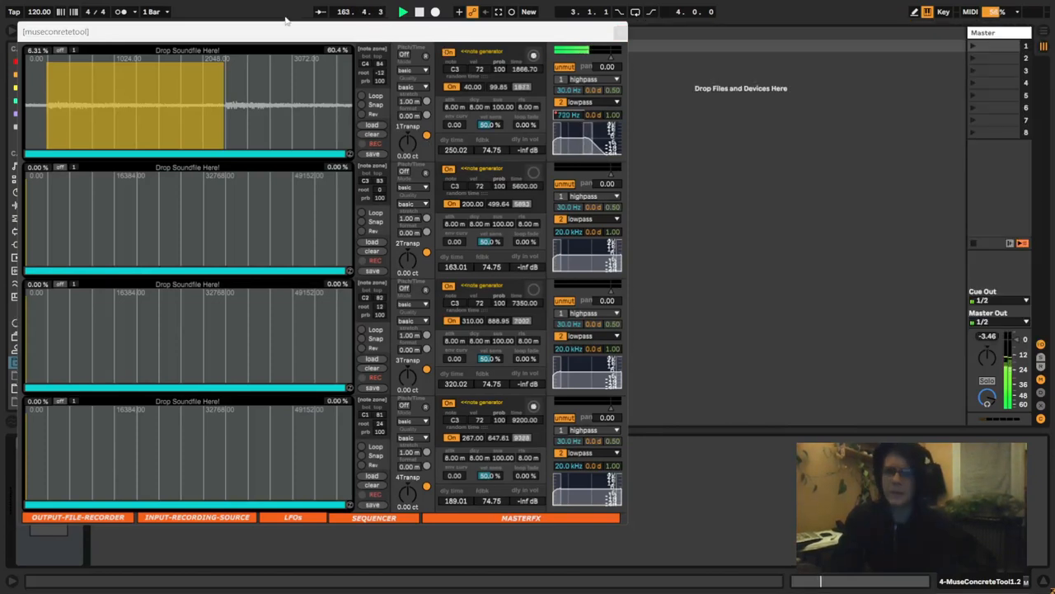
key("ctrl+m")
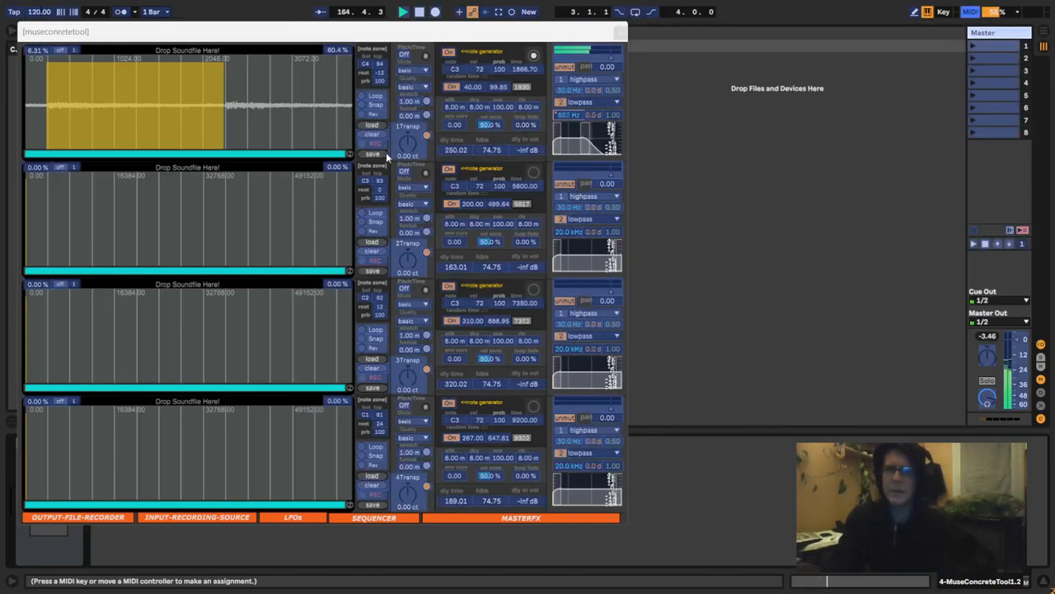
key("ctrl+m")
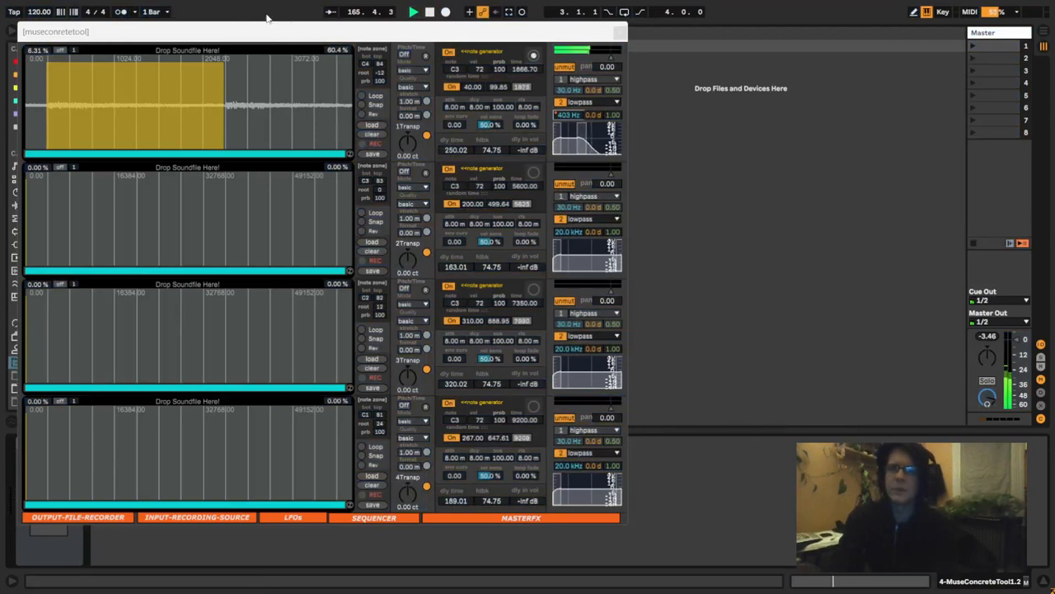
key("alt+Tab")
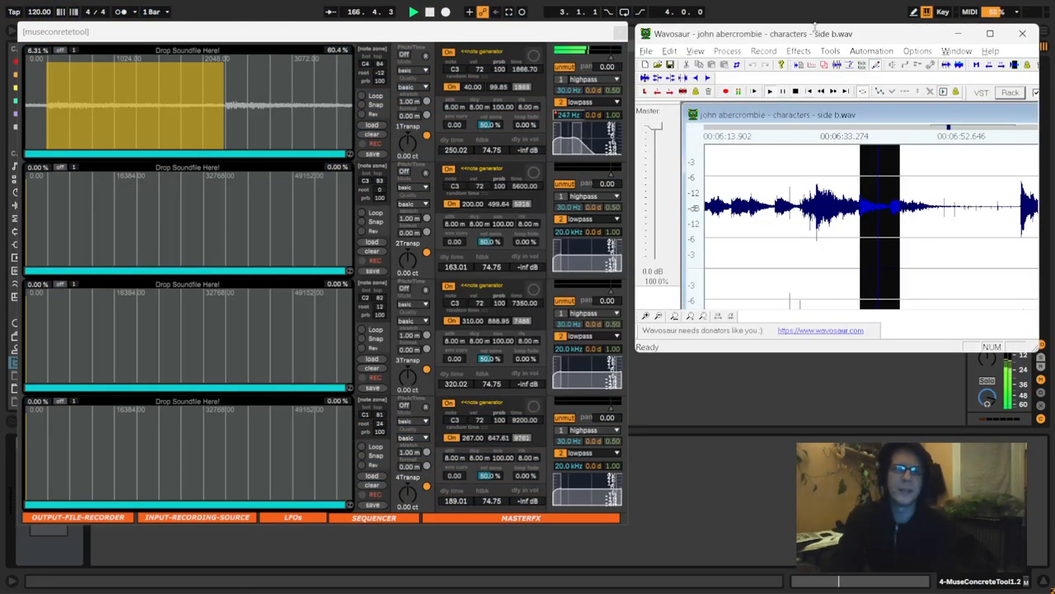
- Record incoming audio into MuseConcreteTool's second slot while moving Wavosaur's looped selection to the passage around 00:06:33.274, then stop recording
left_click_drag(814, 37, 822, 23)
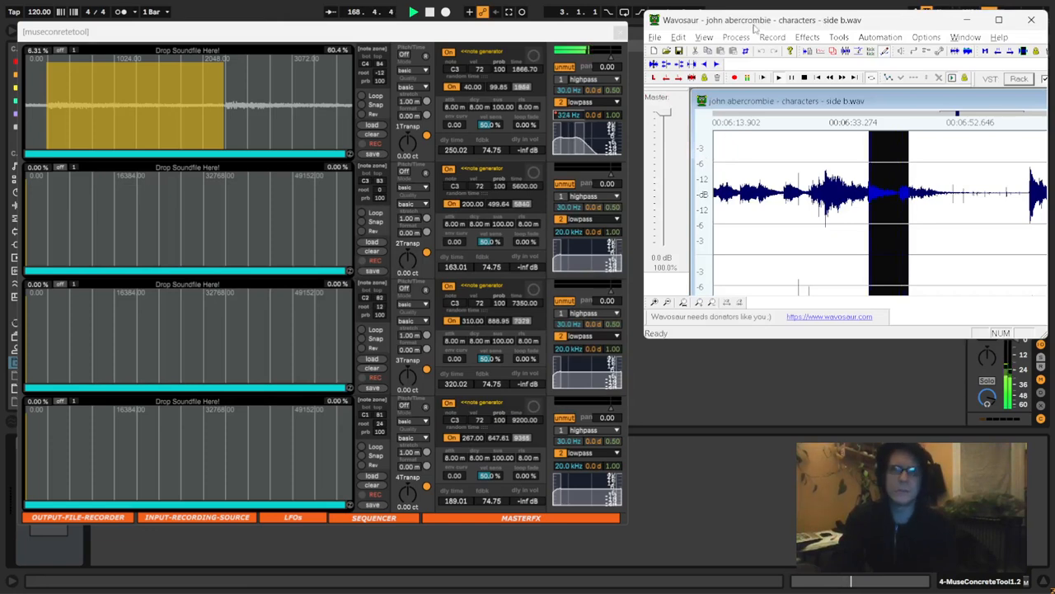
left_click(671, 371)
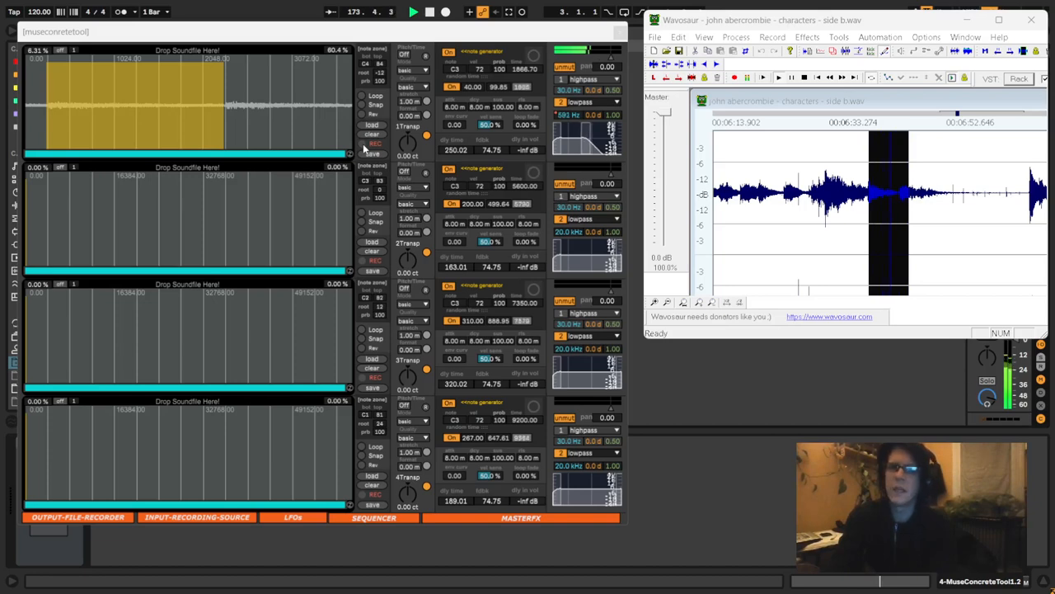
left_click(364, 264)
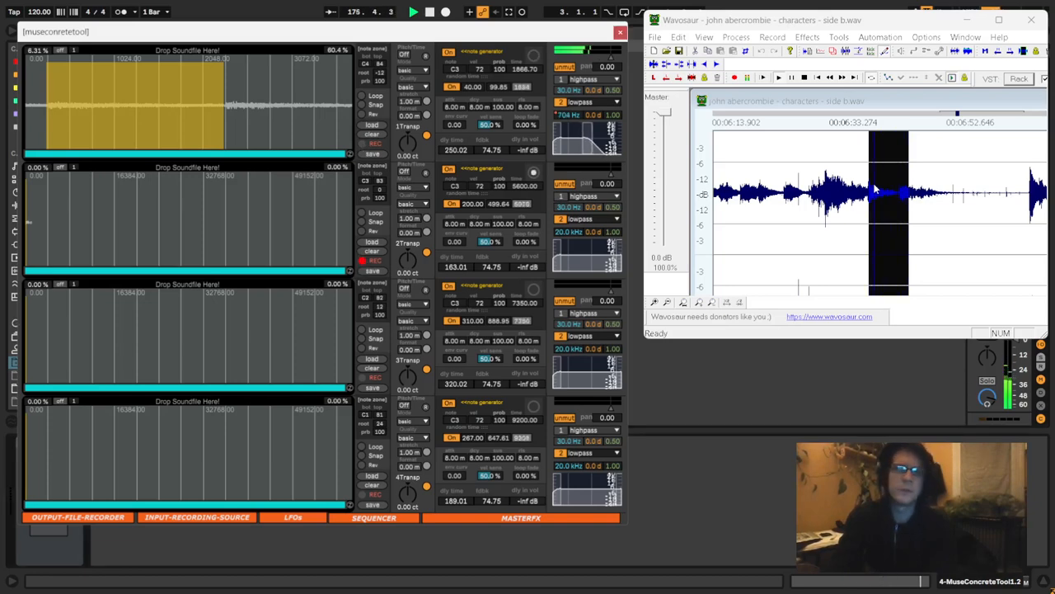
left_click_drag(870, 185, 820, 183)
left_click(363, 259)
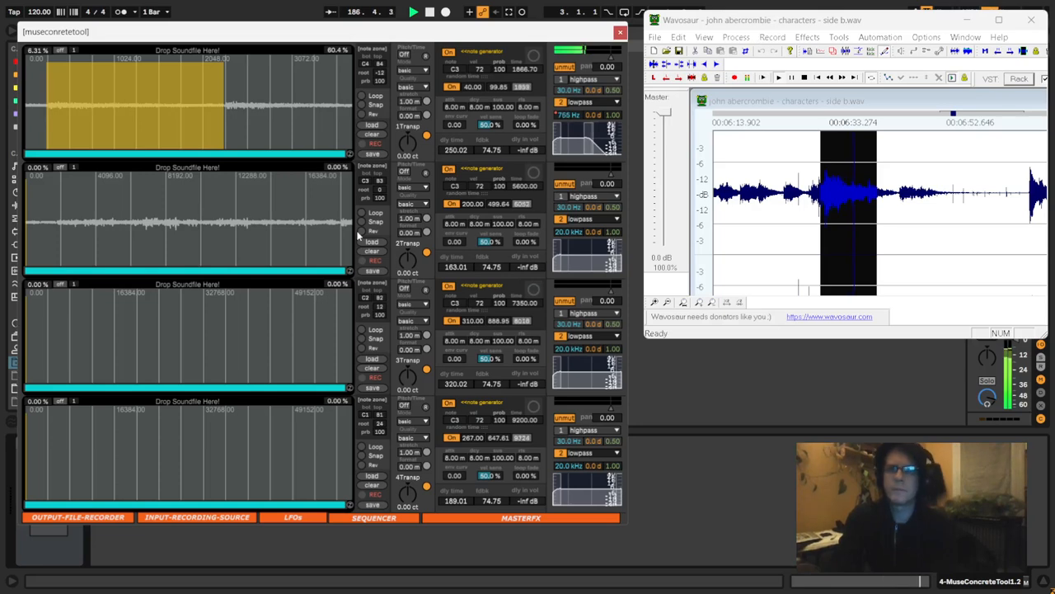
- Select the 30.5% to 76.2% region of the second slot's sample and set its note generator to C2
left_click(189, 230)
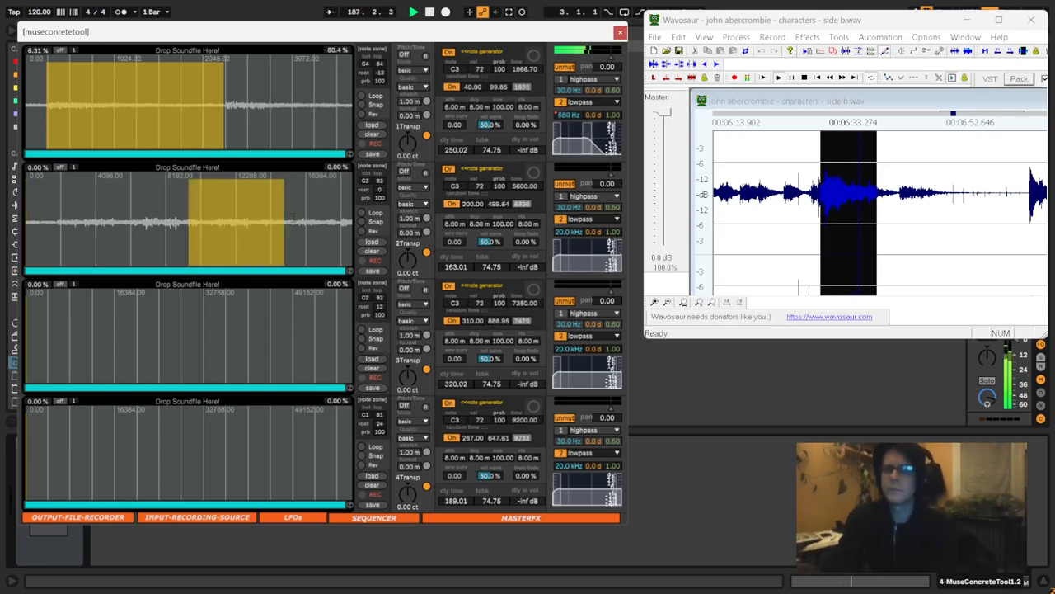
left_click(757, 102)
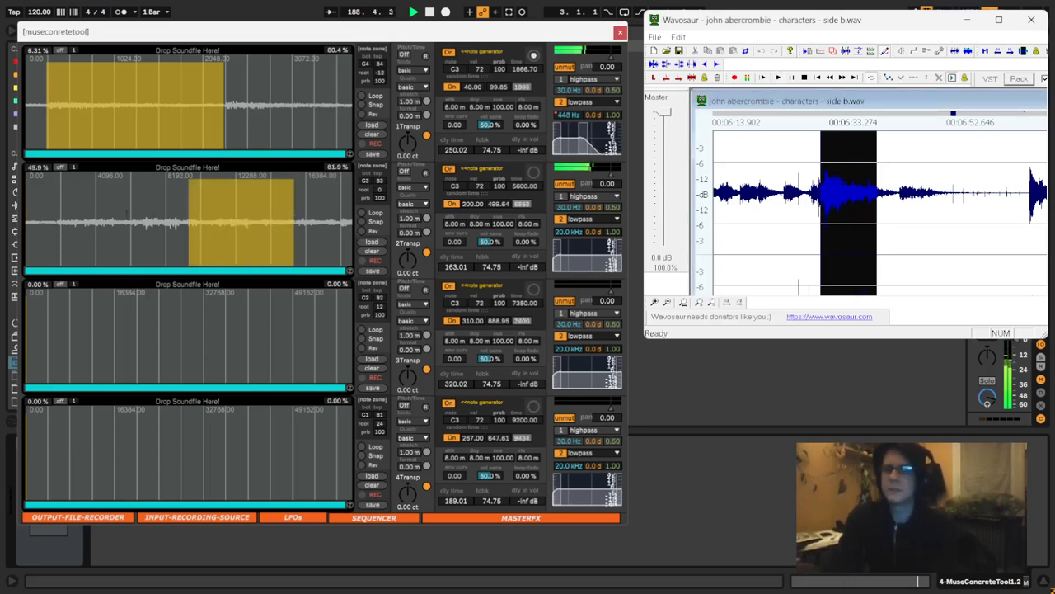
left_click_drag(125, 208, 274, 211)
left_click_drag(455, 187, 455, 198)
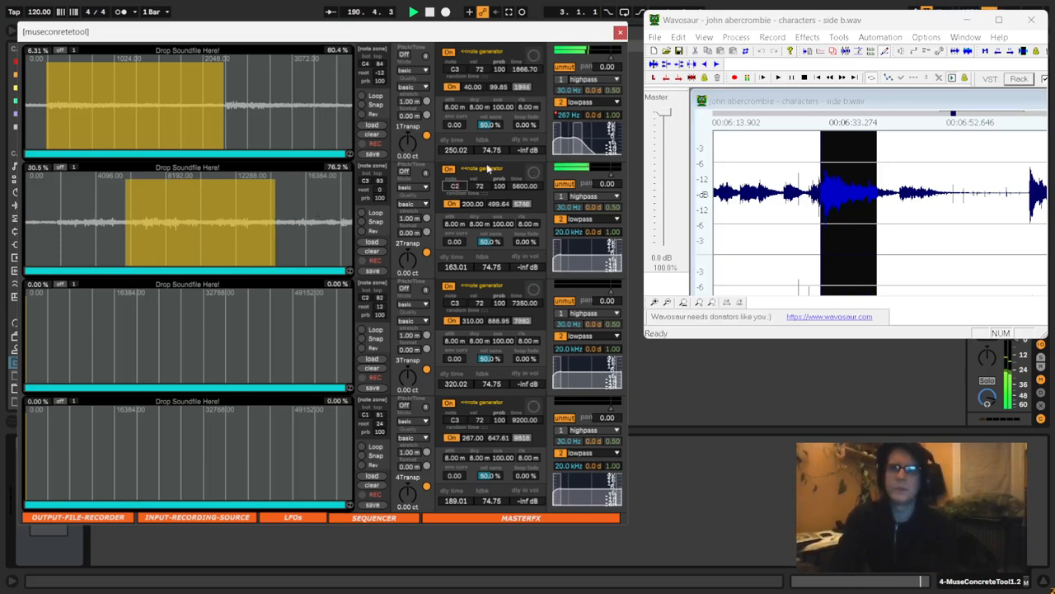
- Close the MuseConcreteTool window, then unsolo and deactivate the Audio track
left_click(620, 33)
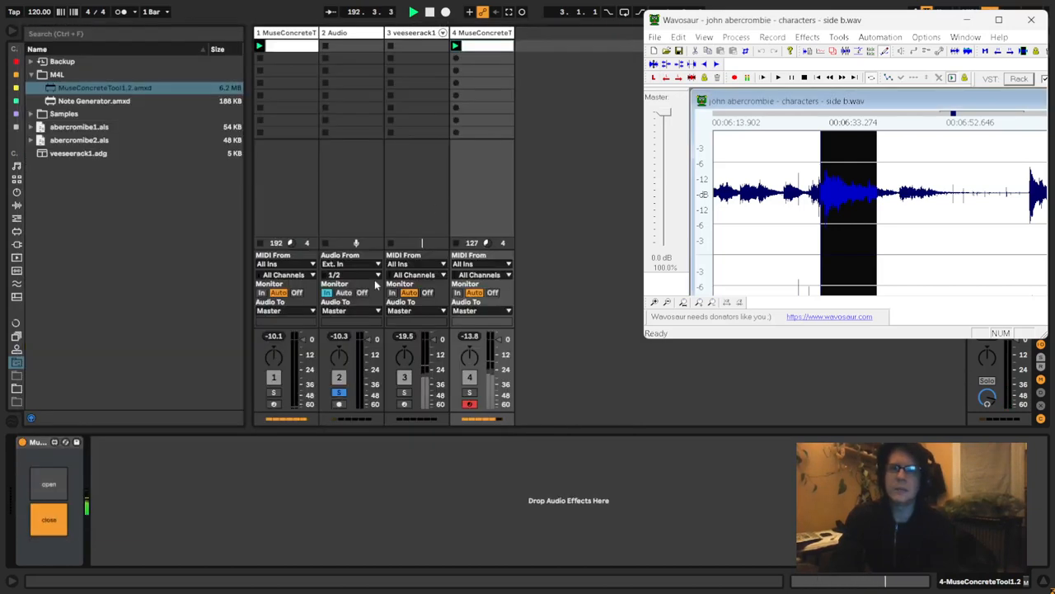
left_click(338, 393)
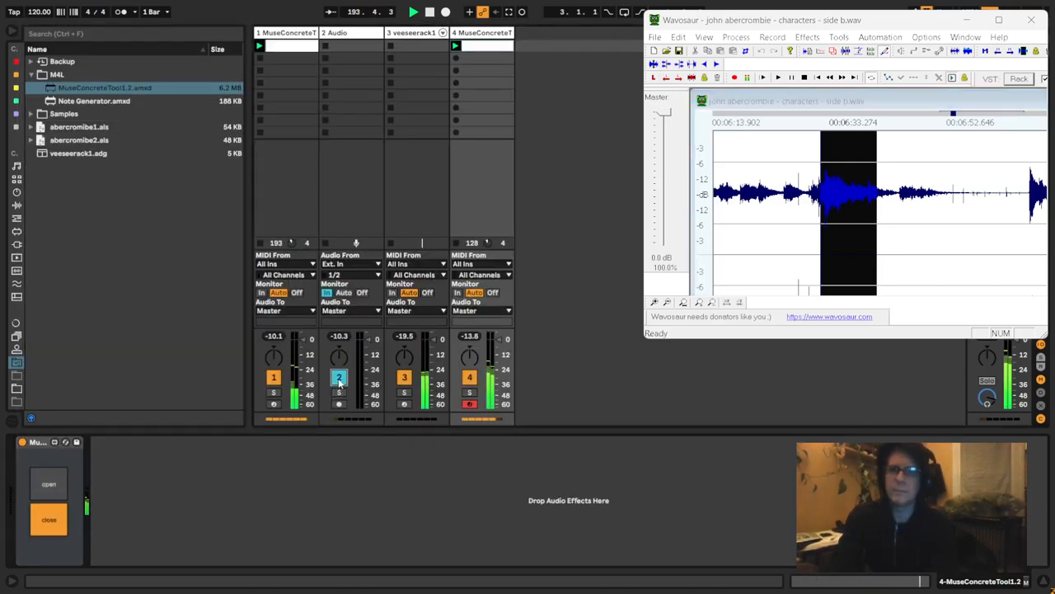
- Mute the second slot of track 4's MuseConcreteTool and draw a pulse in its clip's 2Mute envelope from about 1.1.3 to 1.2
left_click(478, 36)
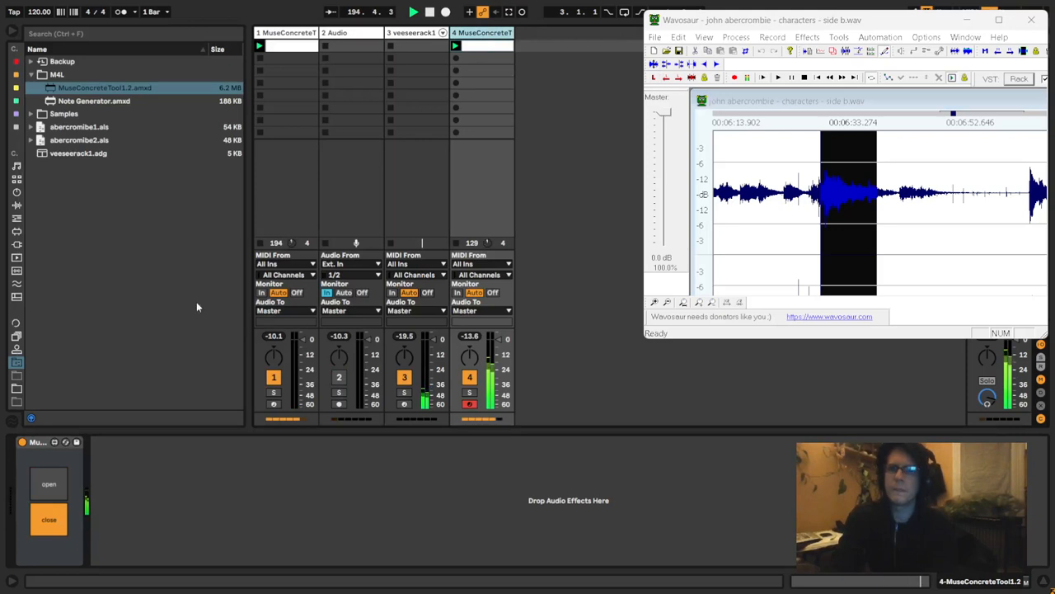
left_click(51, 491)
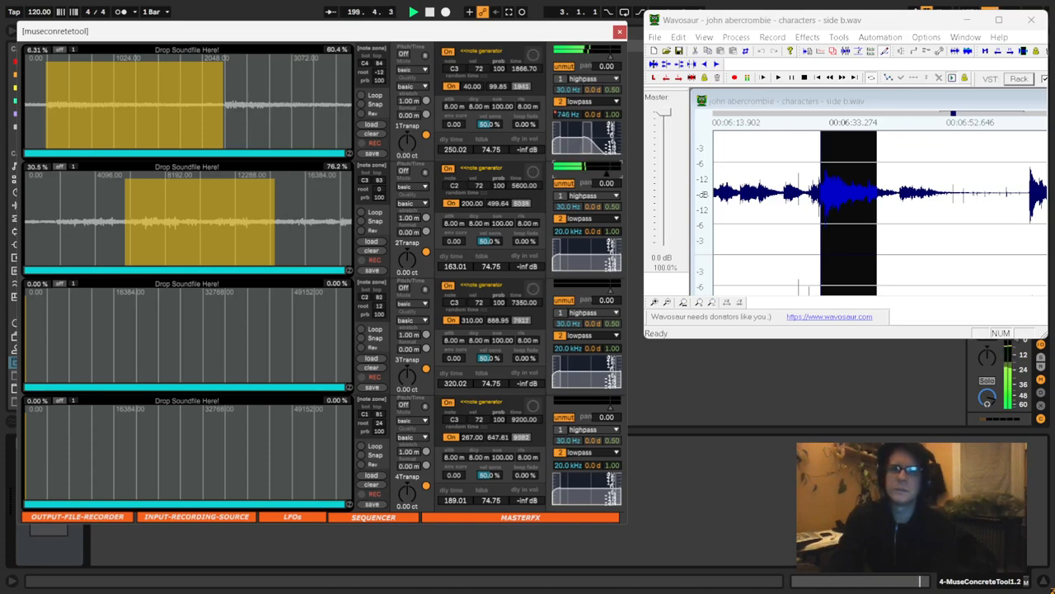
left_click(576, 183)
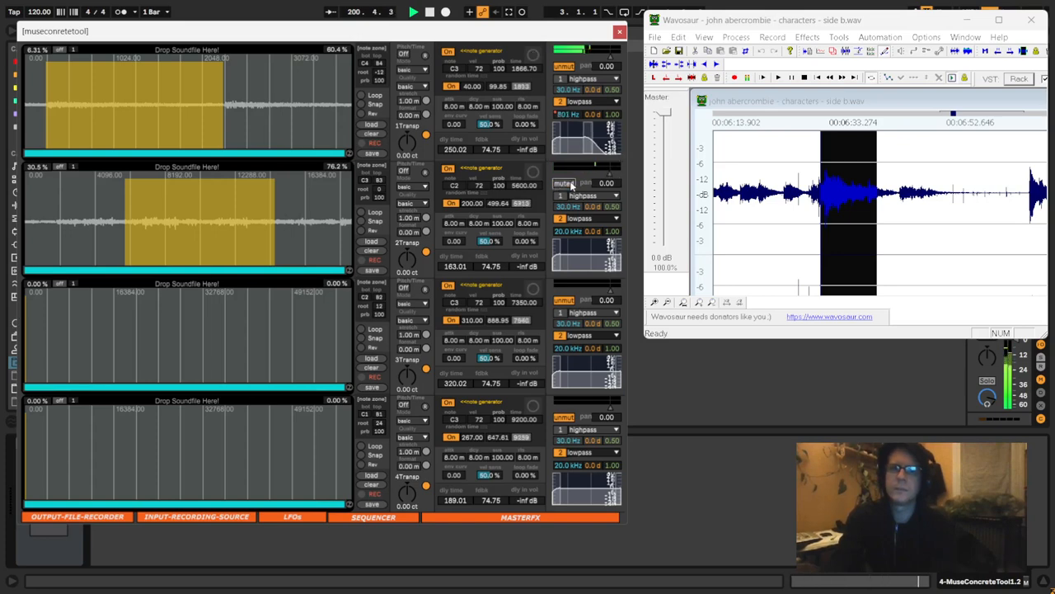
left_click(619, 31)
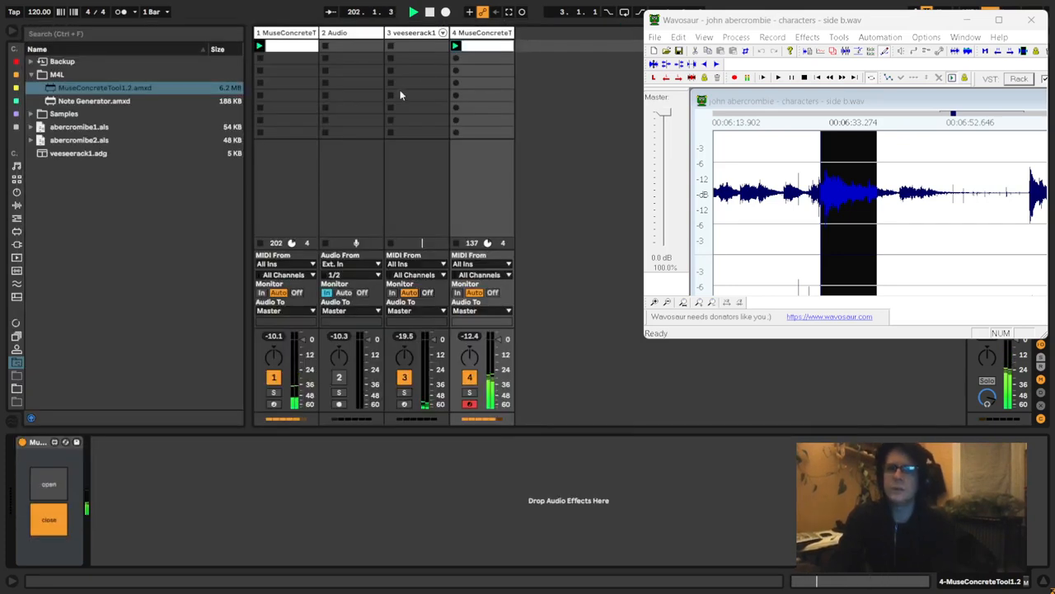
left_click(285, 41)
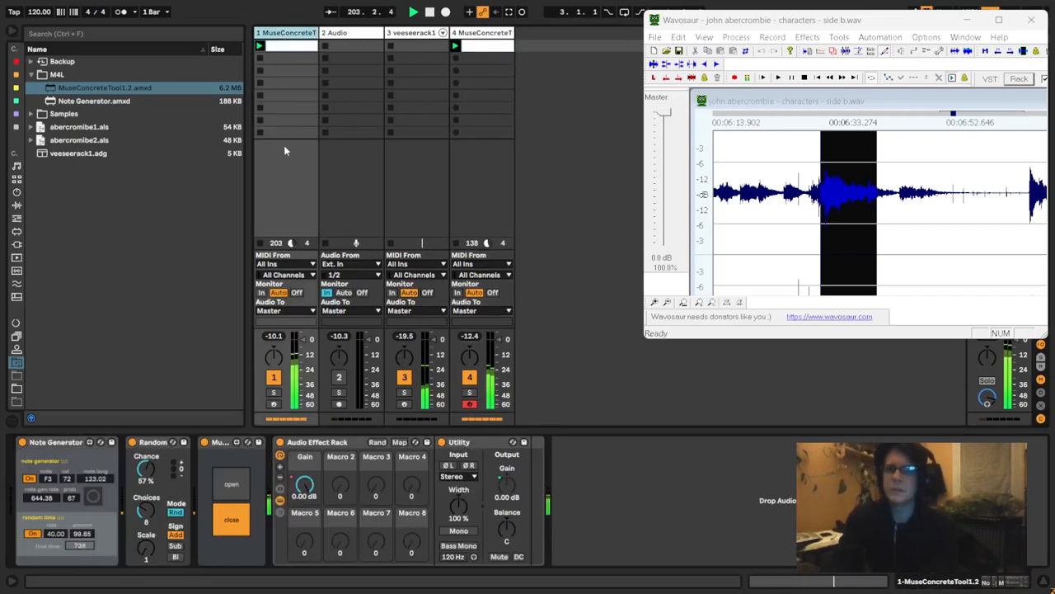
left_click(478, 46)
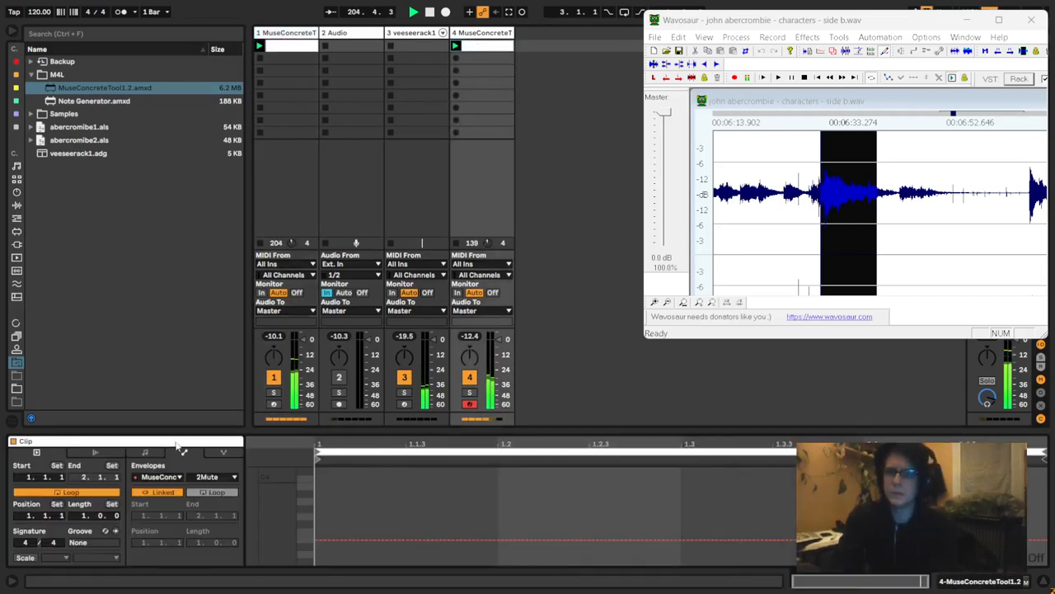
left_click(416, 493)
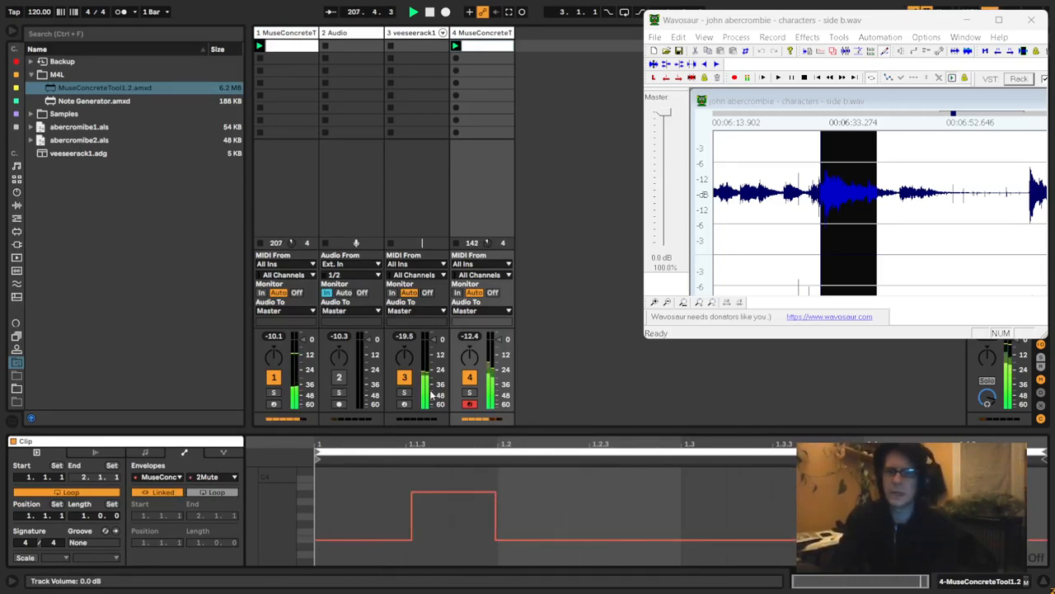
- Insert a Utility before the Valhalla plugin on the veeseerack1 track, hide the browser and set the Utility's gain to 4.44 dB
left_click(417, 34)
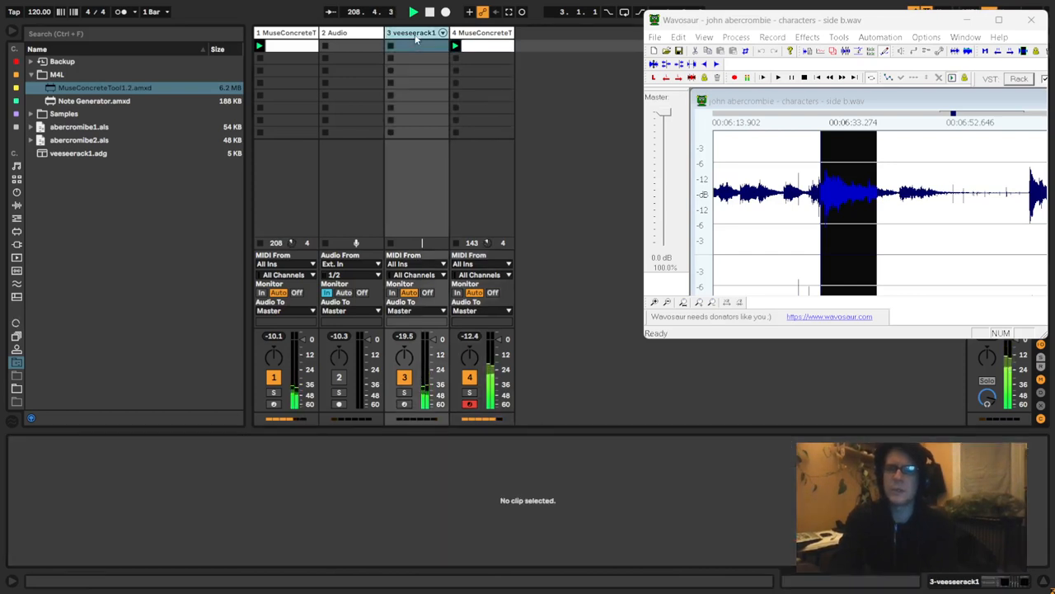
left_click(416, 34)
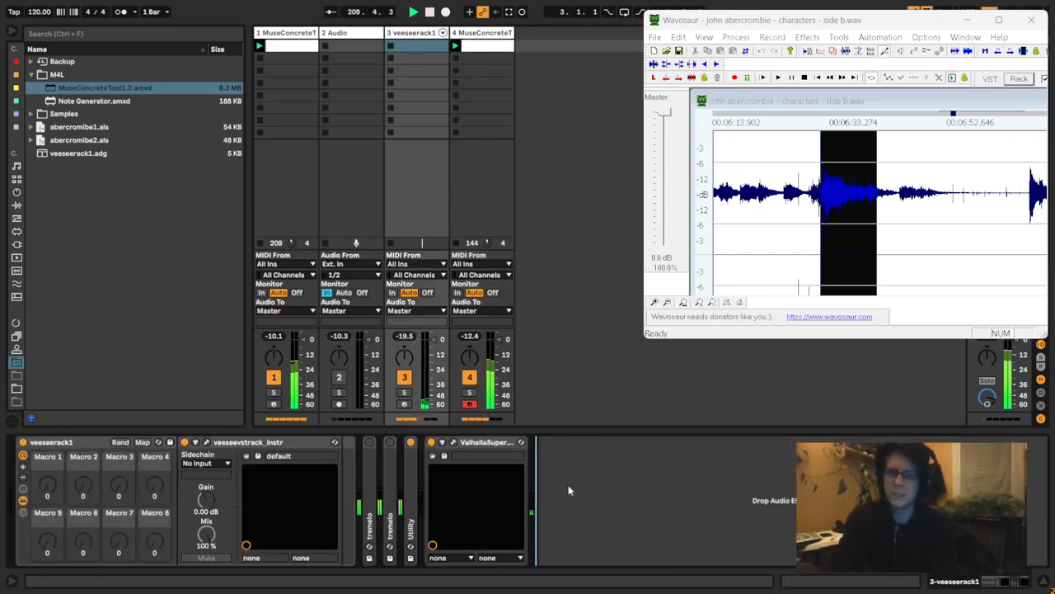
key("ctrl+f")
type("utility")
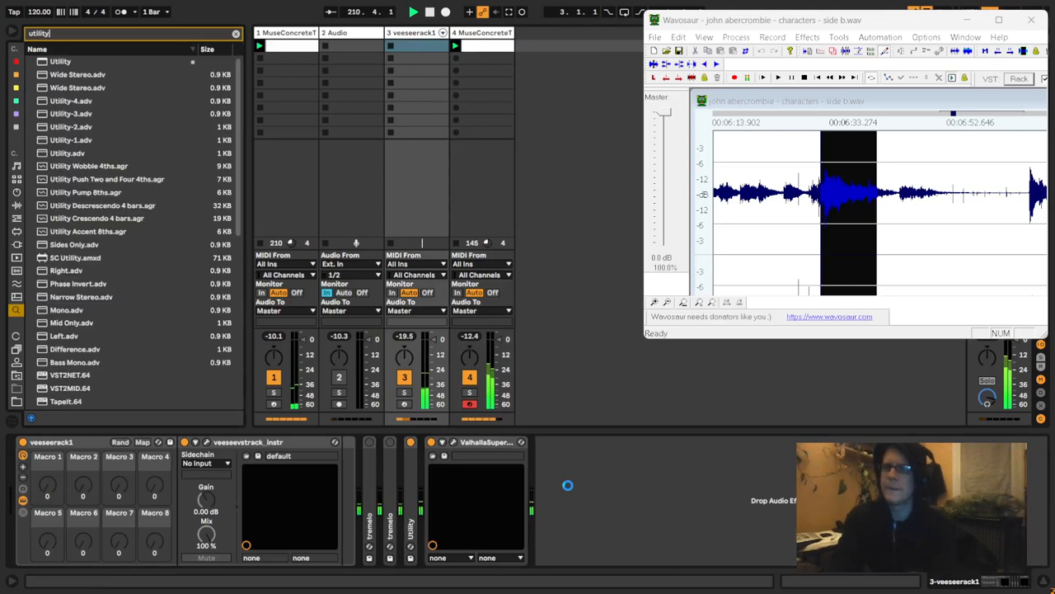
key("Down")
key("Return")
key("Escape")
key("ctrl+alt+b")
left_click_drag(572, 443, 437, 445)
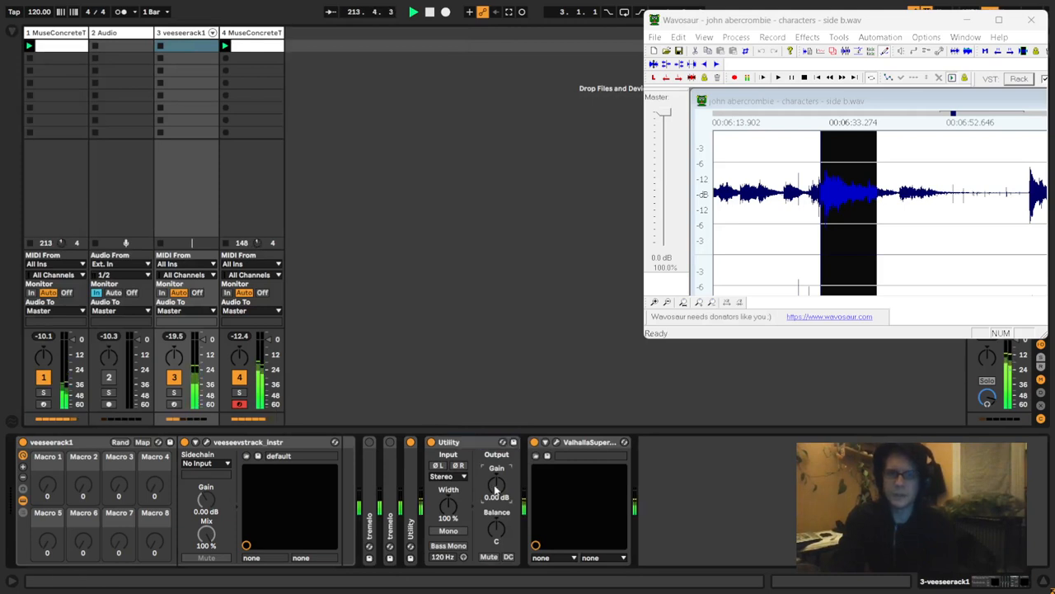
left_click_drag(495, 489, 496, 487)
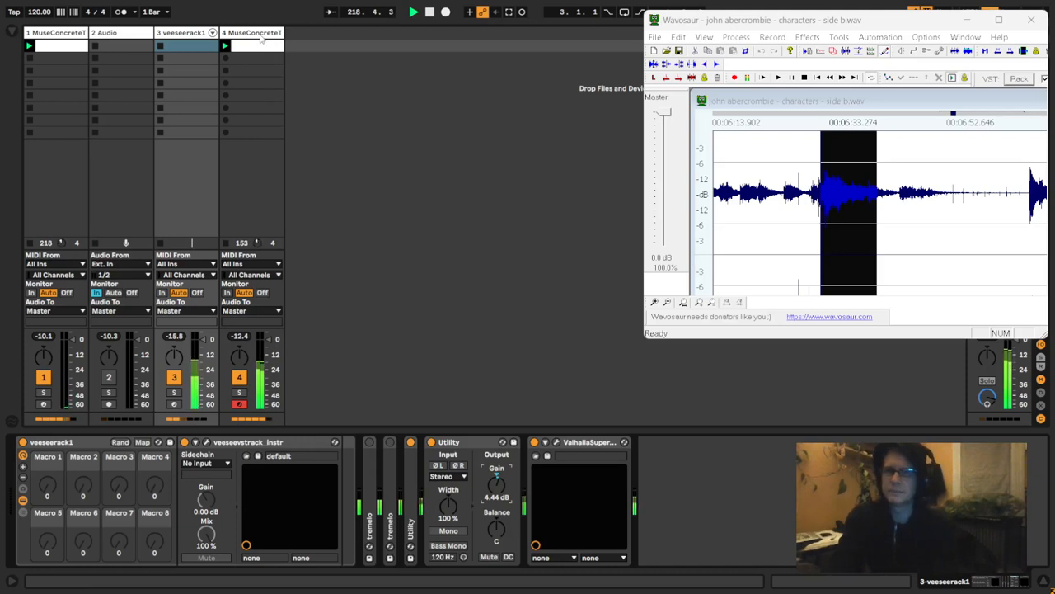
- Unlink the 2Mute envelope of track 4's clip, extend its loop length to 5.0.0 and draw three more pulses of varying width
left_click(247, 347)
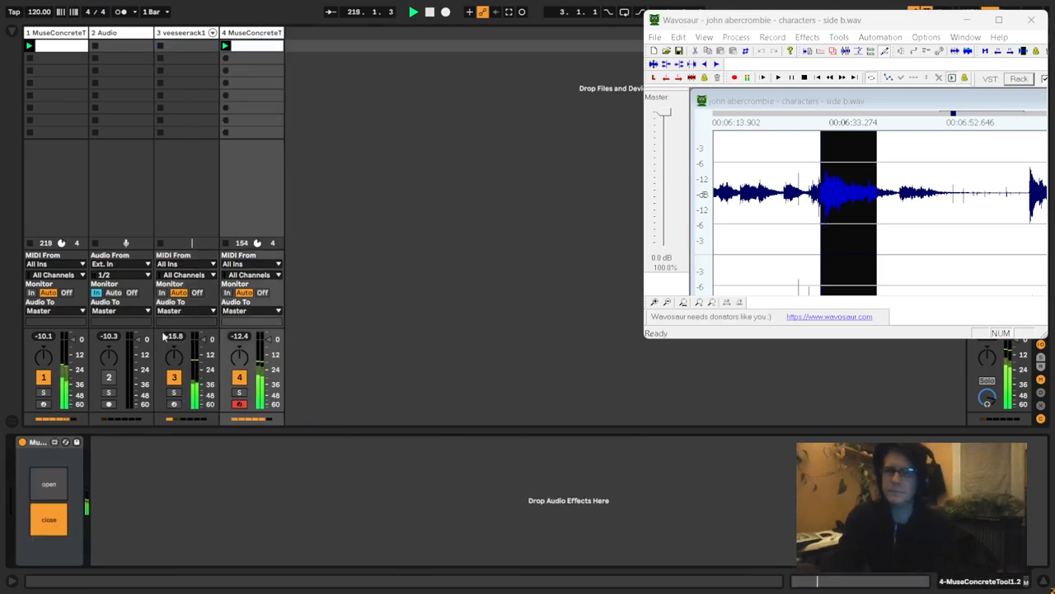
left_click(265, 48)
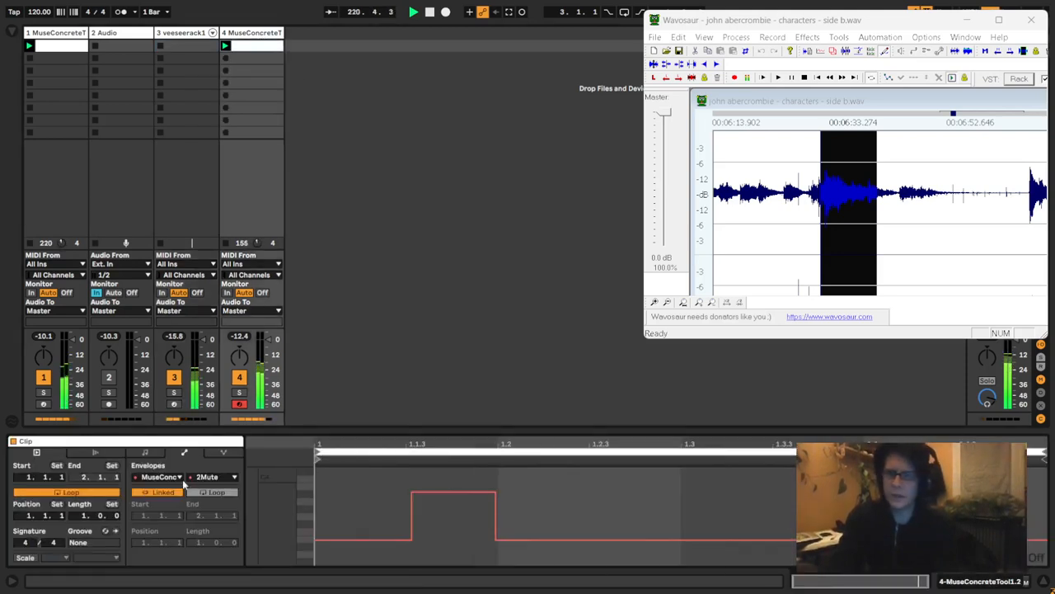
left_click(177, 492)
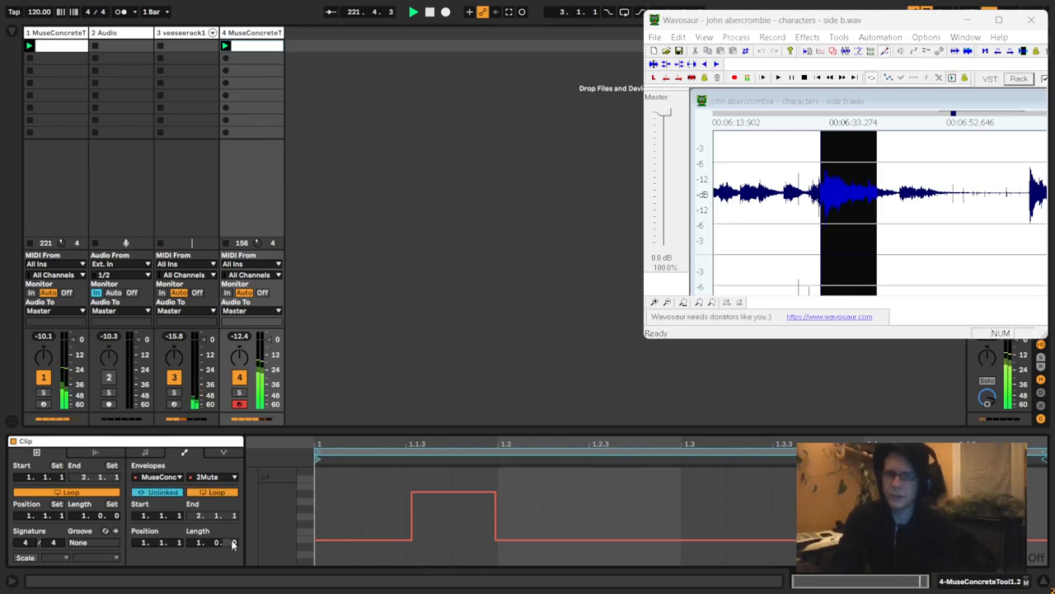
left_click_drag(233, 544, 259, 446)
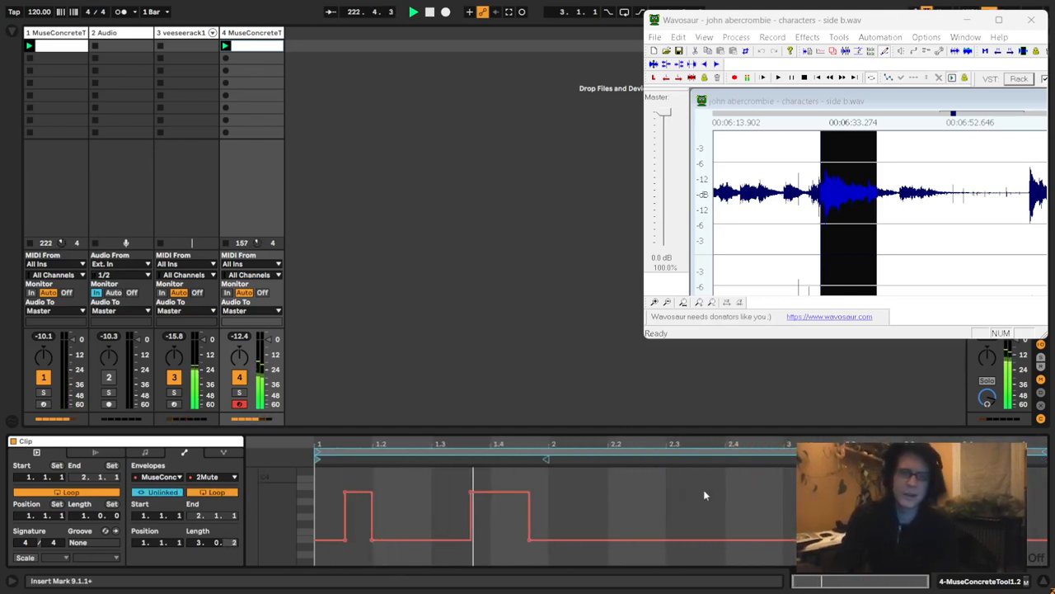
left_click_drag(701, 493, 779, 494)
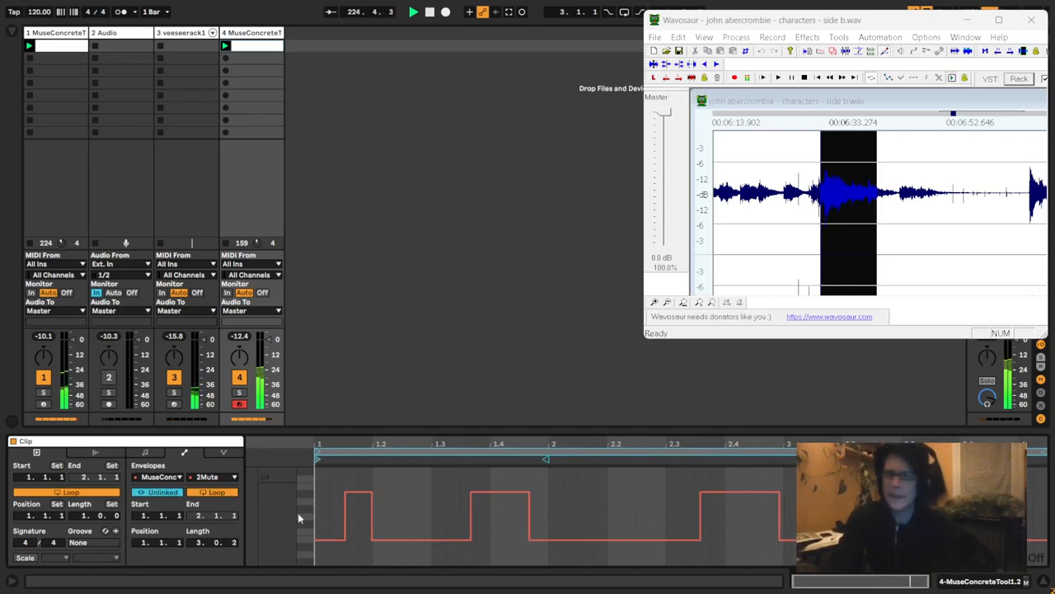
left_click_drag(235, 543, 268, 461)
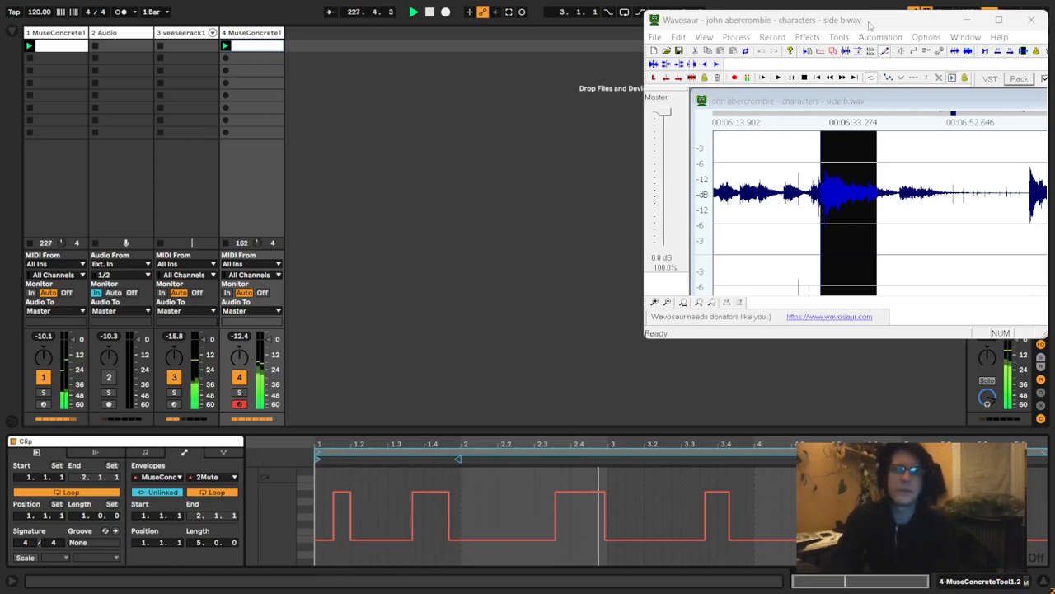
- Switch from Wavosaur back to Ableton Live and insert a new MIDI track after track 4
left_click(837, 20)
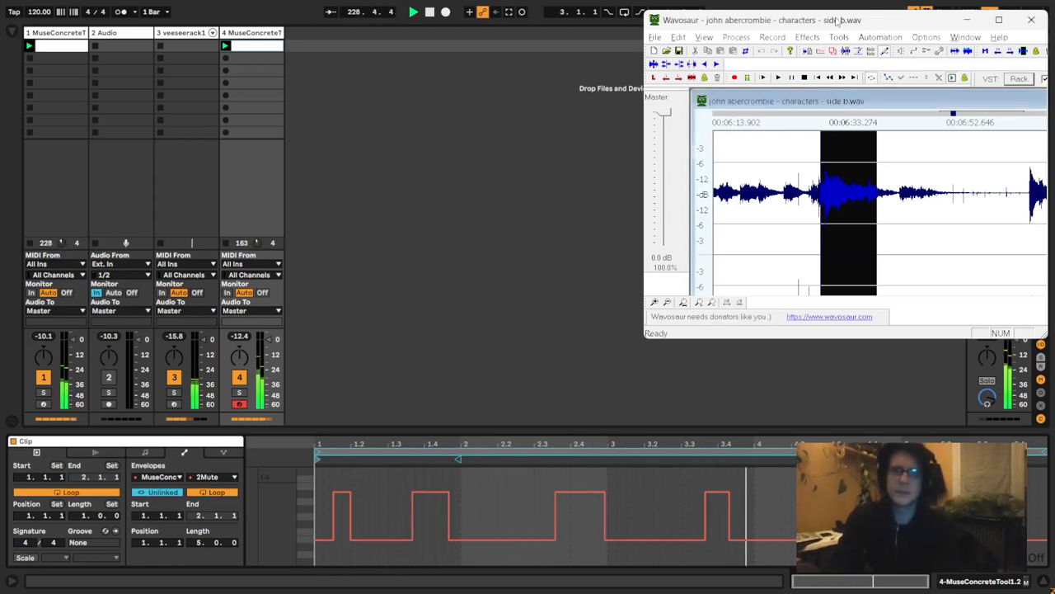
left_click(525, 145)
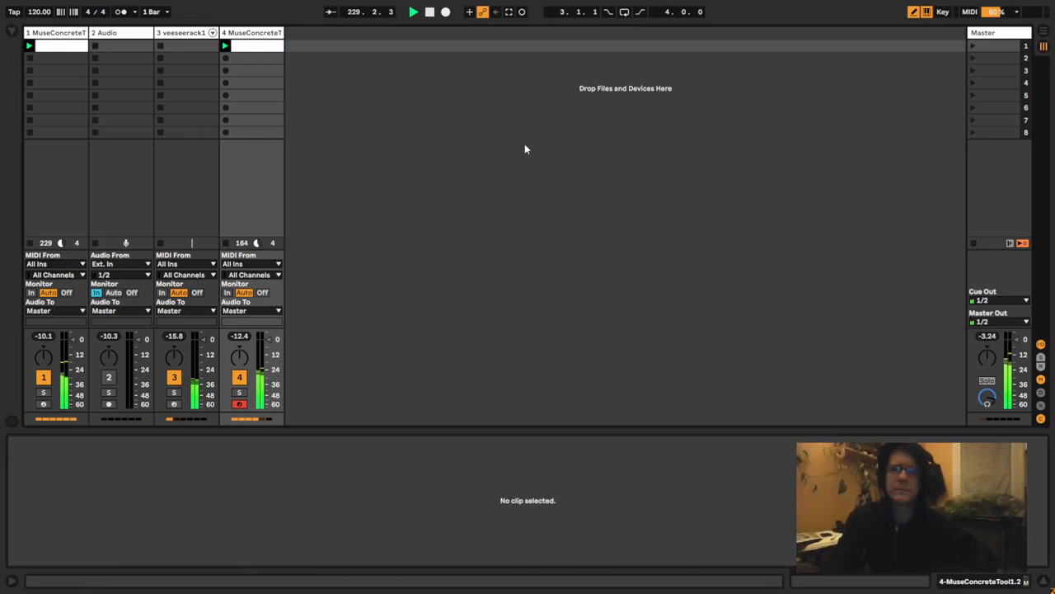
left_click(251, 33)
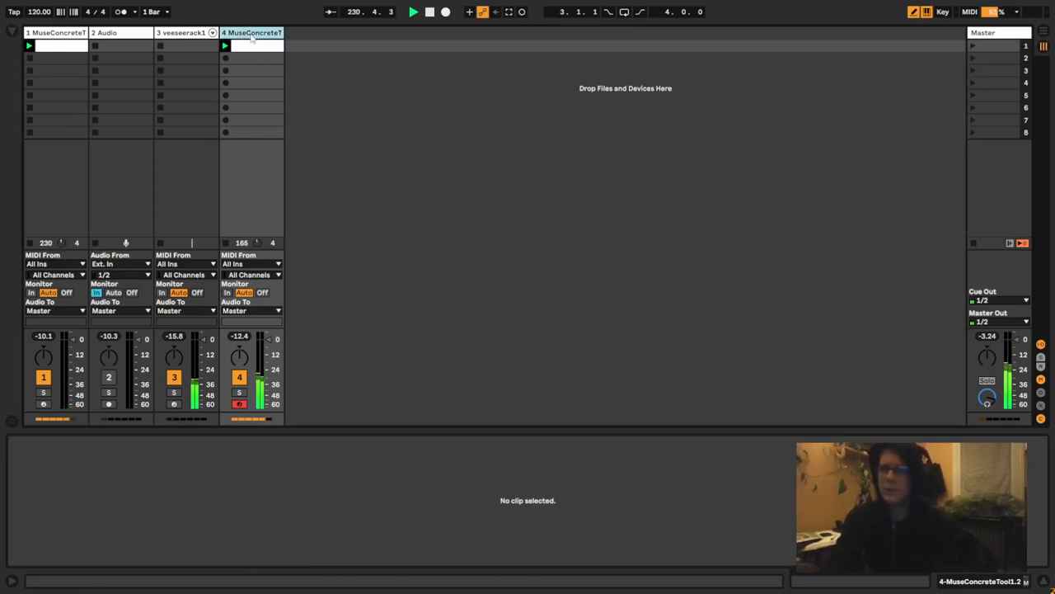
key("ctrl+shift+t")
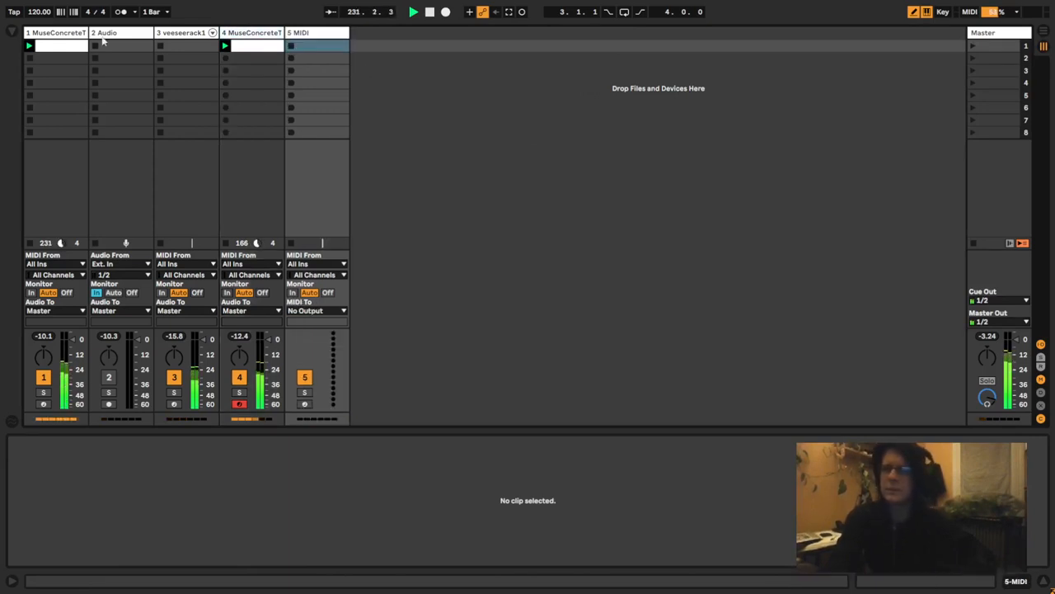
- Show the browser, find CardinalSynth in the Cardinal.vst plug-in folder and load it onto the fifth track
left_click(12, 33)
left_click(16, 246)
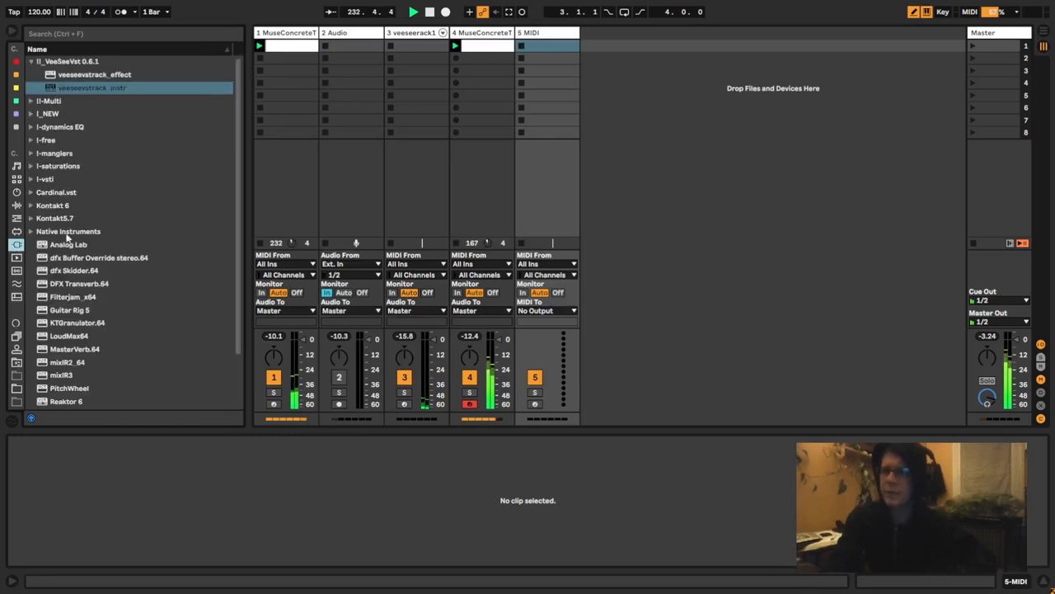
left_click_drag(59, 194, 35, 193)
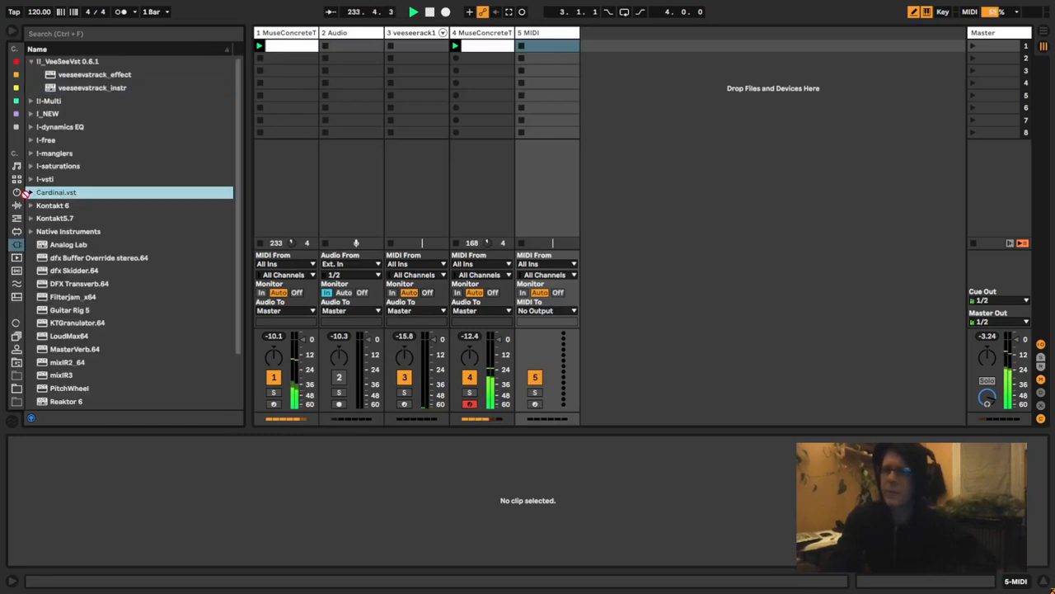
left_click(31, 192)
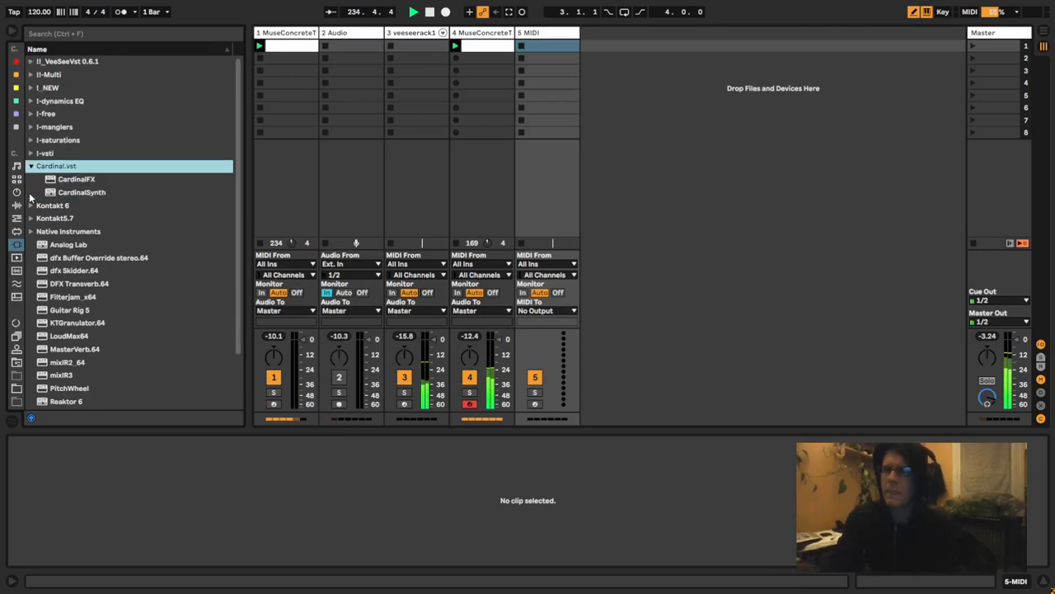
left_click(63, 195)
left_click_drag(501, 132, 545, 122)
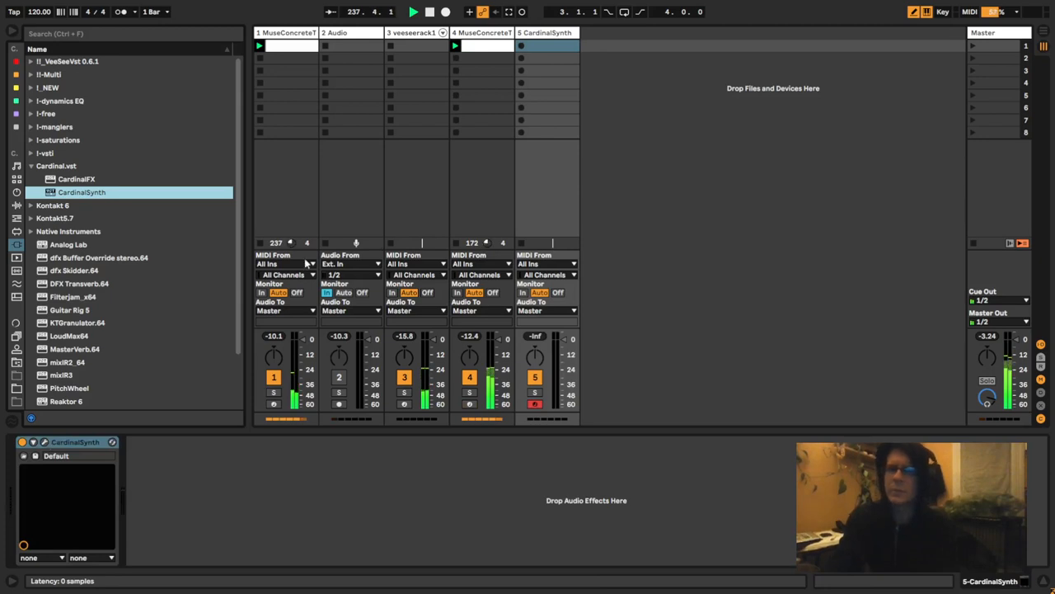
- Open the CardinalSynth window and delete every module of the default patch except Host Audio
left_click(46, 442)
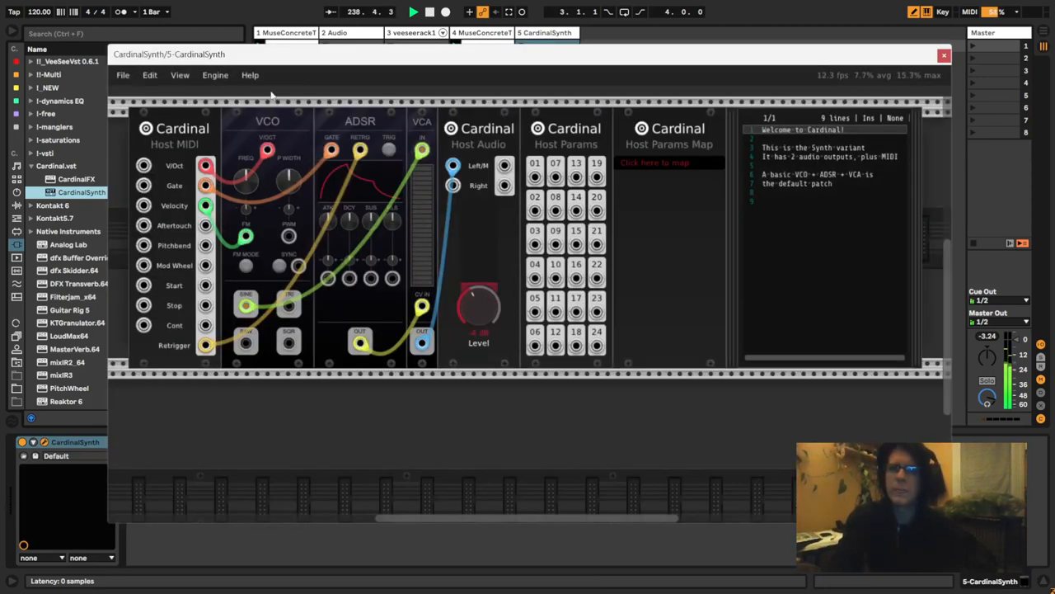
left_click_drag(272, 95, 417, 363)
key("Delete")
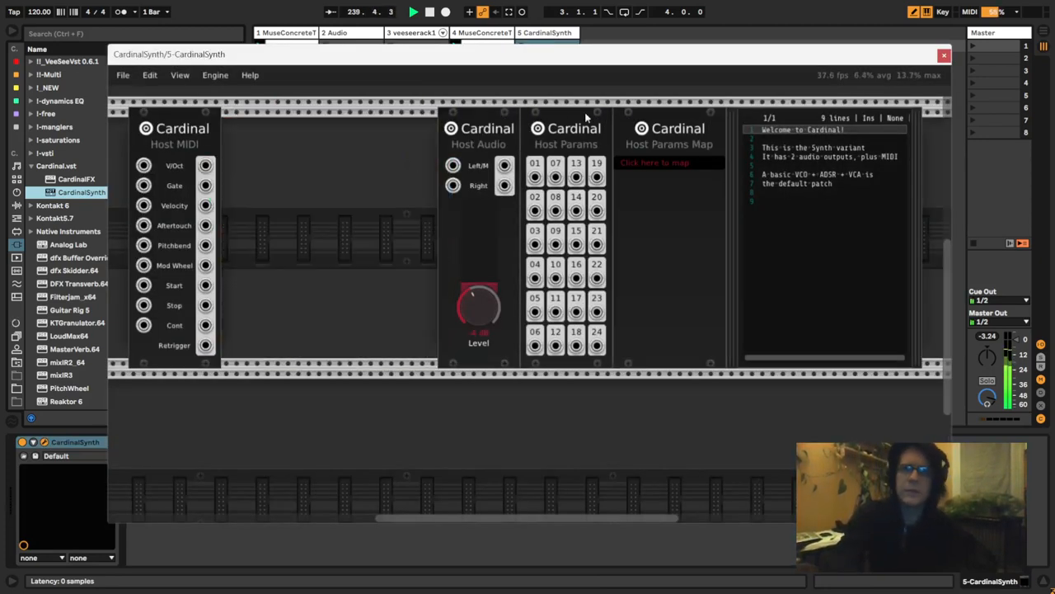
left_click_drag(560, 101, 783, 248)
key("Delete")
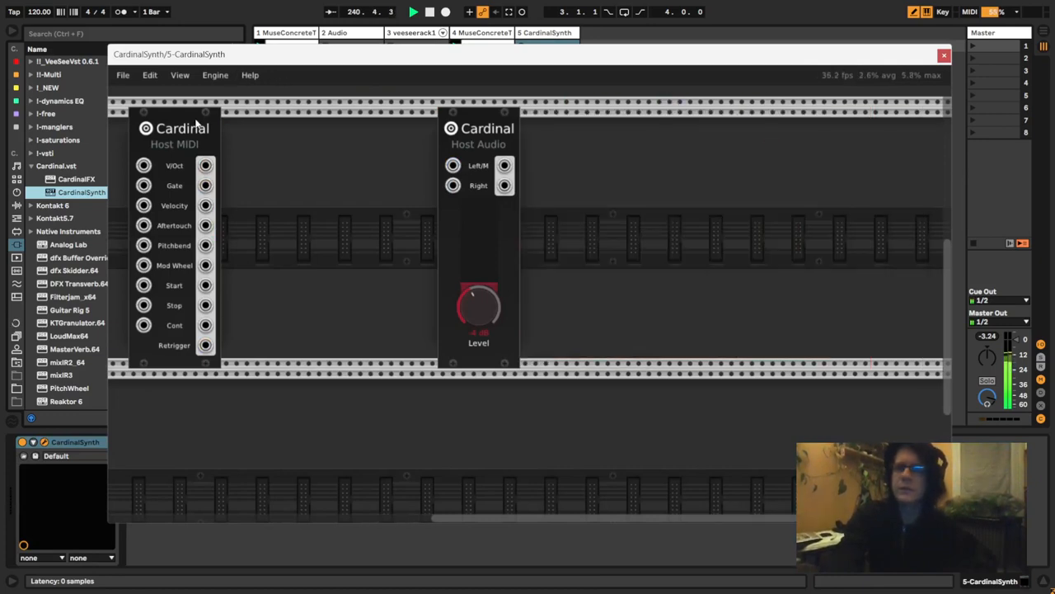
key("Delete")
- Find the Bogaudio LLFO in the module library, add it and place it to the far left of Host Audio
right_click(282, 172)
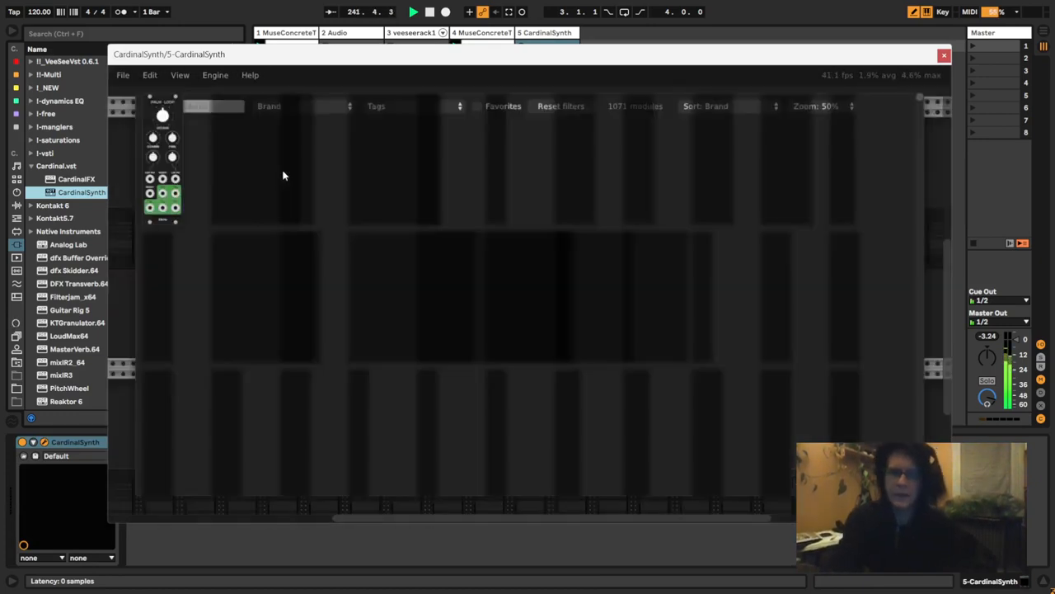
type("i")
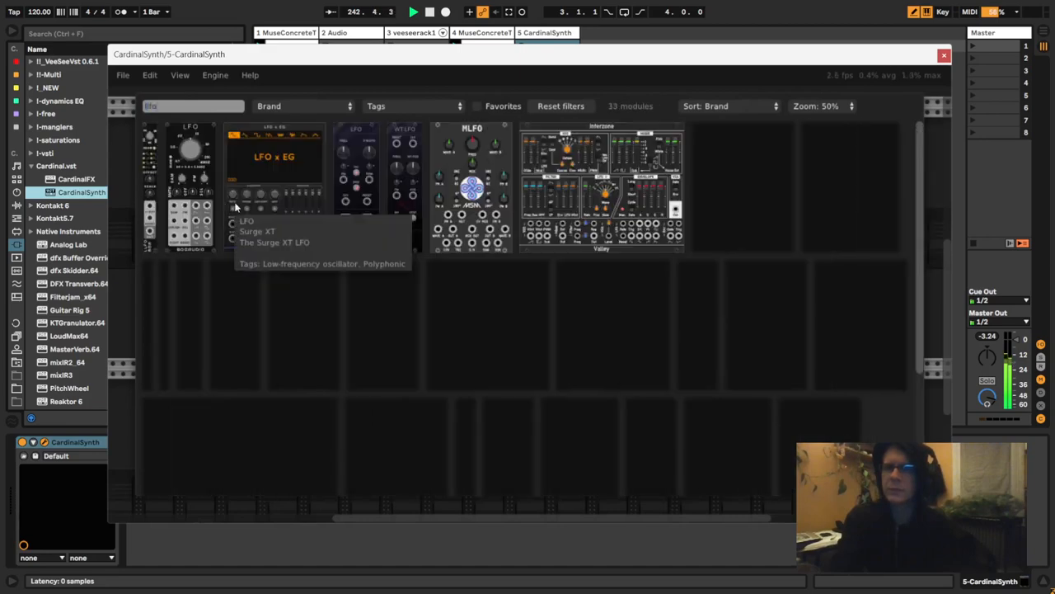
left_click(153, 159)
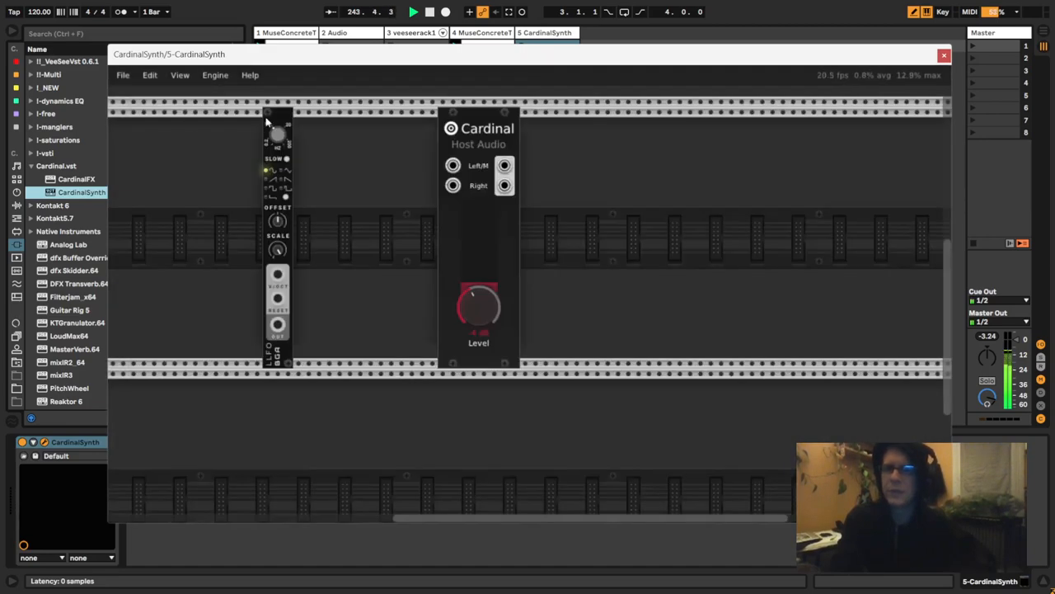
left_click_drag(236, 121, 155, 122)
- Search the module library for "reso" and add the Prism Droplet module beside the LLFO
right_click(259, 163)
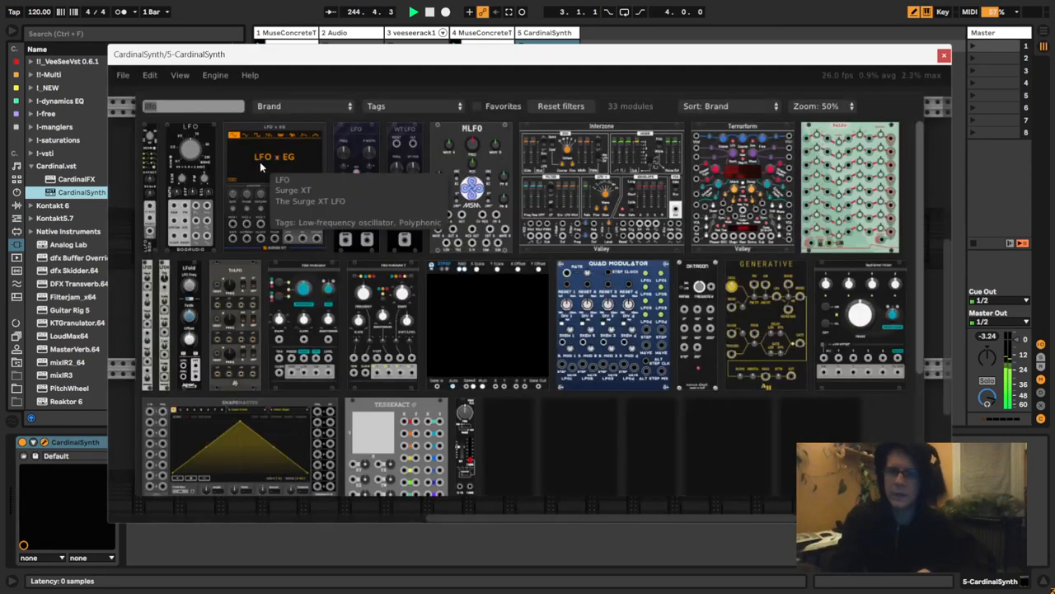
type("reso")
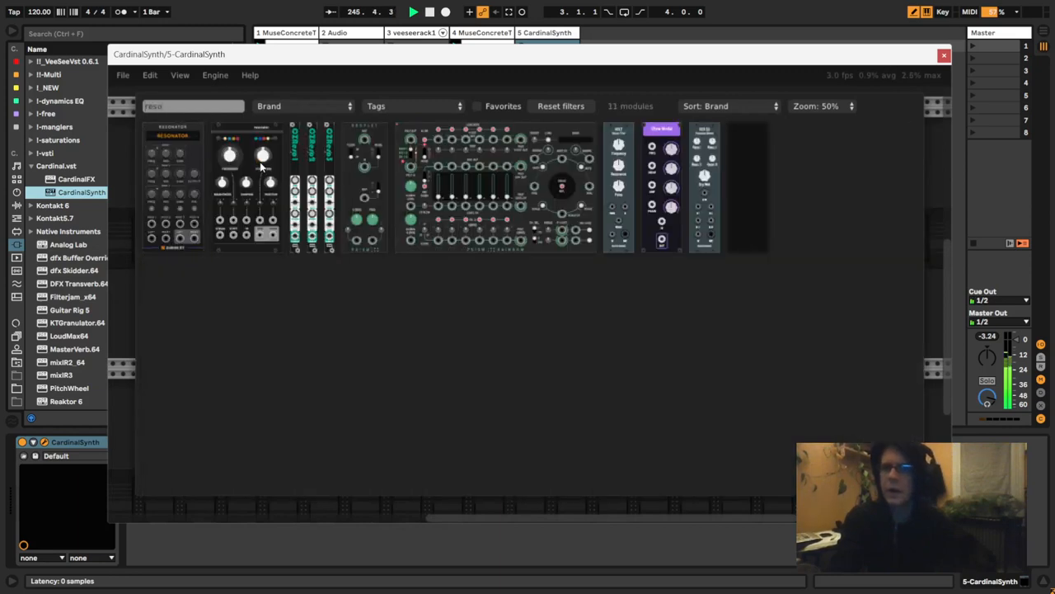
left_click(378, 182)
- Set the LLFO's waveform to square
left_click(173, 198)
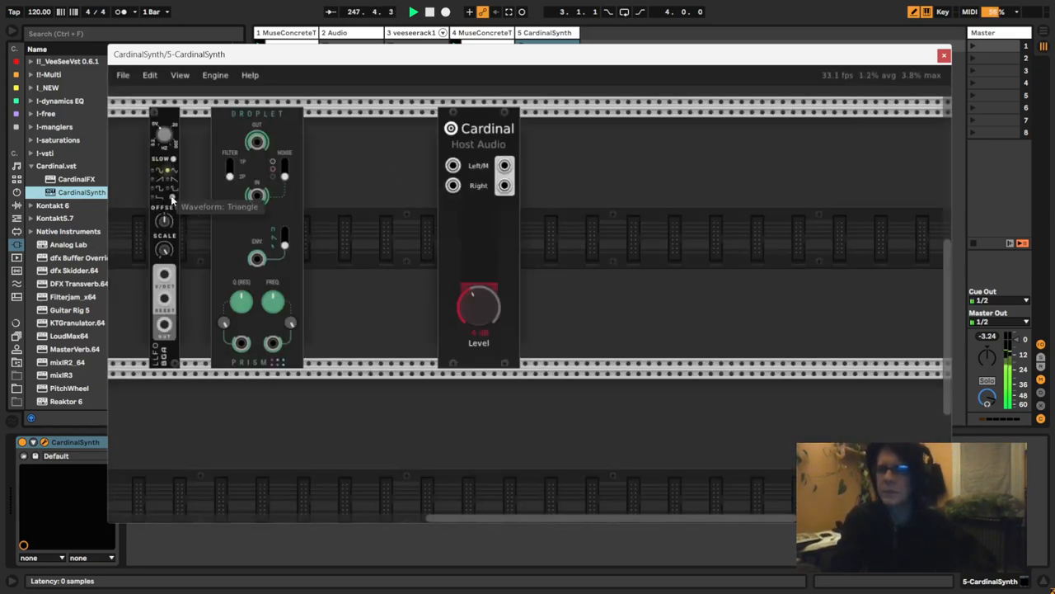
left_click(172, 198)
left_click(172, 198)
left_click(172, 198)
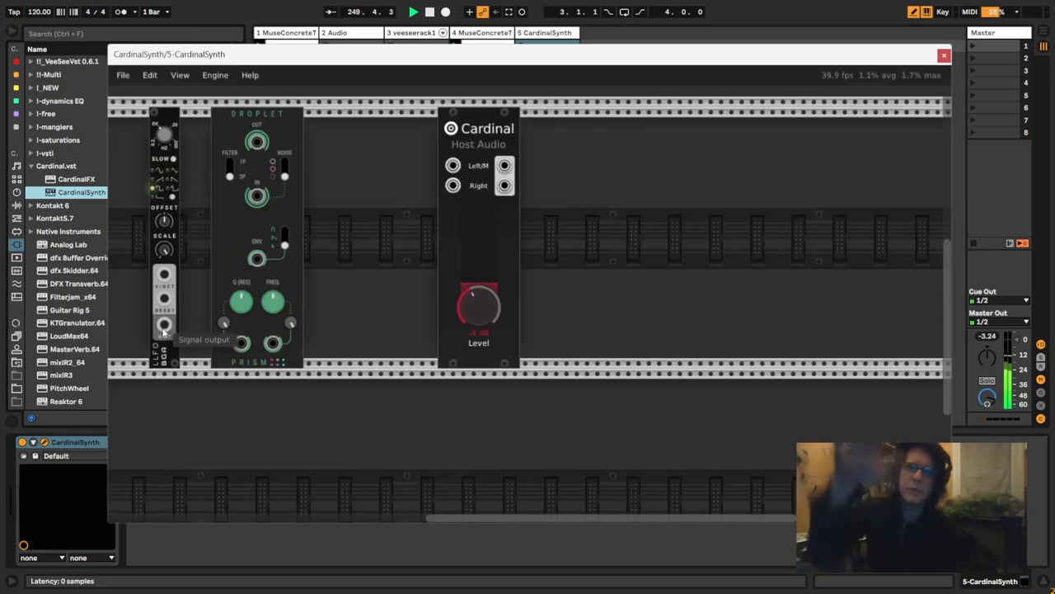
- Patch the LLFO output through Droplet's audio input and output into Host Audio's Left/M input, then raise Droplet's frequency
left_click_drag(164, 331, 256, 197)
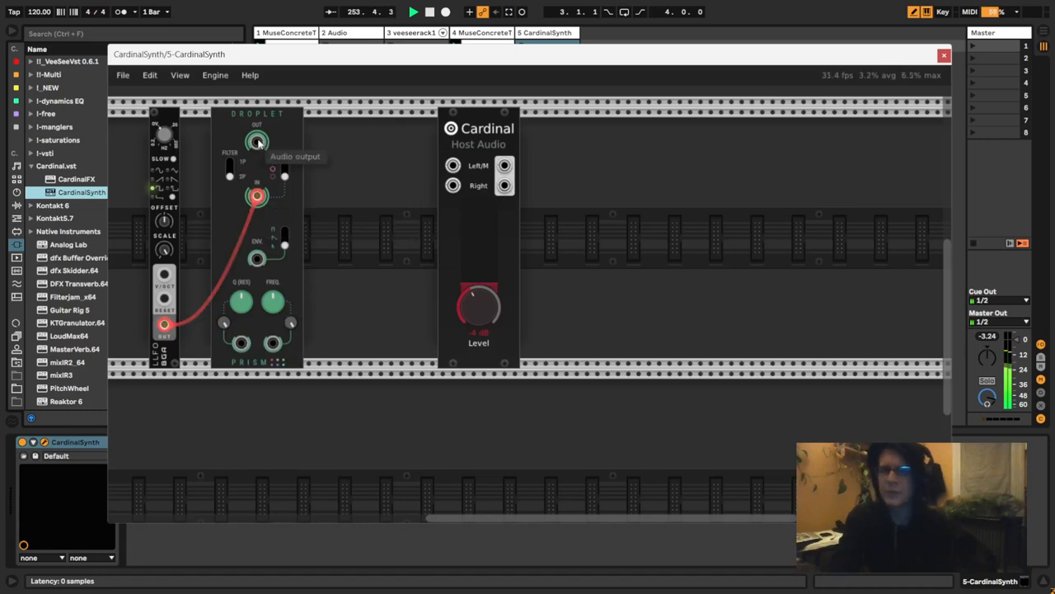
left_click_drag(258, 143, 455, 168)
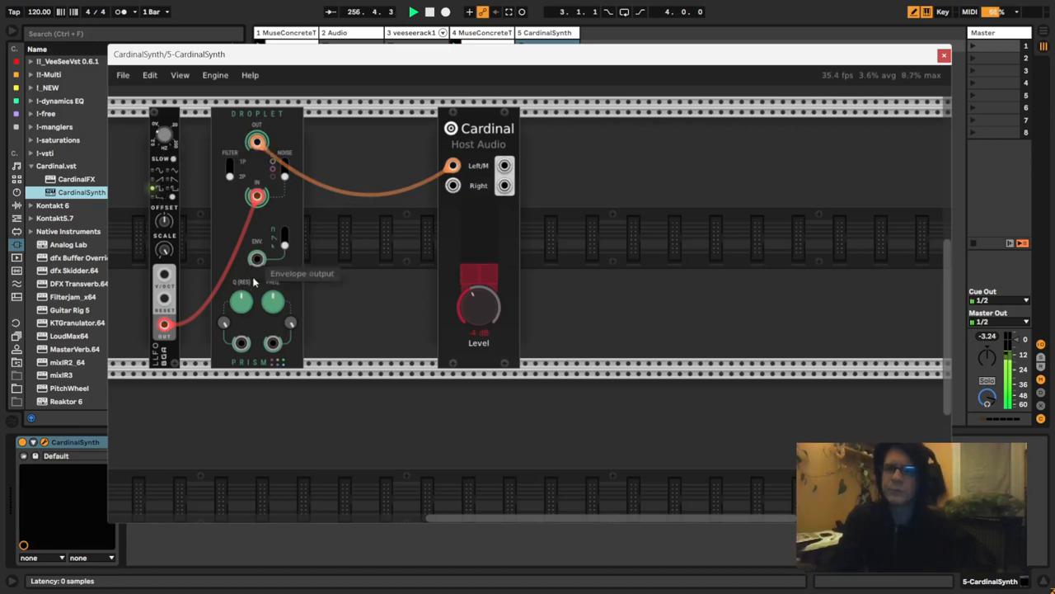
left_click_drag(273, 302, 273, 251)
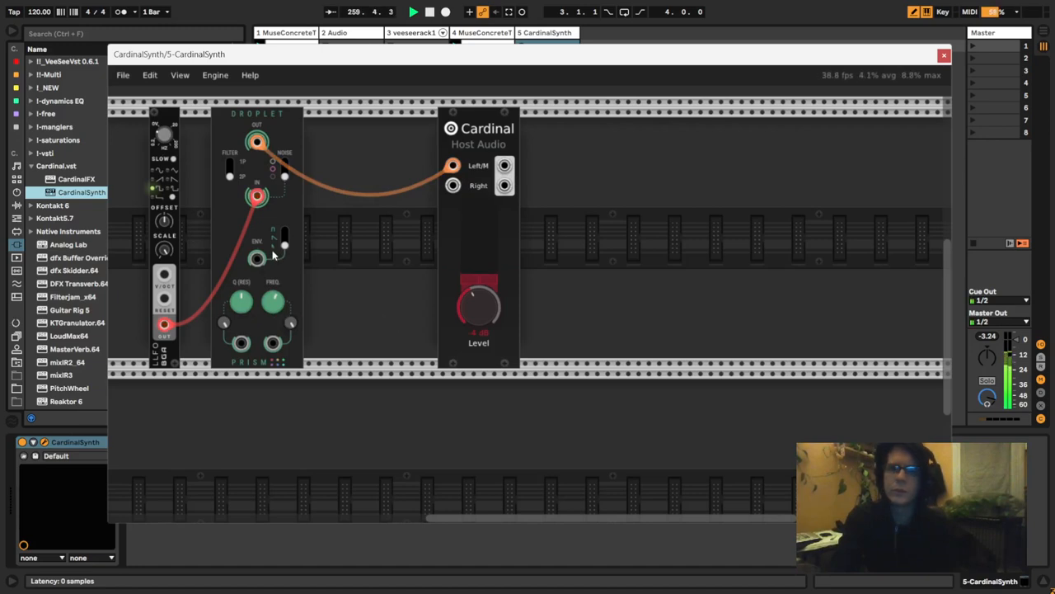
- Move Host Audio further right, then search for "hold" and add the Bogaudio S&H module between Droplet and Host Audio
left_click_drag(475, 124, 629, 168)
right_click(396, 242)
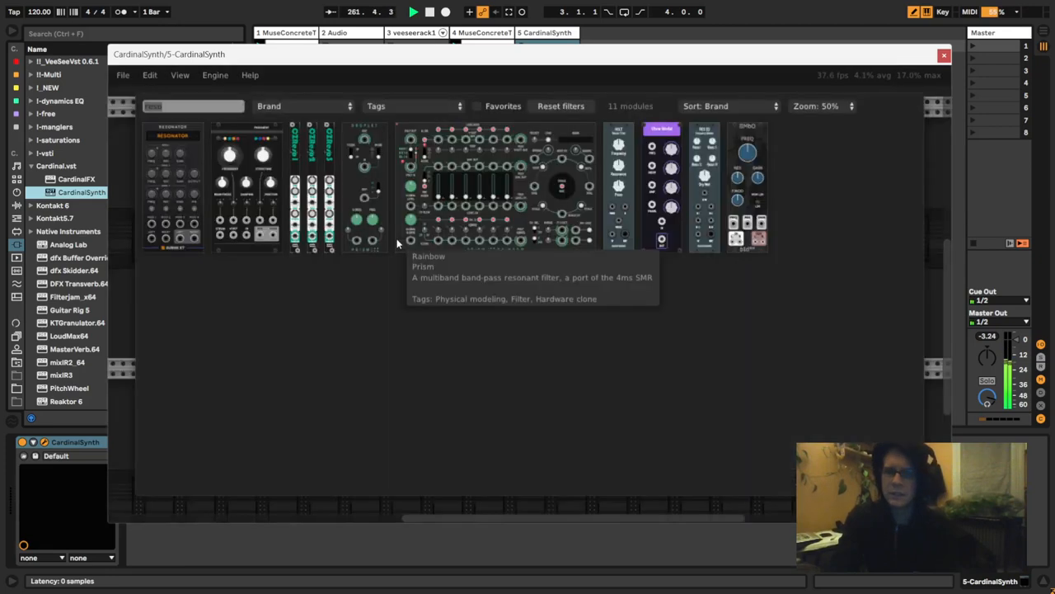
type("hold")
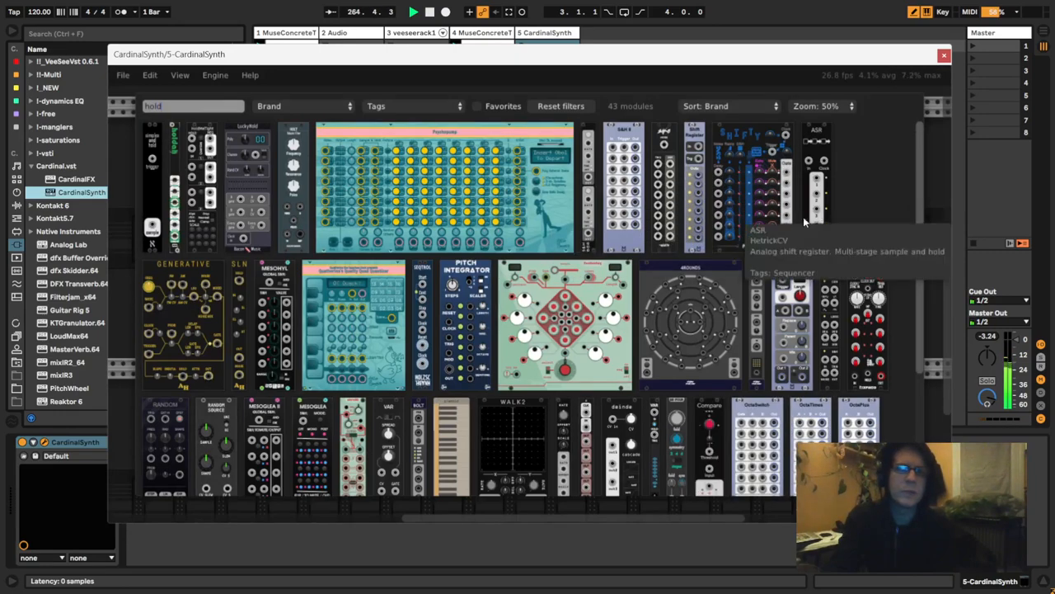
left_click(585, 220)
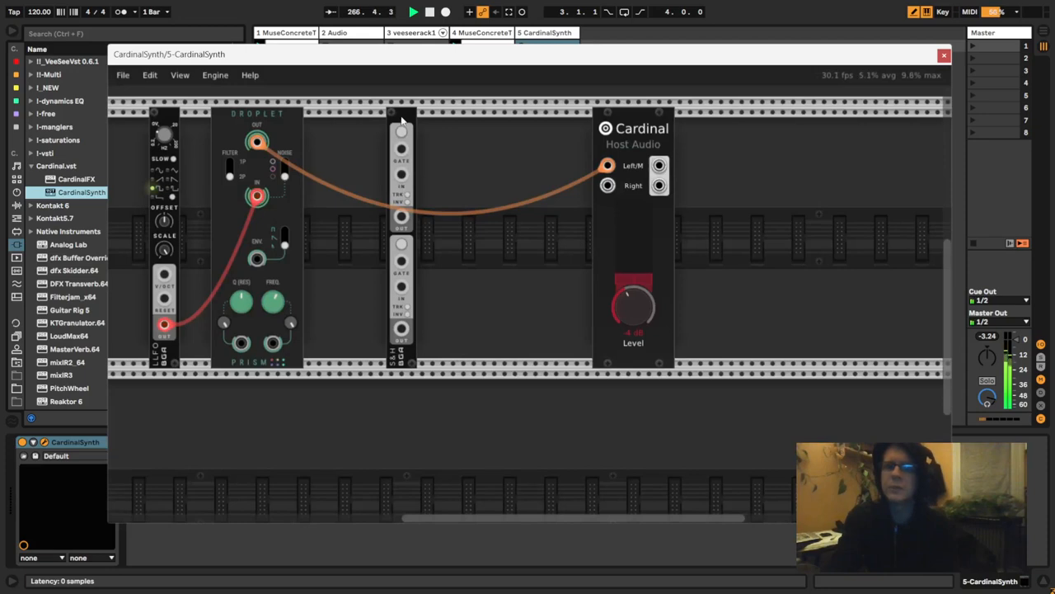
left_click_drag(402, 119, 432, 121)
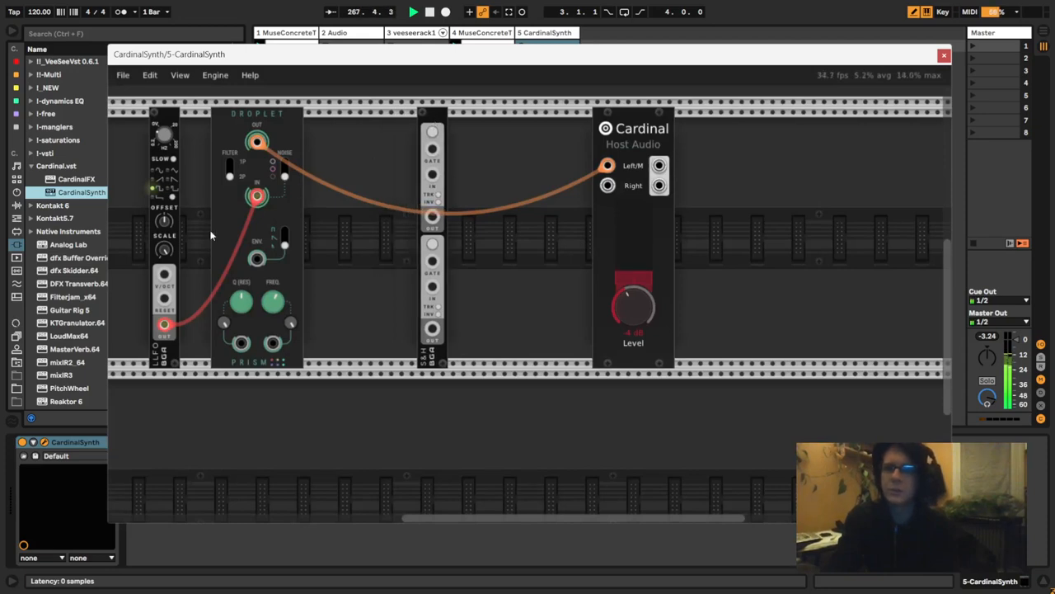
- Patch the LLFO output to S&H gate 1 and S&H output 1 to Droplet's frequency input, with the input attenuation at about 0.49
left_click(433, 177)
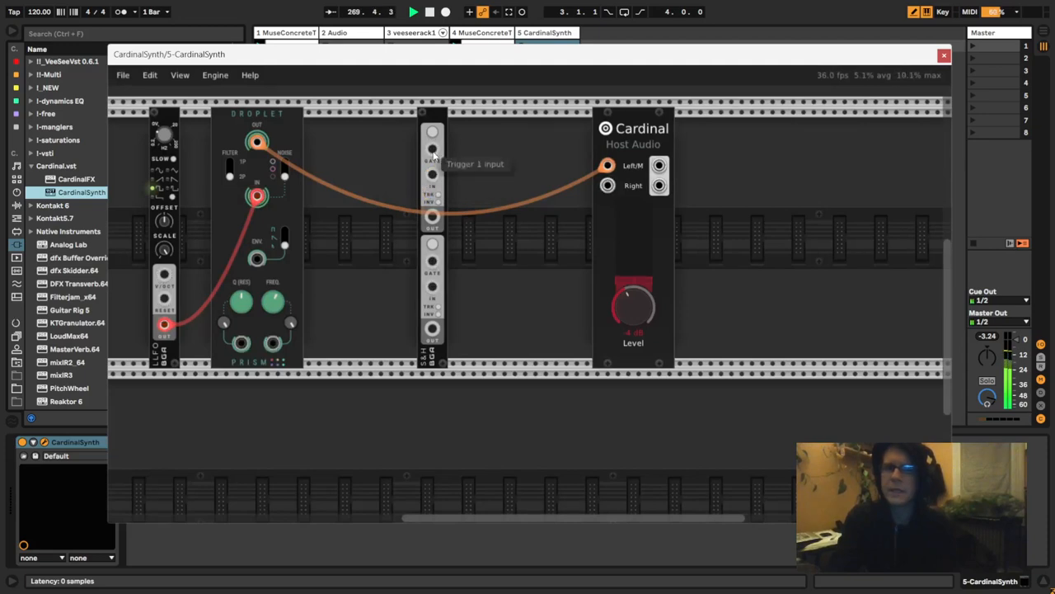
left_click_drag(432, 149, 164, 324)
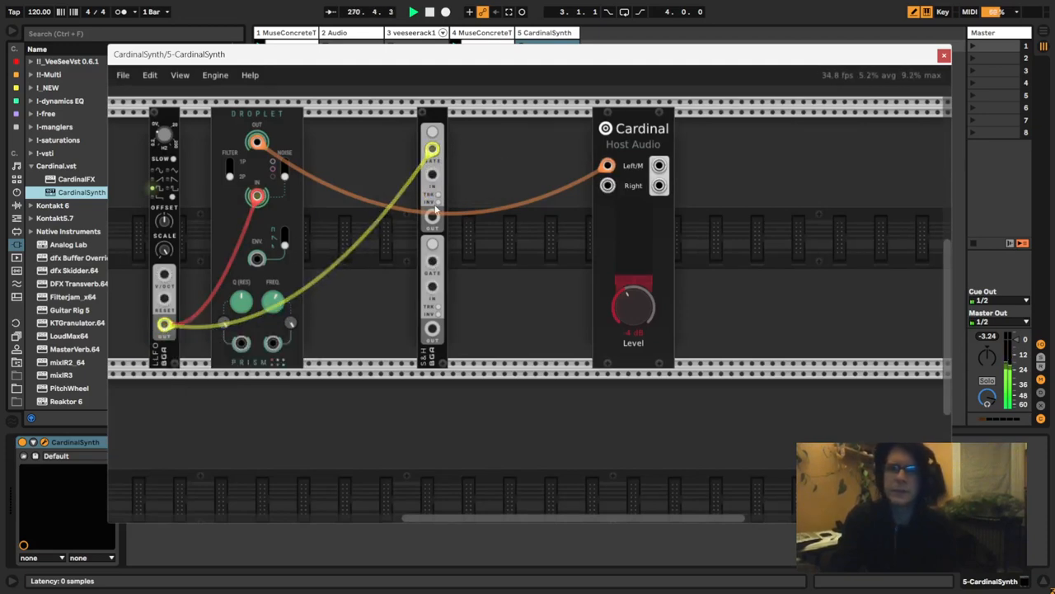
left_click_drag(432, 217, 273, 345)
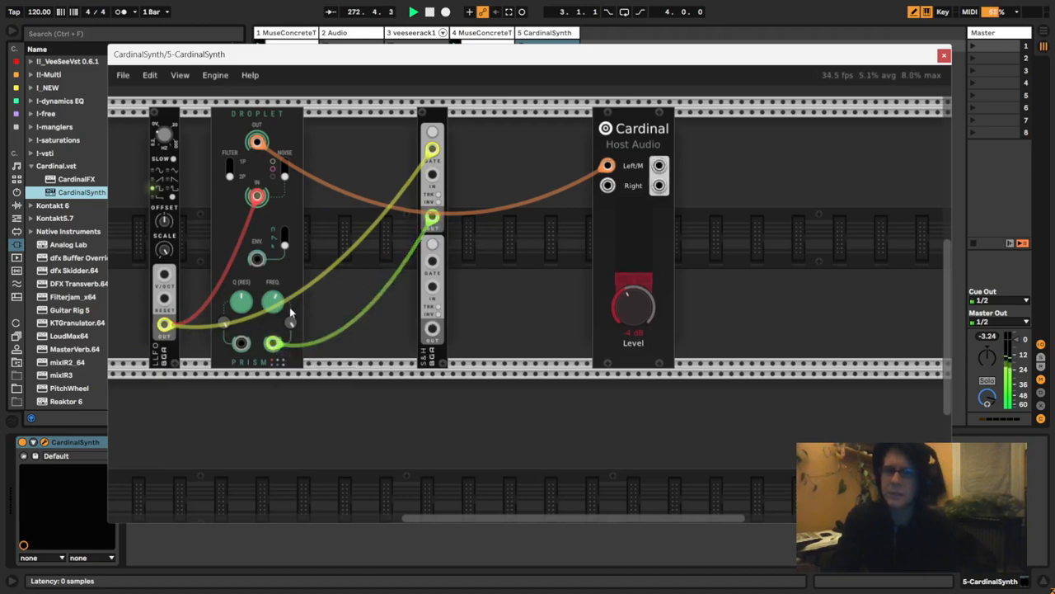
left_click_drag(293, 327, 281, 430)
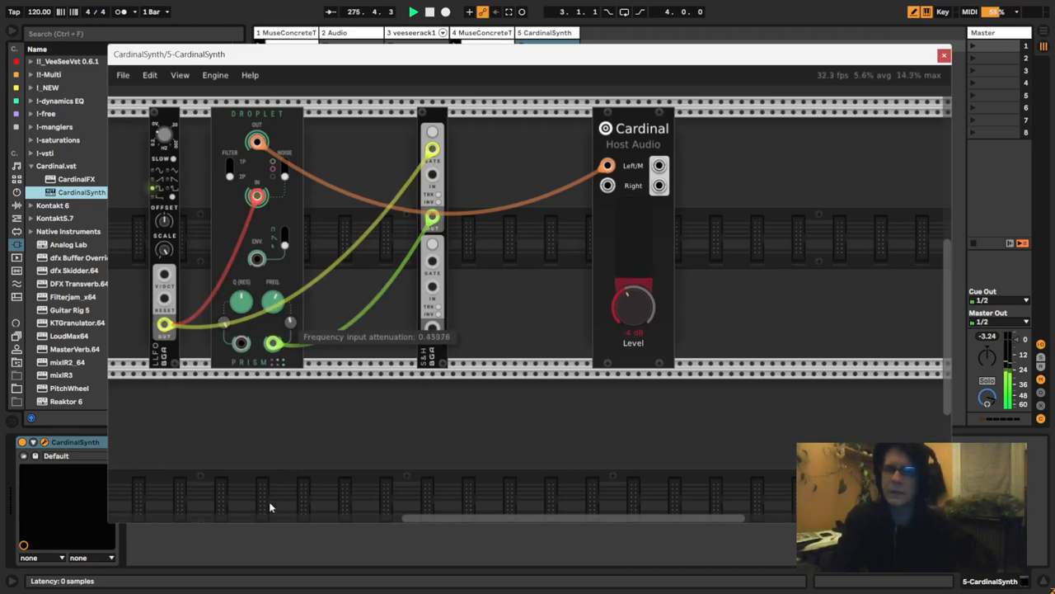
left_click_drag(269, 506, 284, 462)
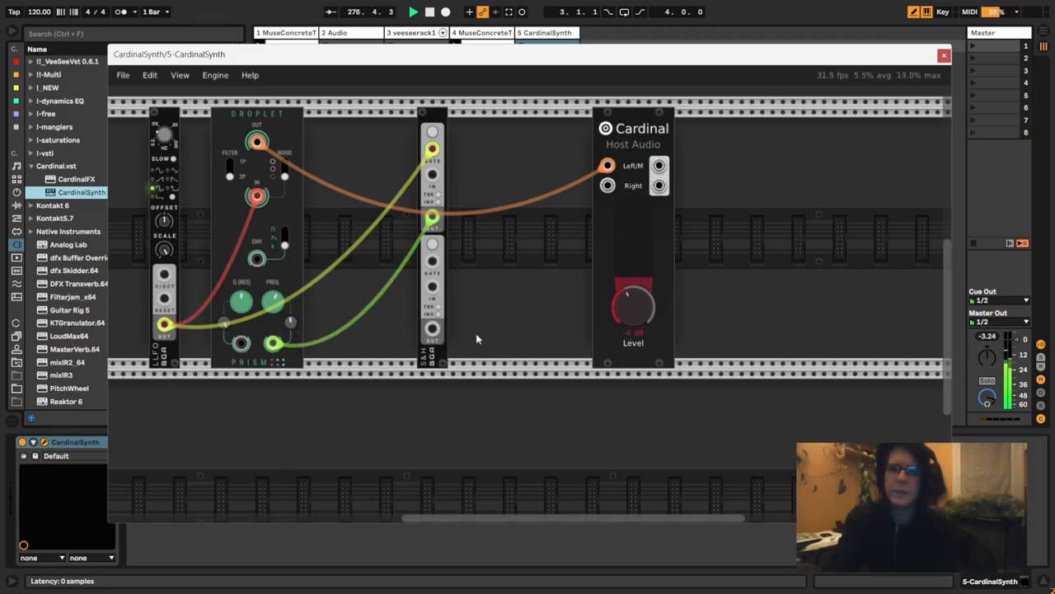
- Search the module library for "remove" and add the ReMOVE Lite module next to S&H
right_click(476, 338)
type("remove")
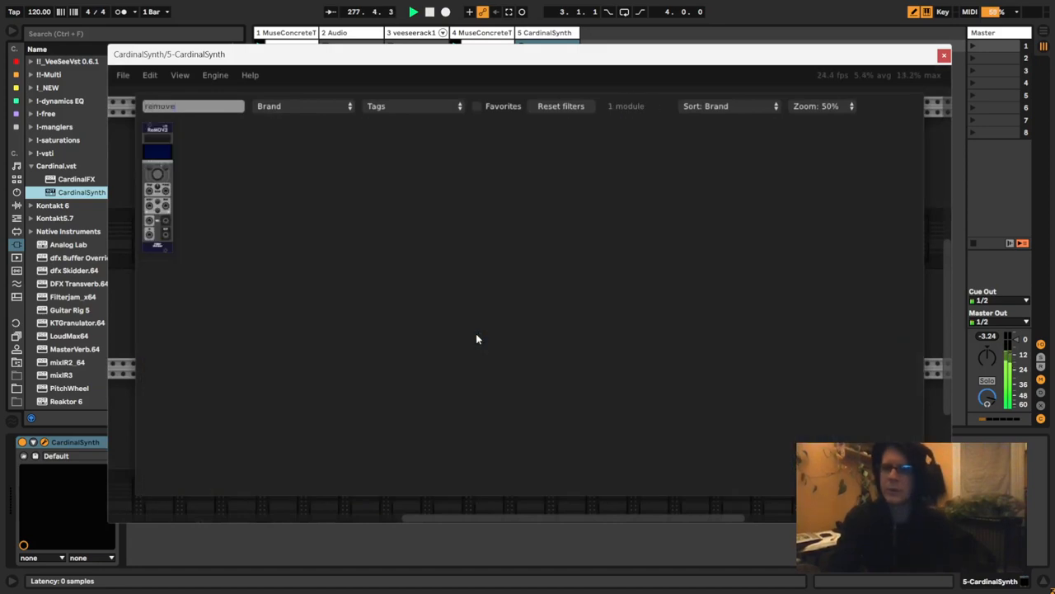
left_click(157, 188)
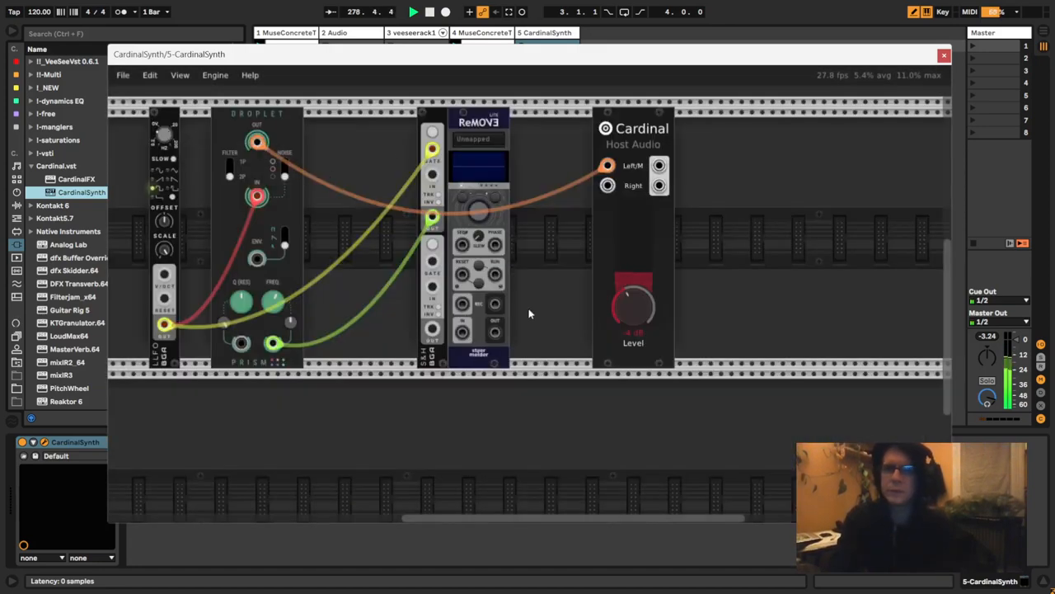
- Enable autoplay after record on ReMOVE Lite and map it to Droplet's frequency input attenuation knob
right_click(476, 125)
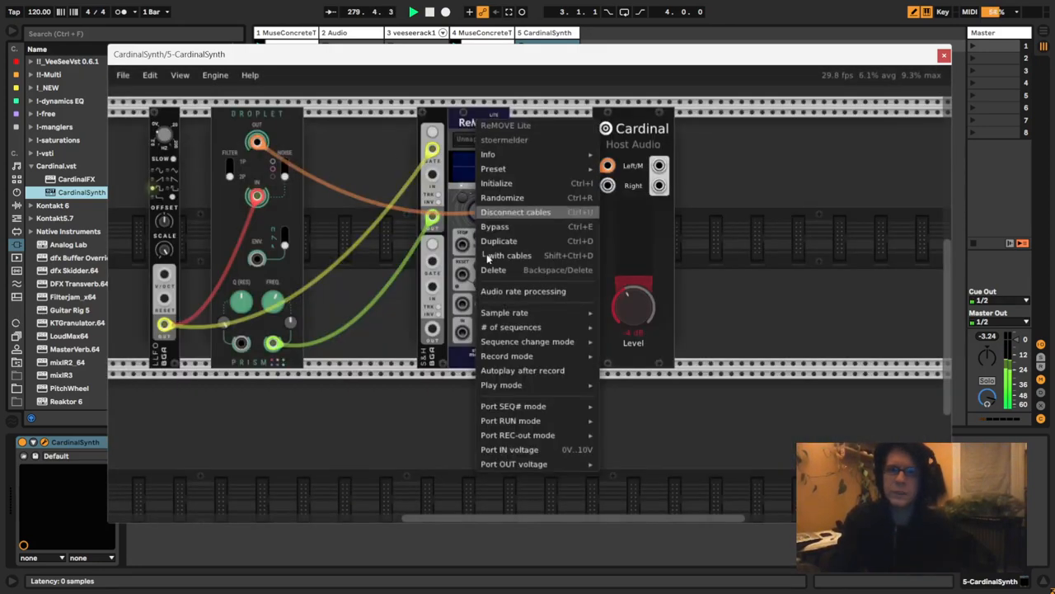
left_click(490, 378)
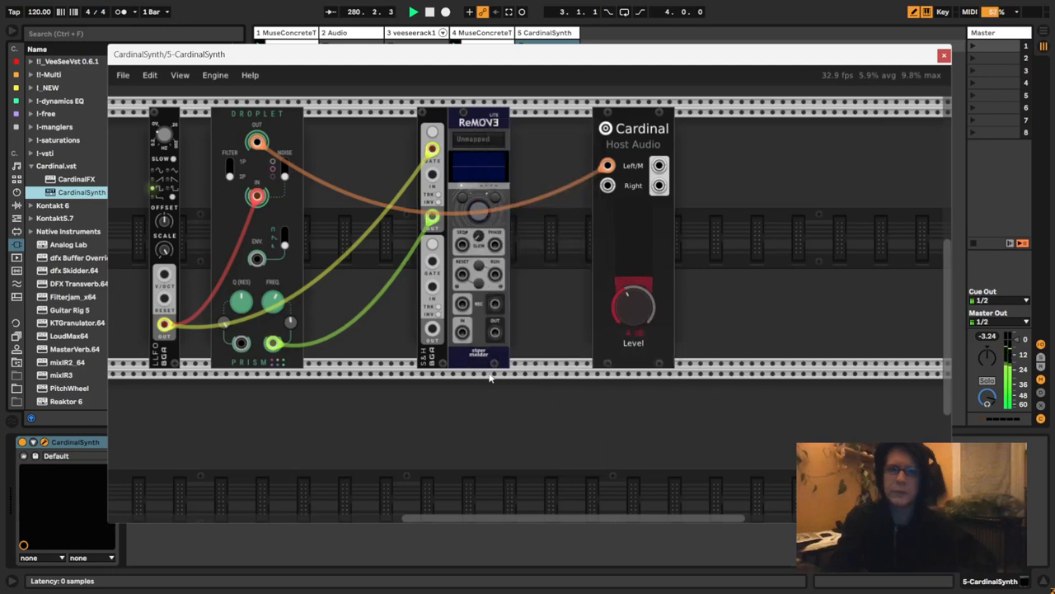
left_click(467, 141)
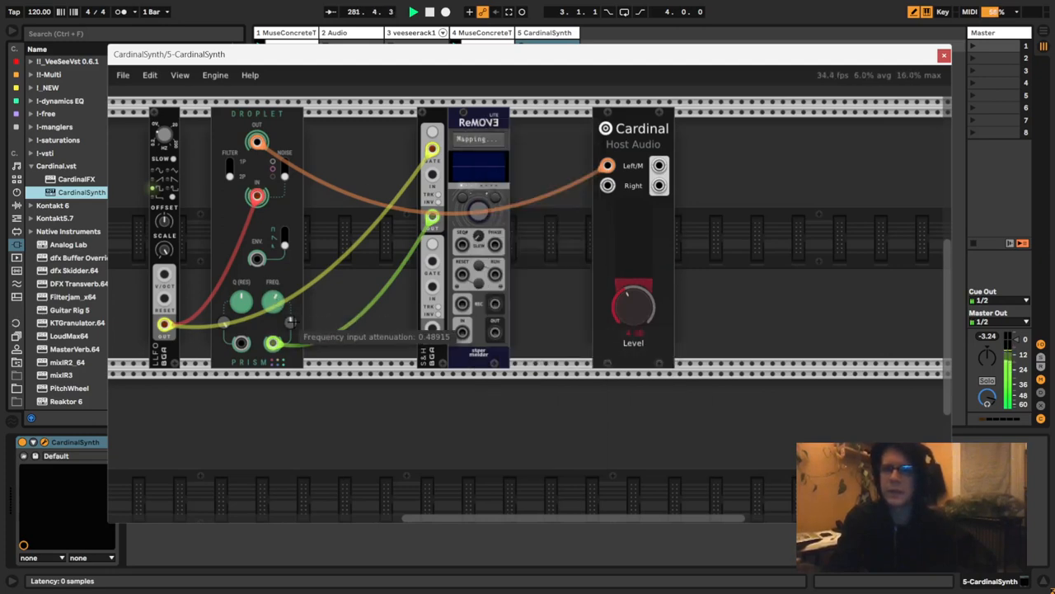
left_click(293, 324)
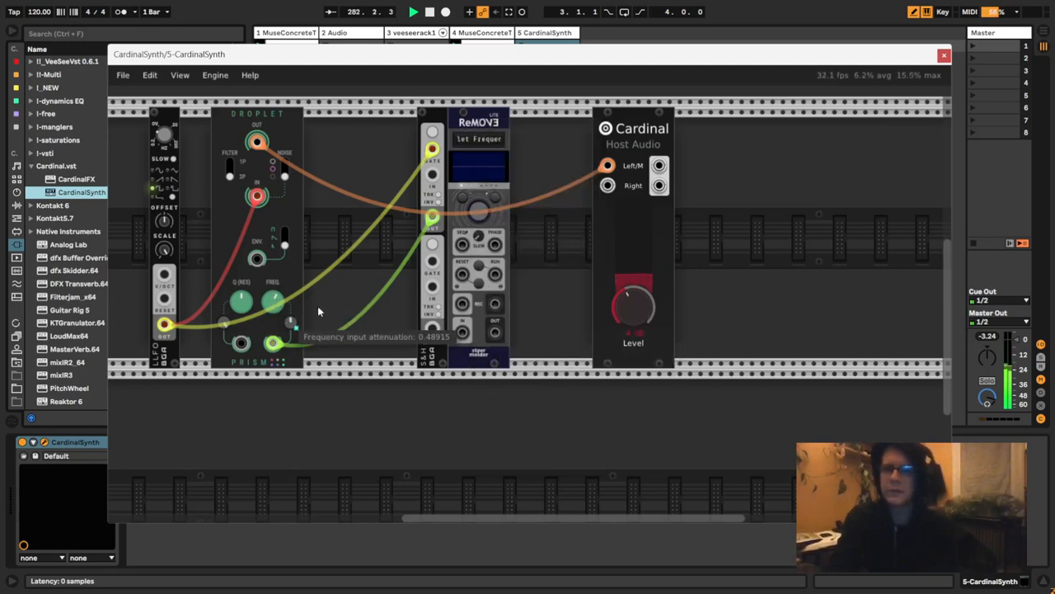
- Record a movement of Droplet's frequency input attenuation into ReMOVE Lite, sweeping the knob down and back up
left_click(476, 213)
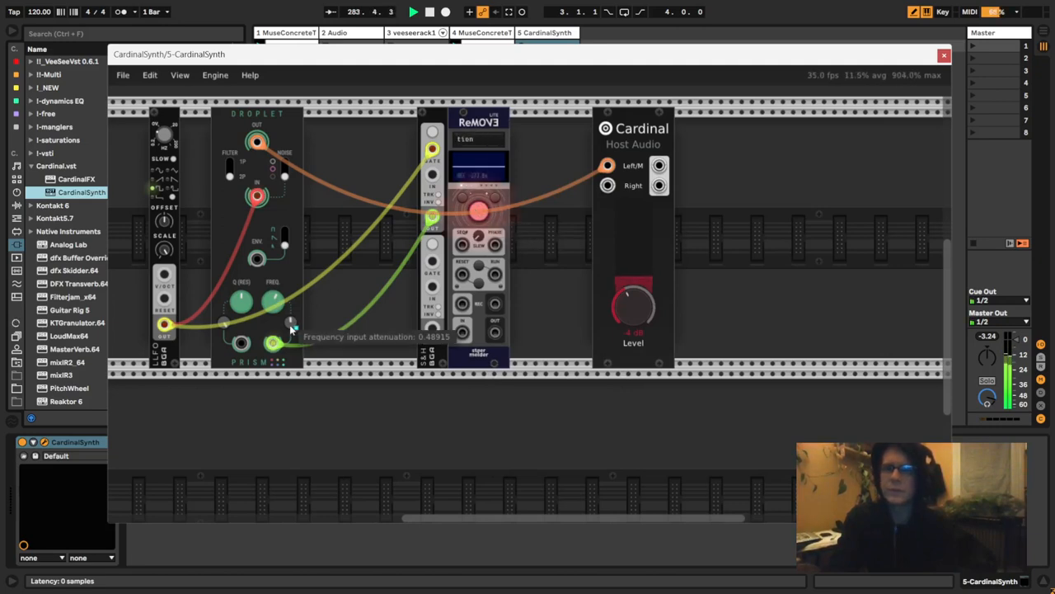
left_click_drag(292, 328, 295, 375)
left_click_drag(295, 418, 288, 316)
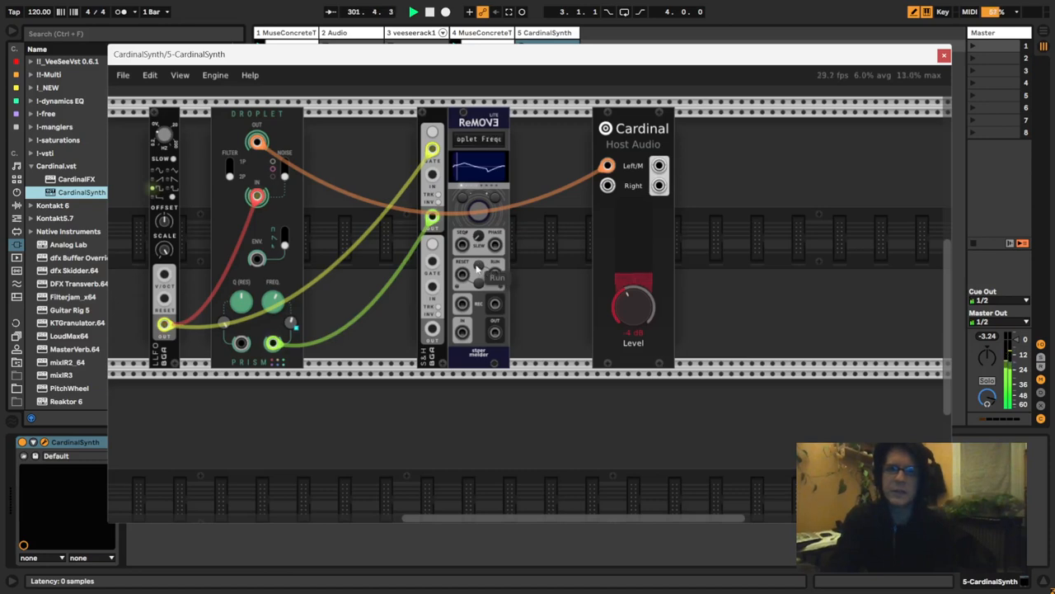
- Close the gaps in the rack by placing LLFO and S&H against either side of Droplet and ReMOVE Lite beside S&H
left_click_drag(432, 122, 391, 122)
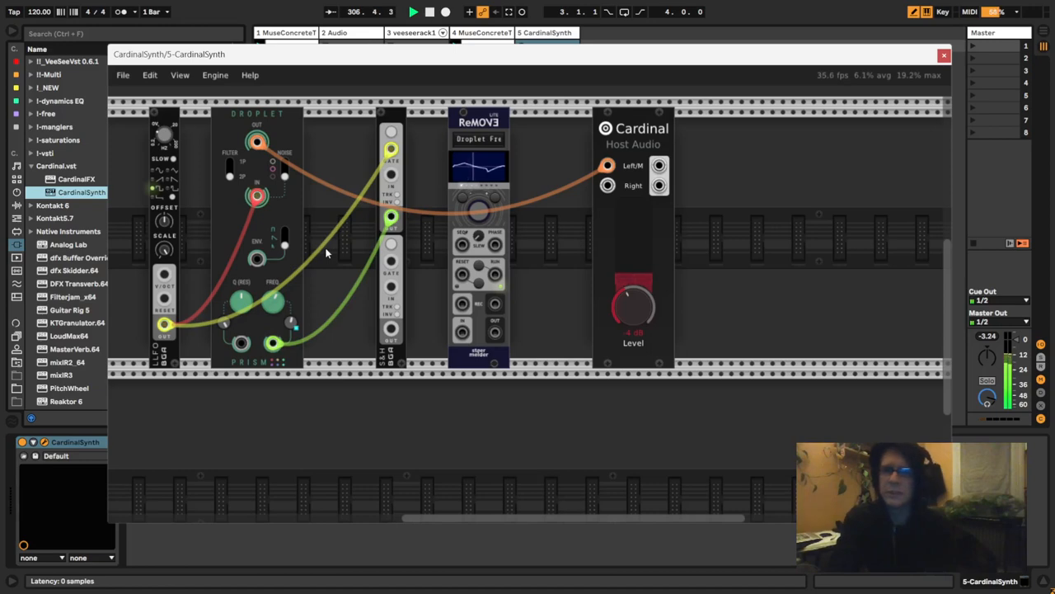
left_click_drag(396, 120, 330, 125)
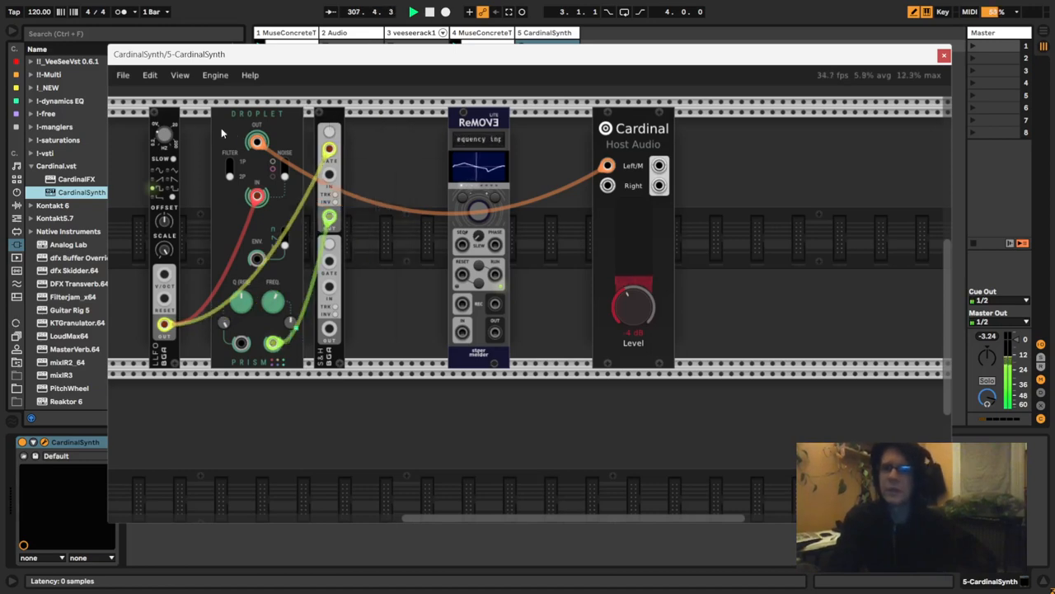
left_click_drag(159, 119, 200, 118)
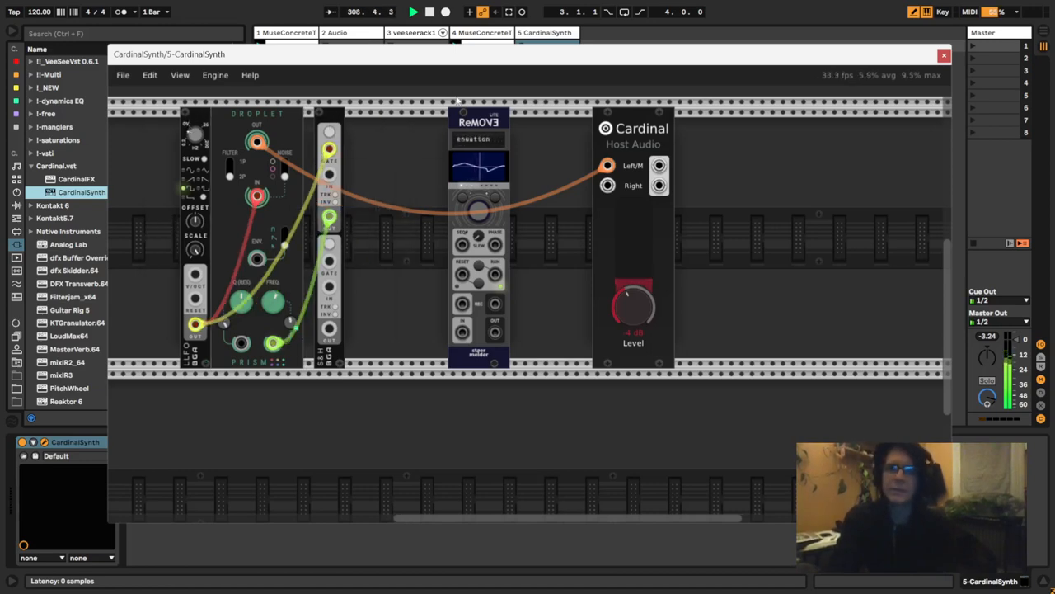
left_click_drag(473, 120, 370, 126)
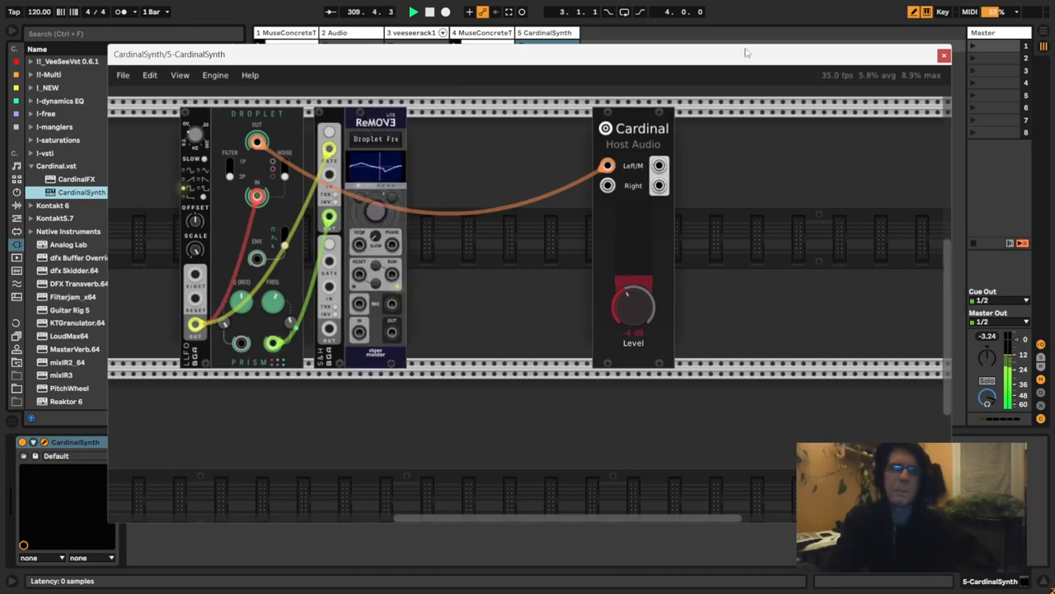
- Copy the ValhallaSupermassive effect from the veeserack1 track onto the CardinalSynth track, after the synth
left_click(560, 33)
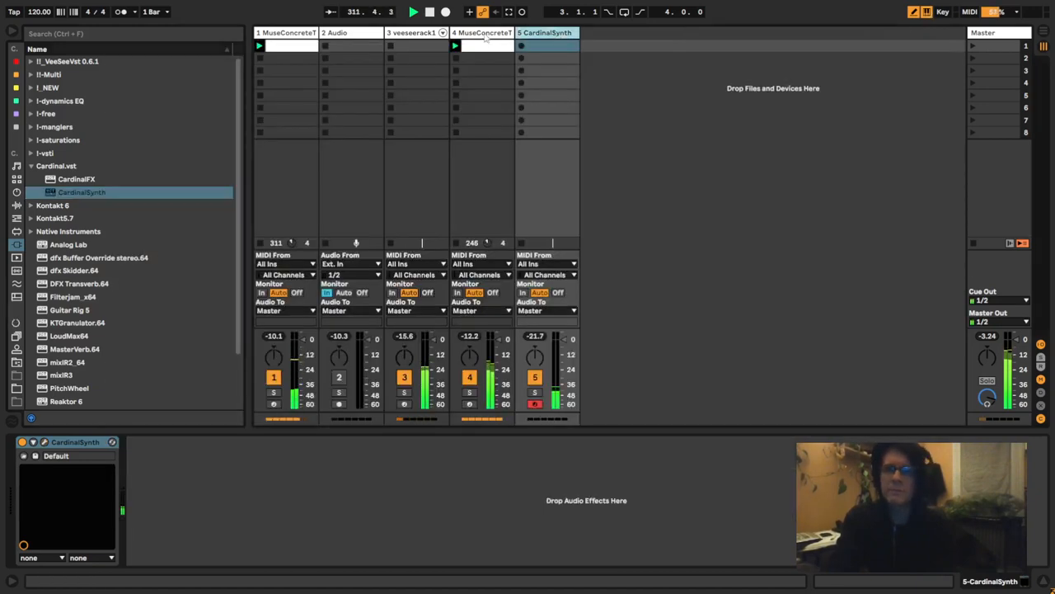
left_click(485, 33)
left_click(426, 33)
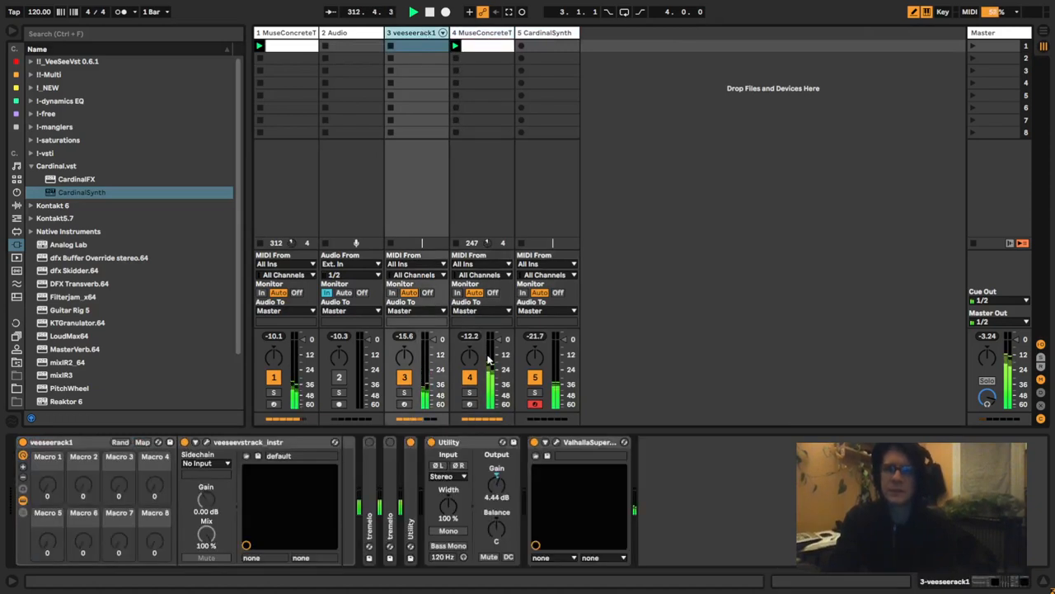
left_click(555, 443)
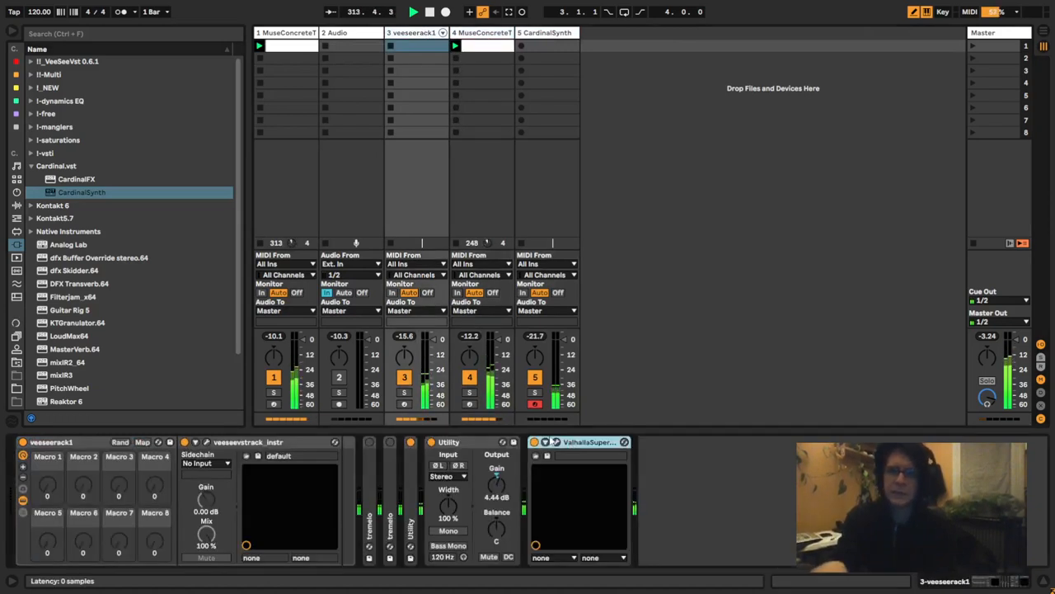
left_click(556, 443)
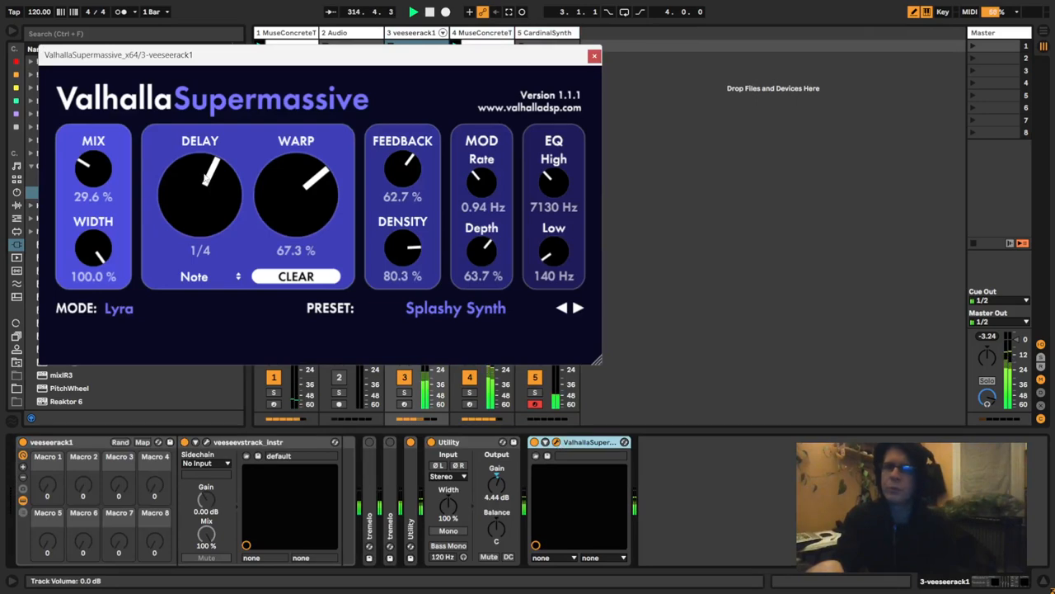
left_click(593, 55)
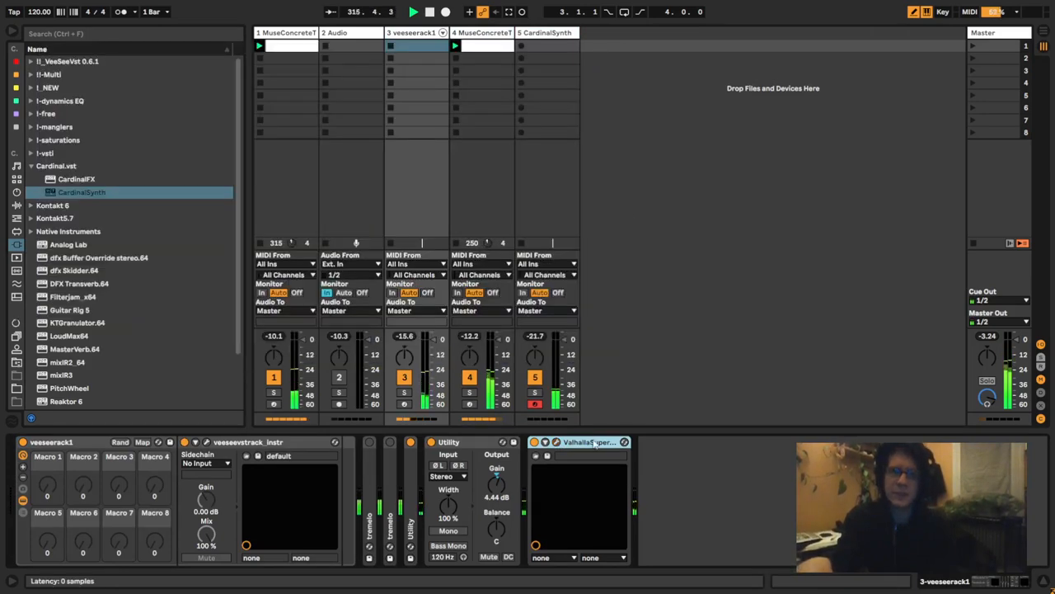
left_click(532, 33)
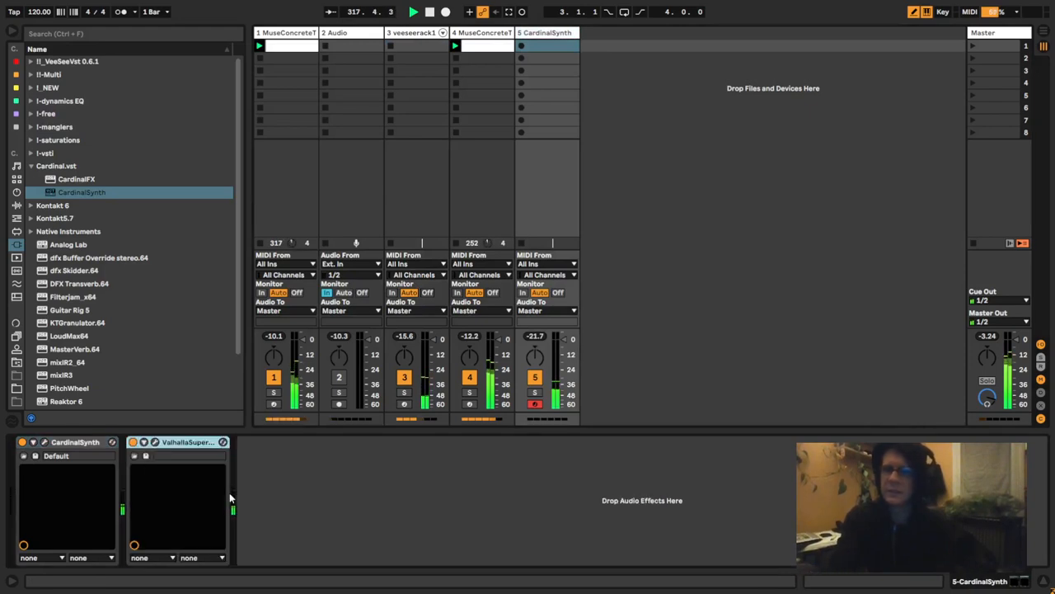
- Load the large reverb preset SeaBeams in CardinalSynth's ValhallaSupermassive, set the mix to 35.6 %, and close the plugin window
left_click(155, 442)
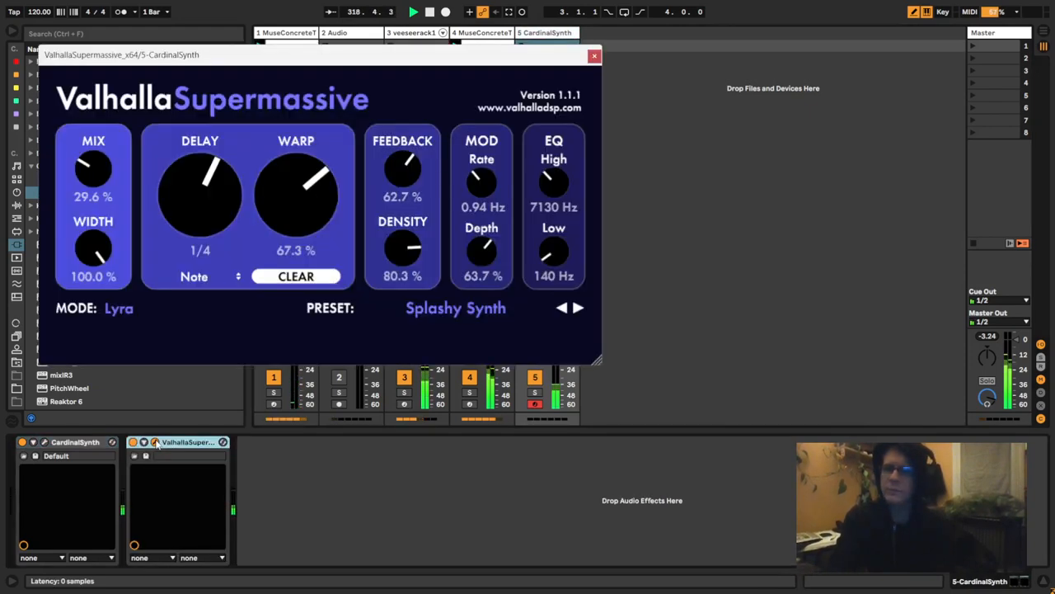
left_click(483, 310)
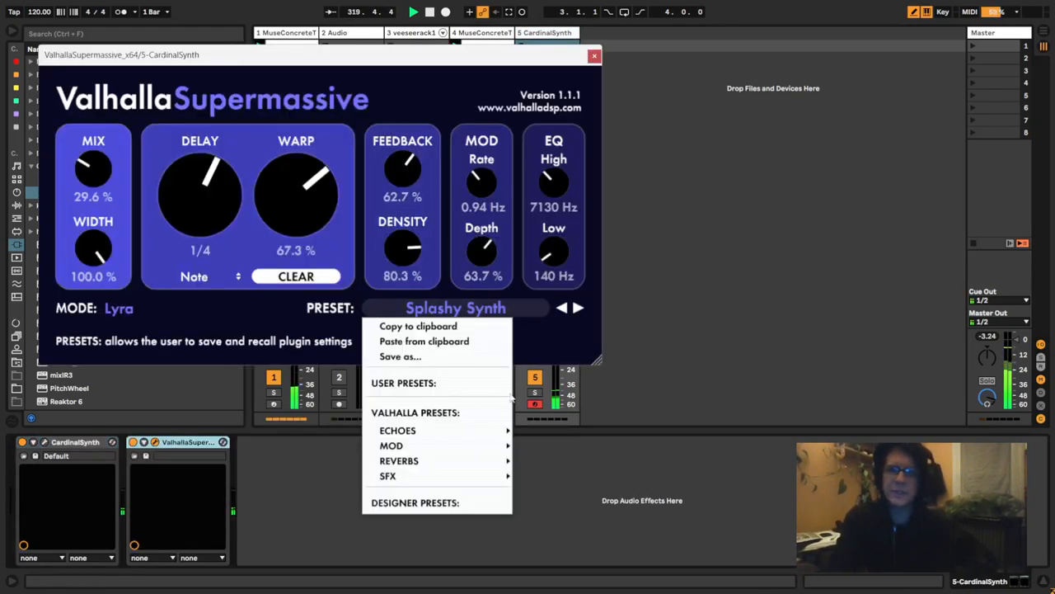
mouse_move(450, 460)
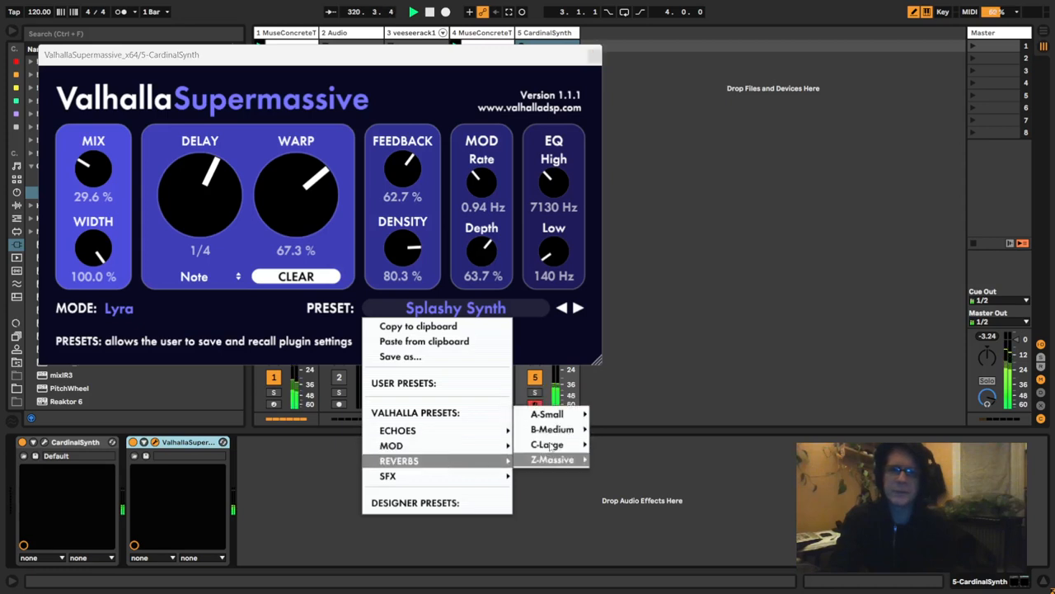
mouse_move(551, 446)
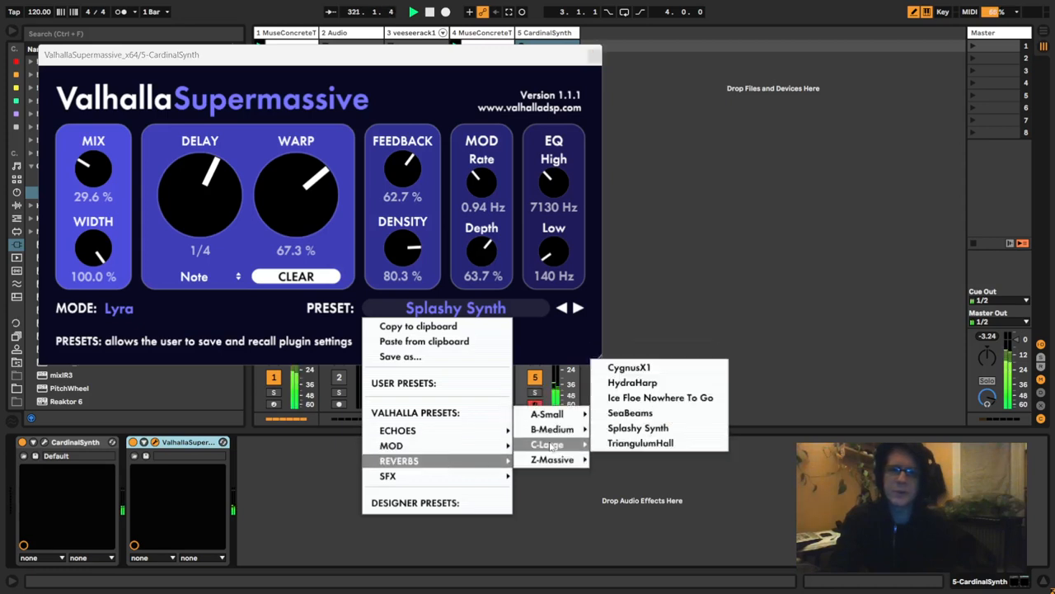
left_click(624, 415)
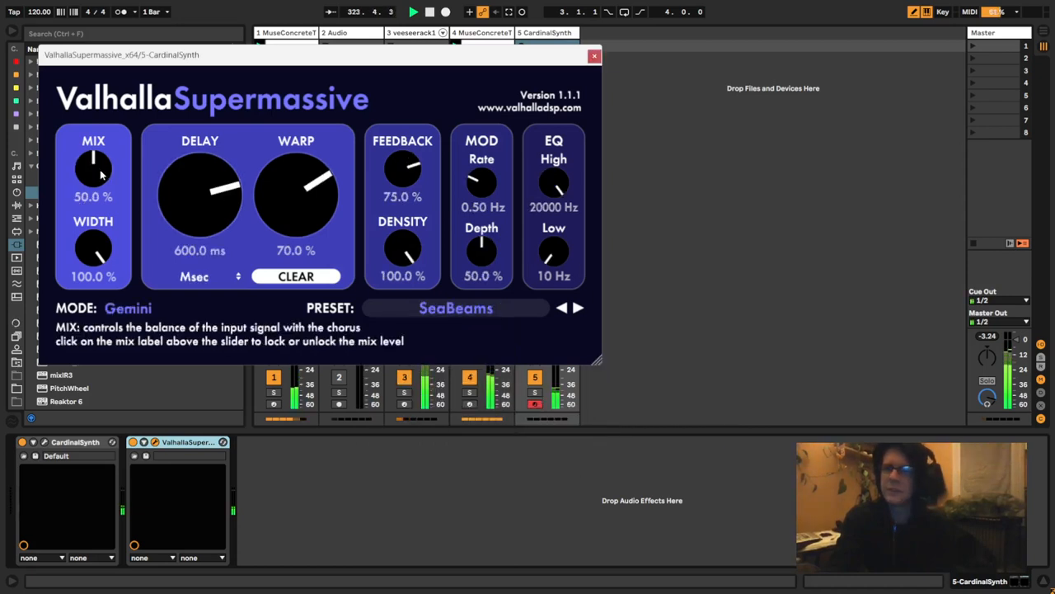
left_click_drag(98, 199, 99, 199)
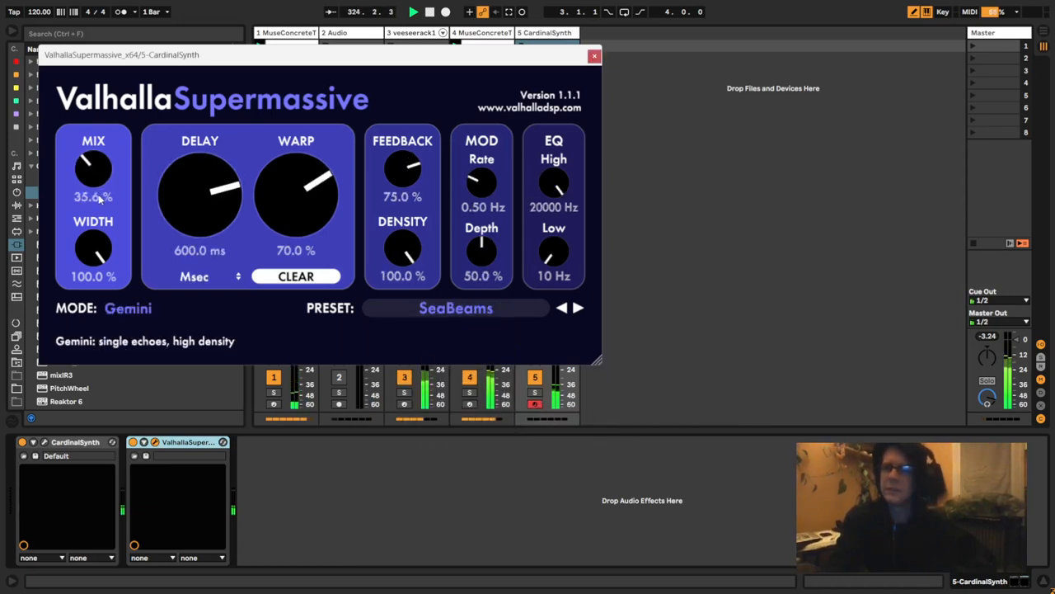
left_click(140, 311)
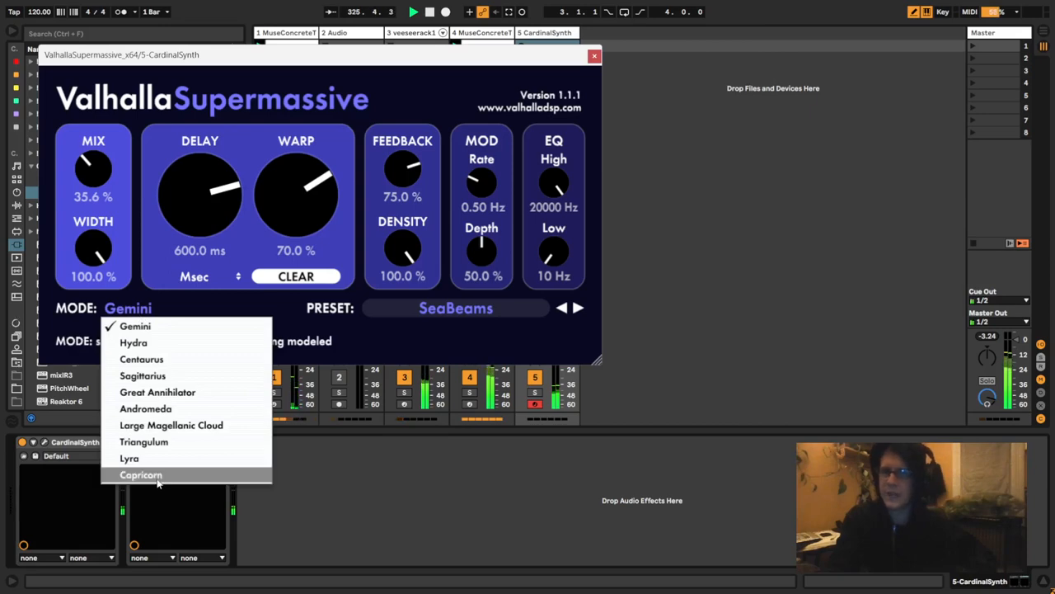
left_click(494, 76)
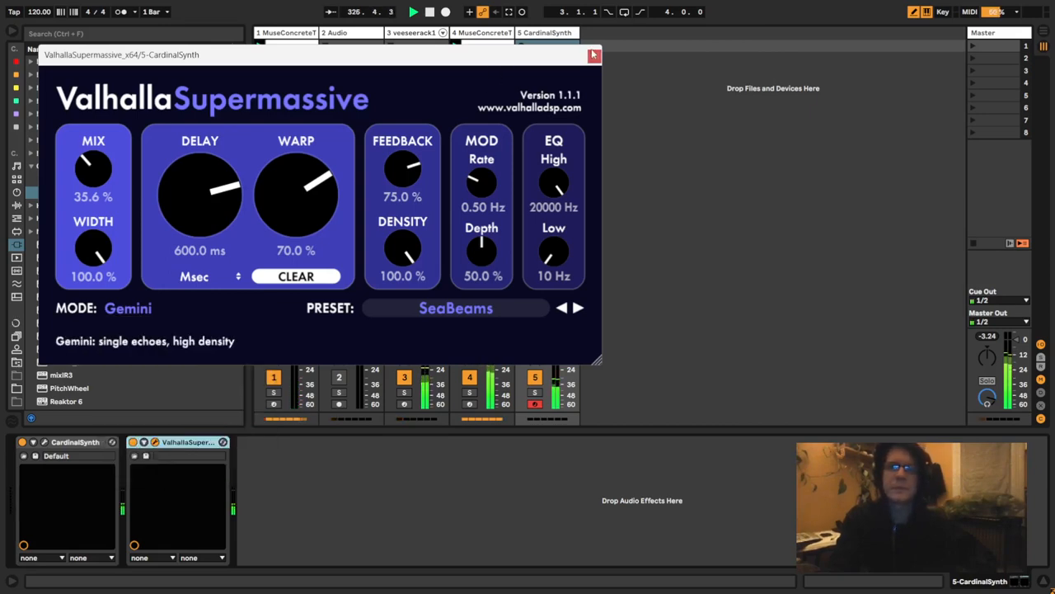
left_click(594, 56)
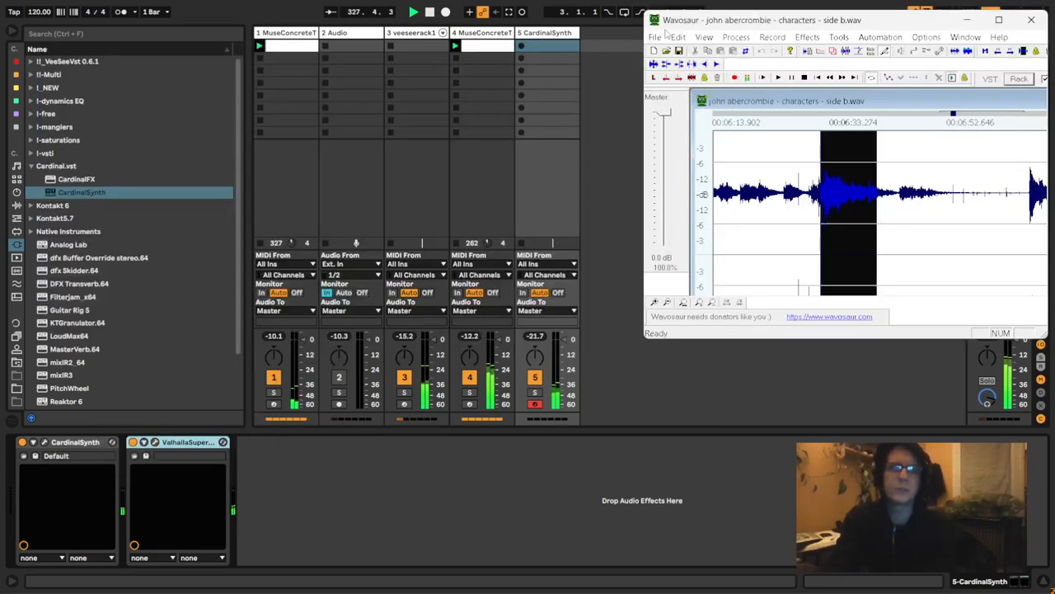
- Return to the Live set and delete the 2 Audio track
left_click(601, 41)
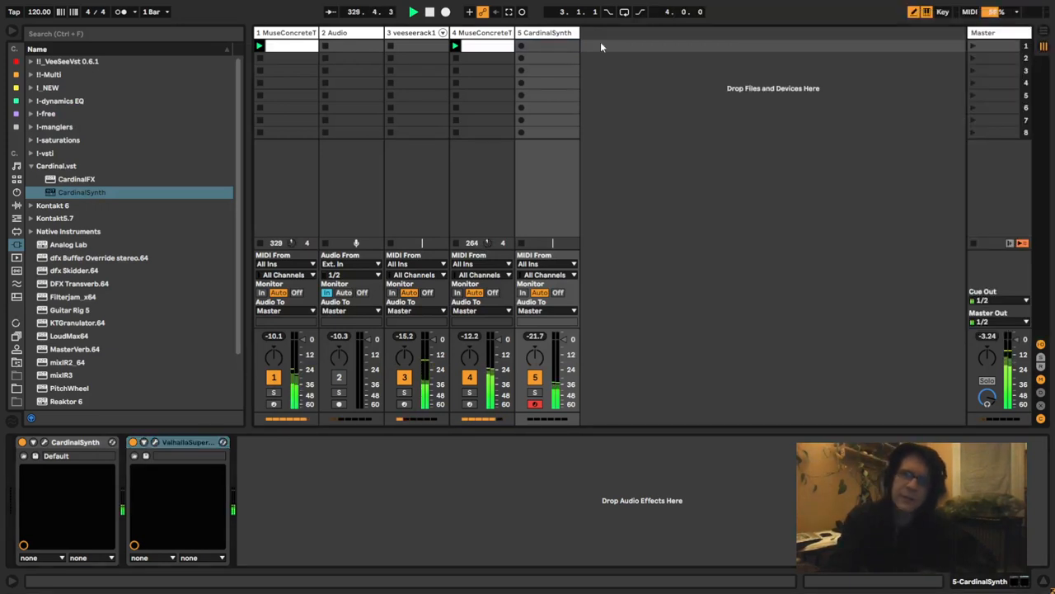
left_click(346, 33)
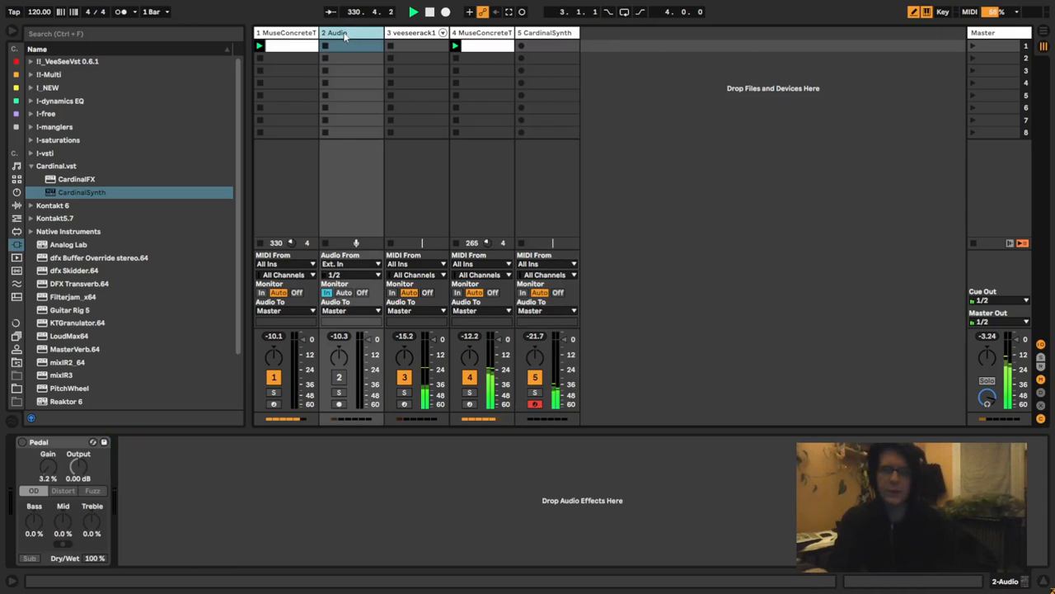
key("Delete")
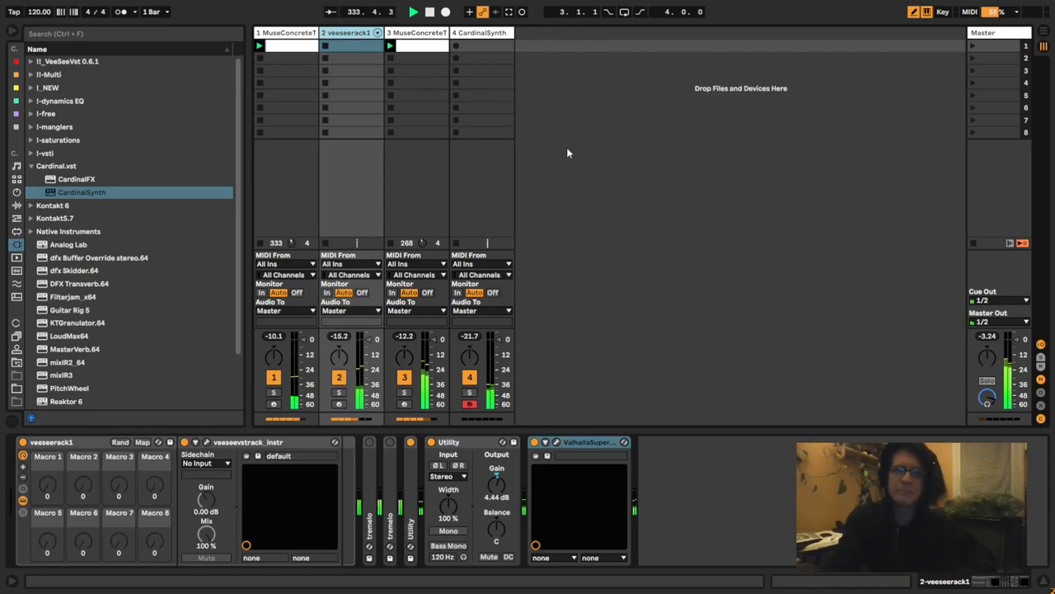
key("alt+Tab")
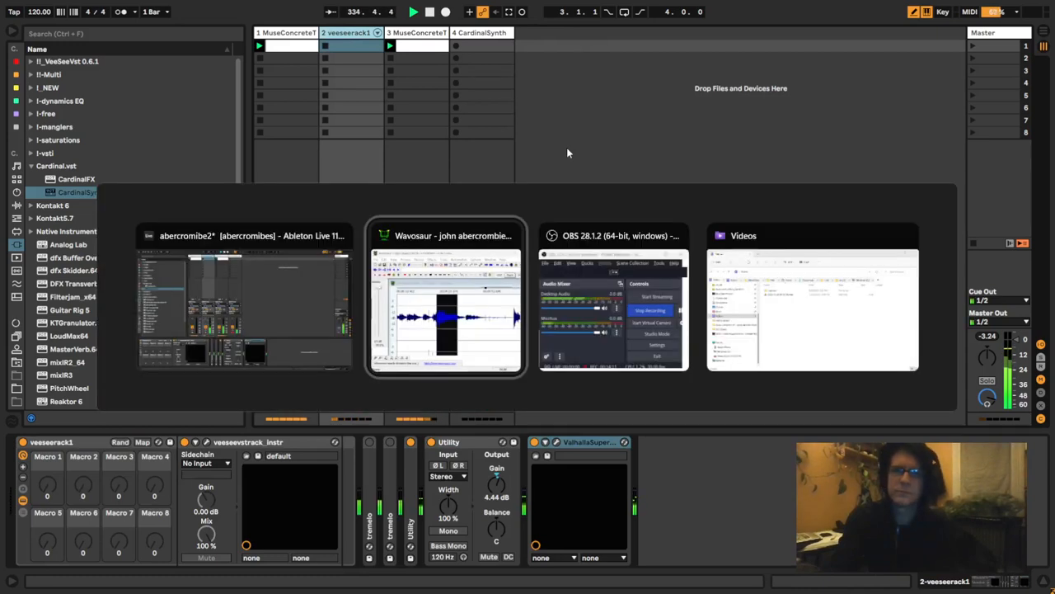
key("alt+Tab")
key("alt+Tab")
key("alt+Tab")
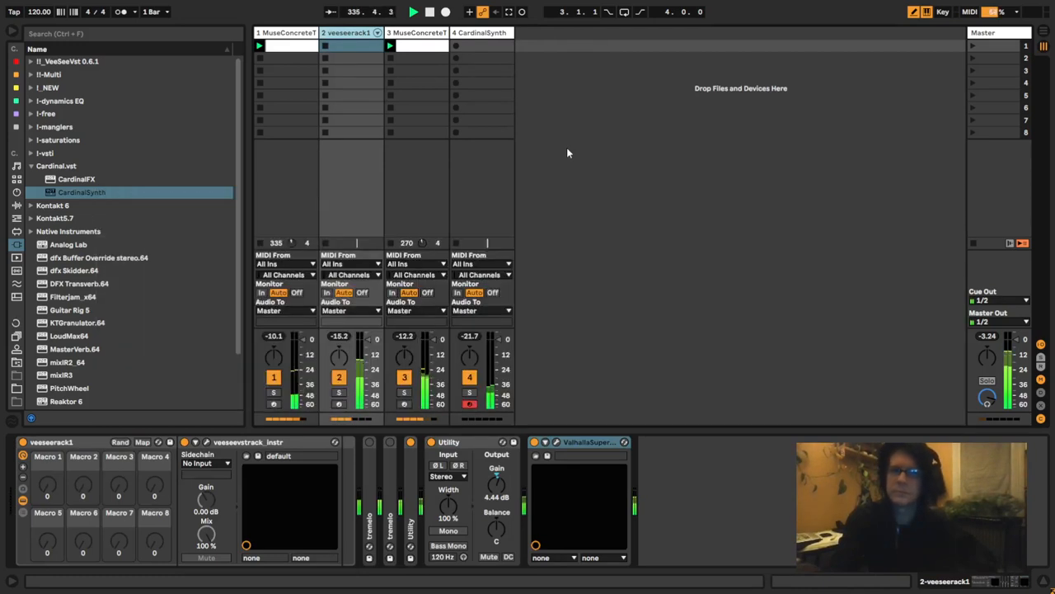